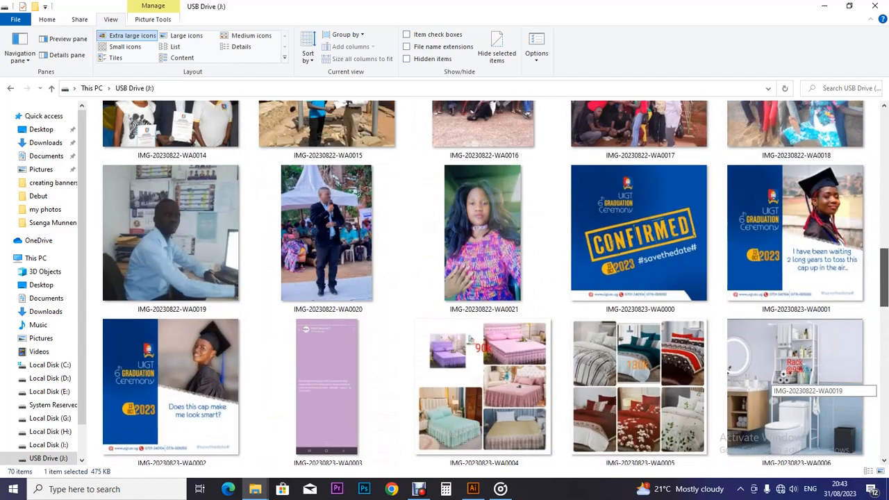
# - Open the fliar foto folder on the USB drive and open the 100_2002 photo from it in Illustrator
pyautogui.scroll(8, 771, 381)
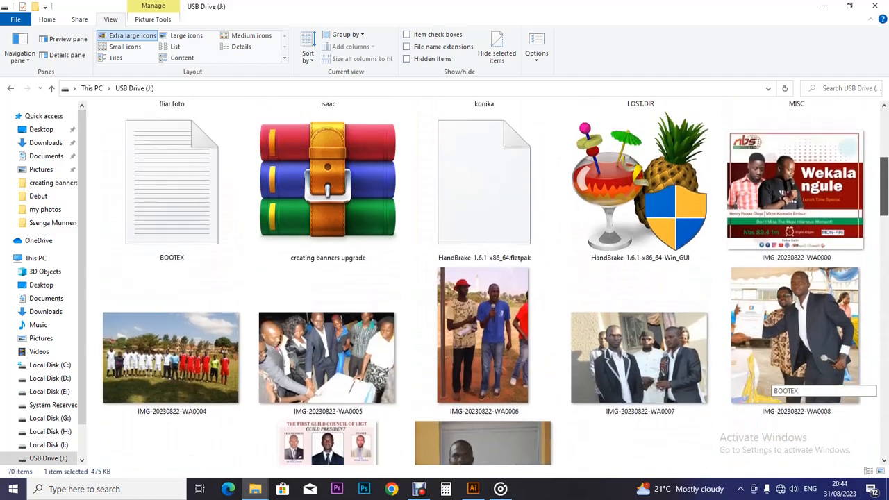
pyautogui.scroll(3, 770, 381)
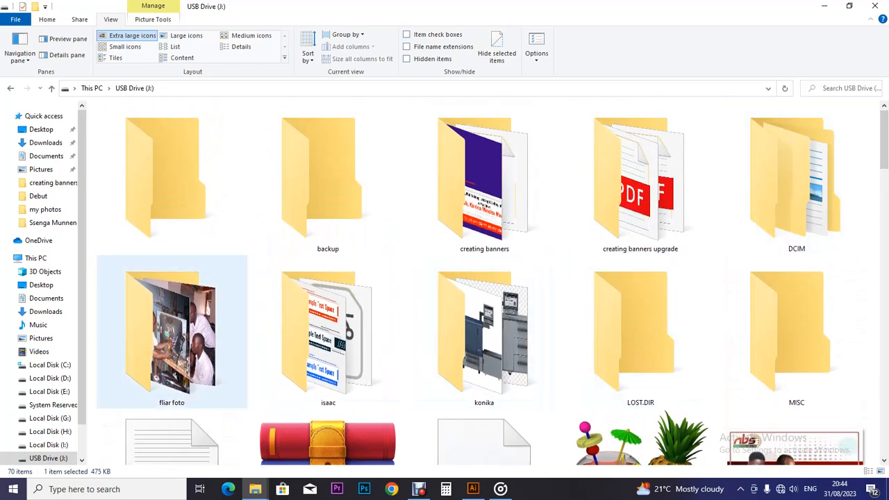
pyautogui.doubleClick(171, 331)
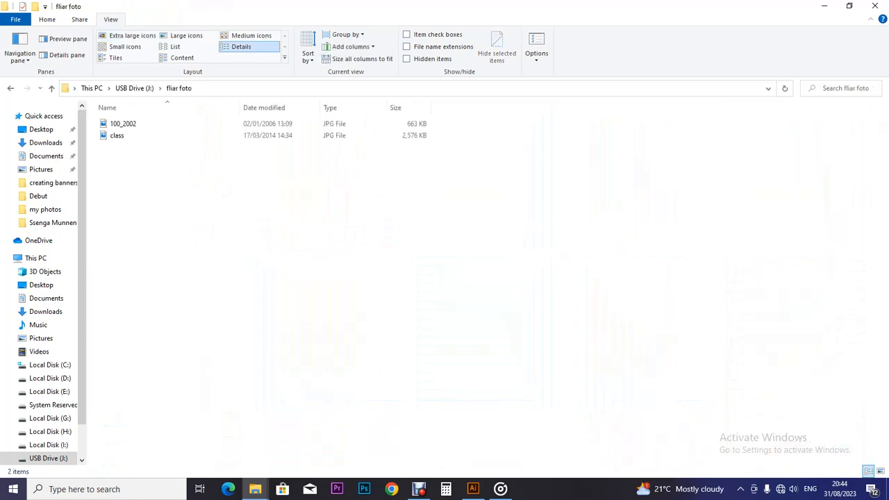
pyautogui.click(123, 124)
pyautogui.moveTo(122, 124); pyautogui.dragTo(290, 189)
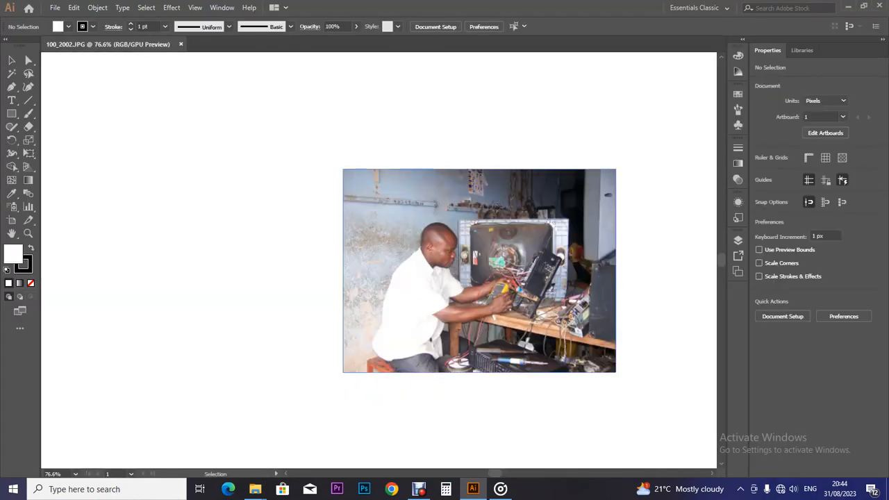
# - Return to the USB Drive (J:) root in File Explorer and delete the MUK-MAT poster file numbered 8
pyautogui.moveTo(254, 488)
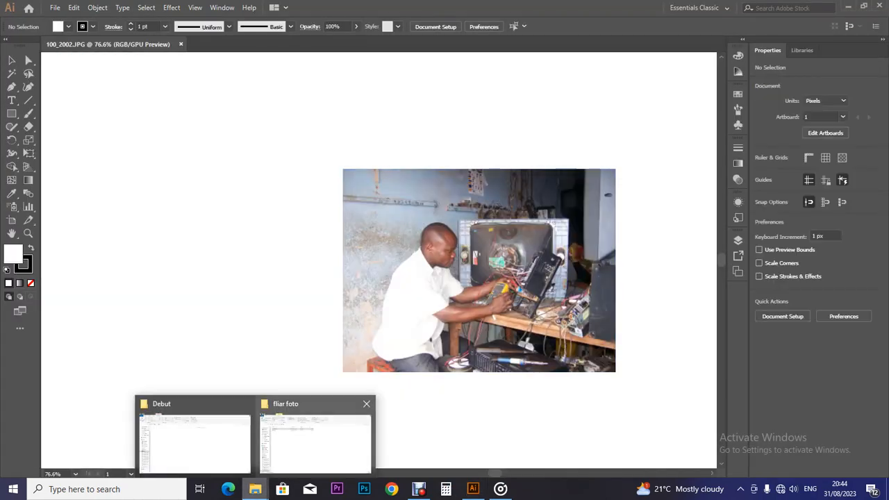
pyautogui.moveTo(314, 437)
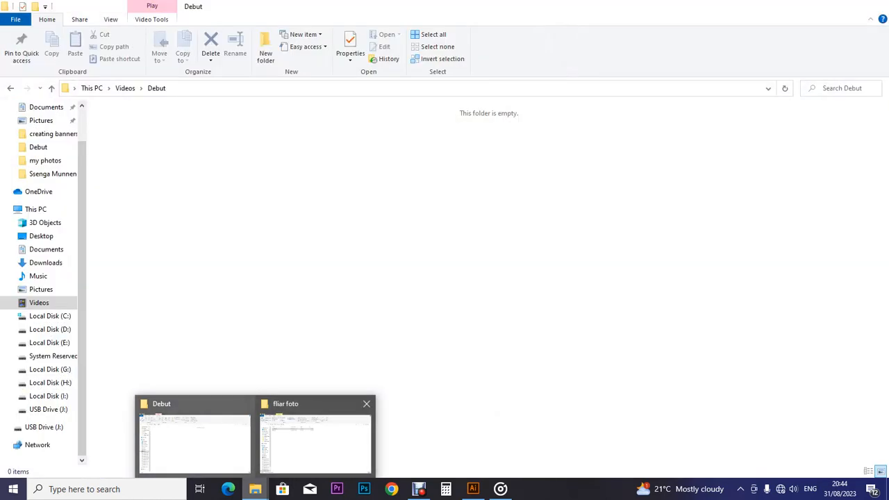
pyautogui.click(315, 438)
pyautogui.hotkey('alt', 'Left')
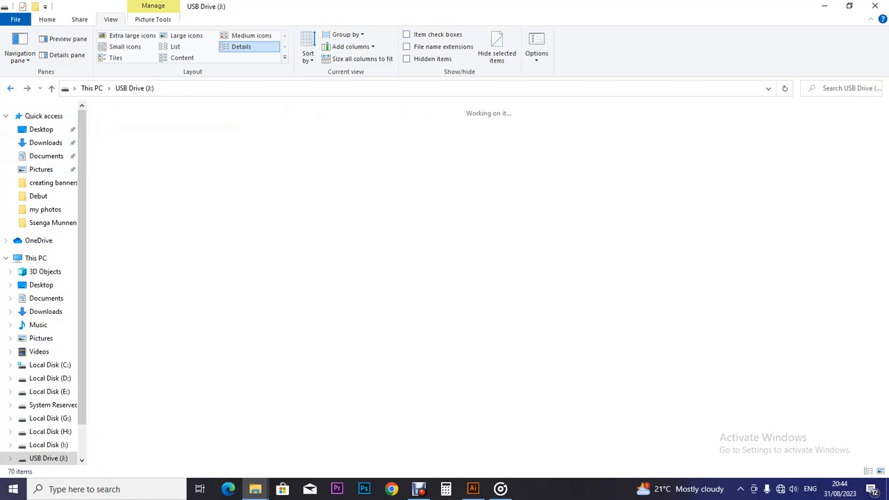
pyautogui.moveTo(883, 139); pyautogui.dragTo(883, 404)
pyautogui.rightClick(795, 236)
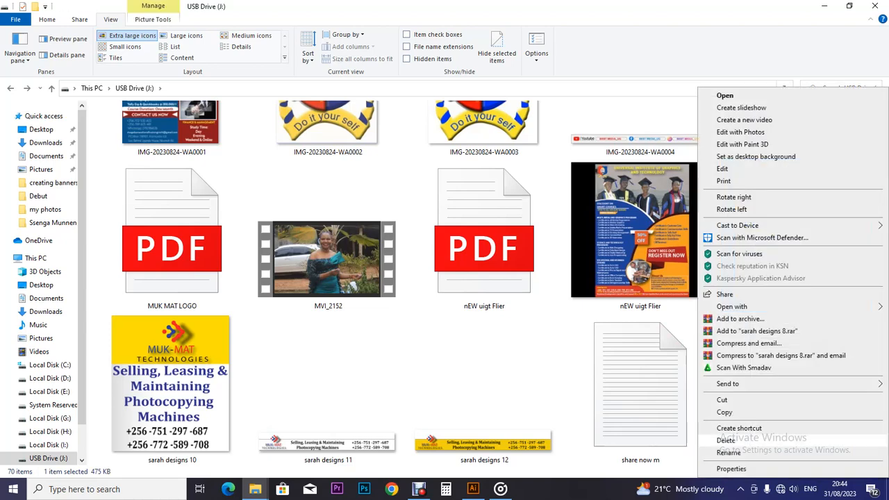
pyautogui.click(726, 440)
pyautogui.press('Return')
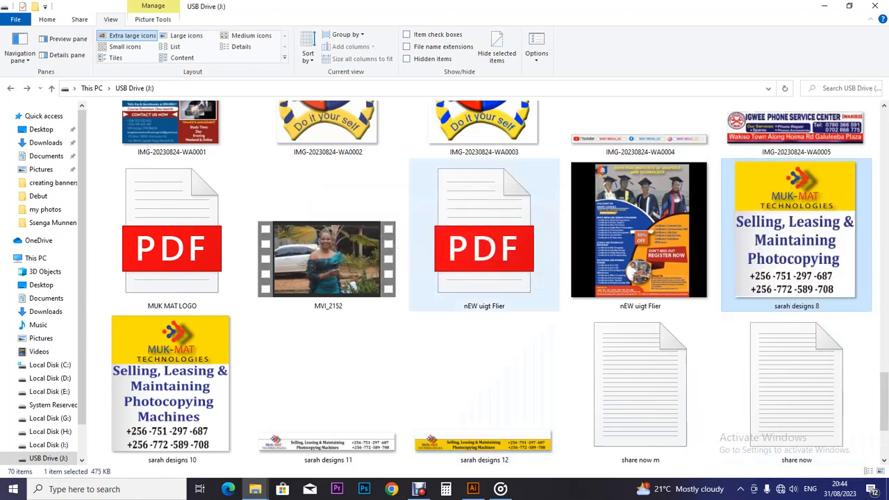
# - Place and embed the MUK-MAT poster image numbered 10 in the photo document, scaled down to about 84 by 97 px
pyautogui.moveTo(795, 236); pyautogui.dragTo(459, 310)
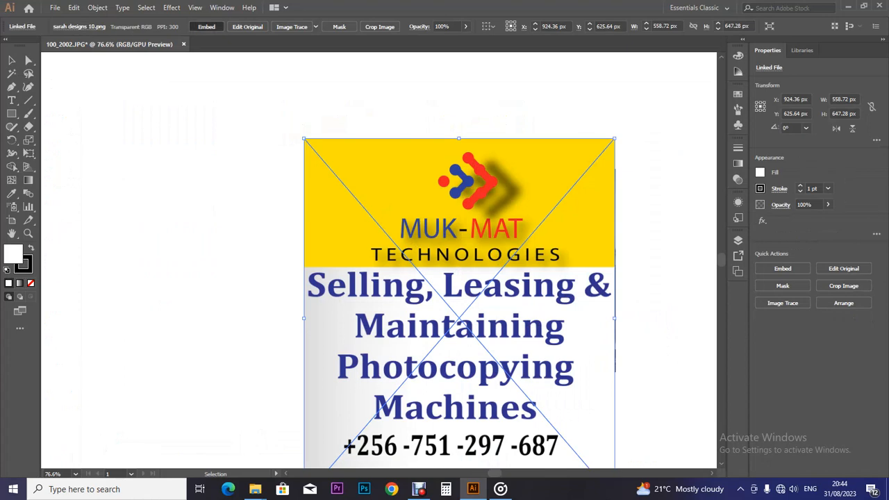
pyautogui.click(206, 27)
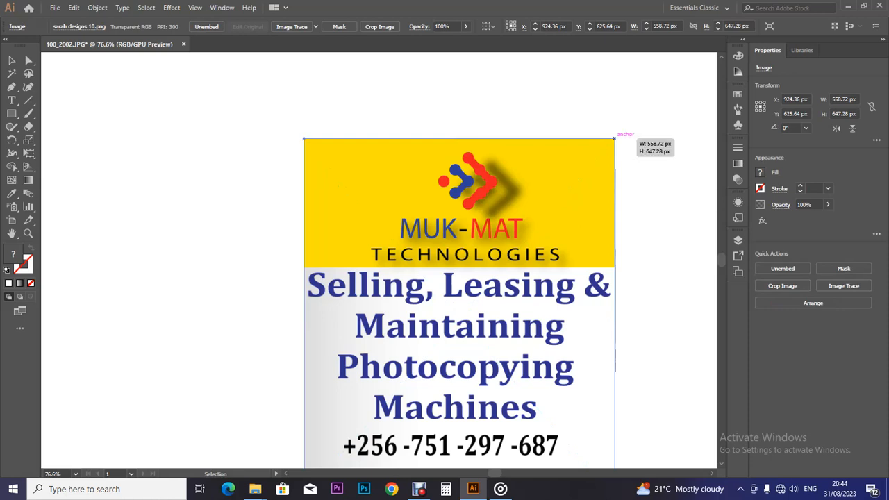
pyautogui.moveTo(452, 311); pyautogui.dragTo(482, 345)
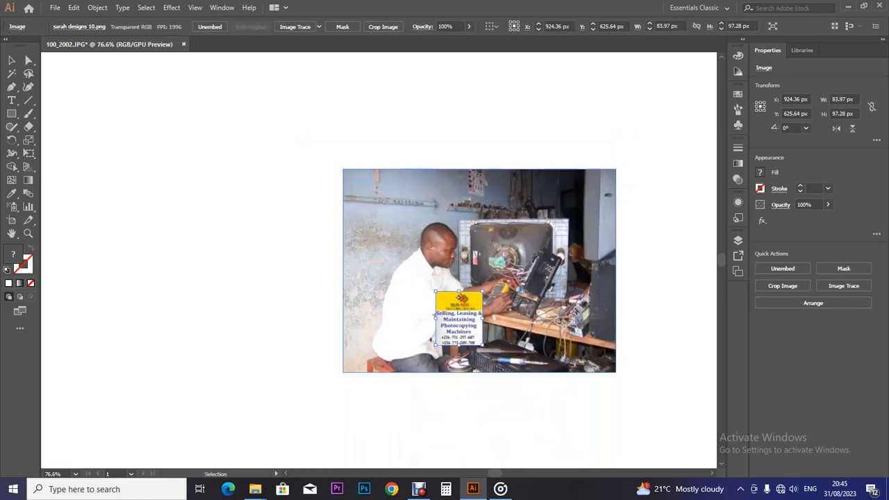
# - Try the small poster over the photo's lower-left area, then delete it from the document
pyautogui.moveTo(469, 311); pyautogui.dragTo(396, 324)
pyautogui.click(444, 278)
pyautogui.click(386, 329)
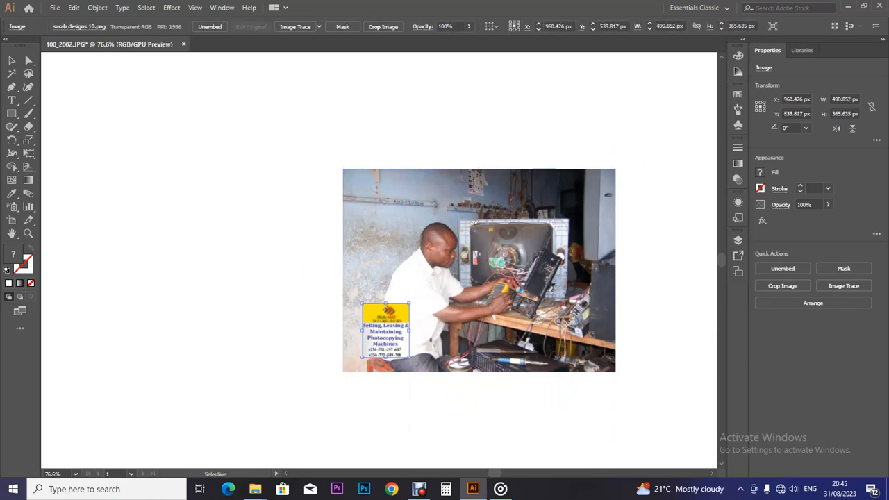
pyautogui.press('Delete')
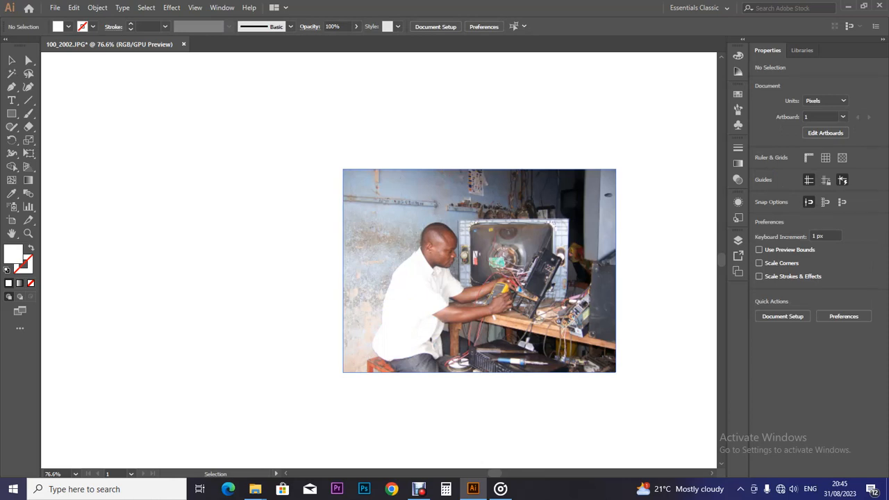
# - Place the white MUK-MAT banner image numbered 11 from the USB drive into the Illustrator photo document
pyautogui.moveTo(254, 489)
pyautogui.click(314, 437)
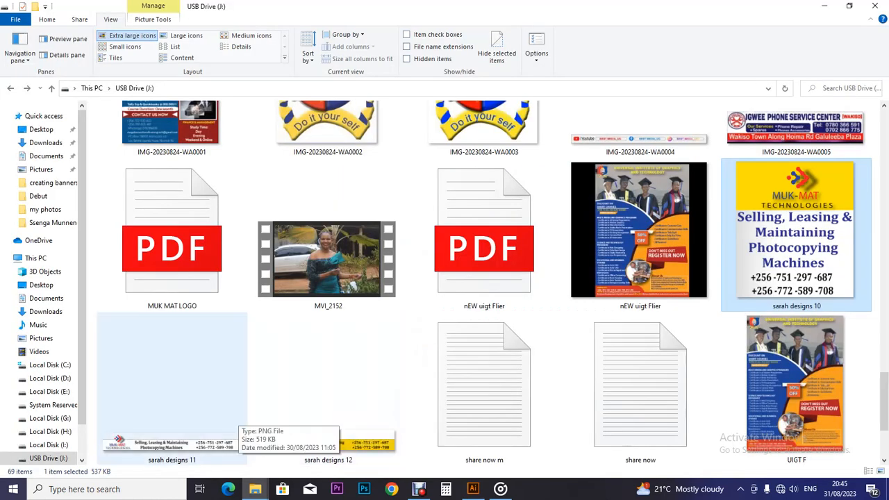
pyautogui.click(232, 415)
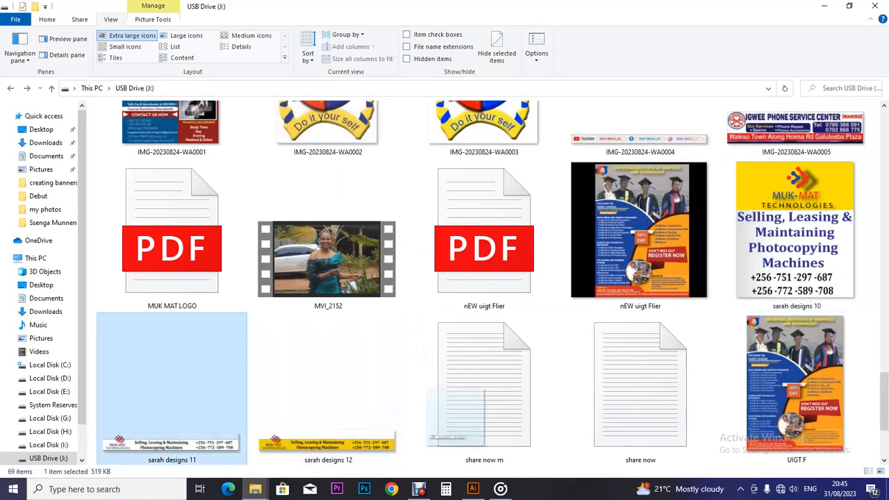
pyautogui.scroll(-2, 464, 417)
pyautogui.moveTo(465, 445); pyautogui.dragTo(386, 381)
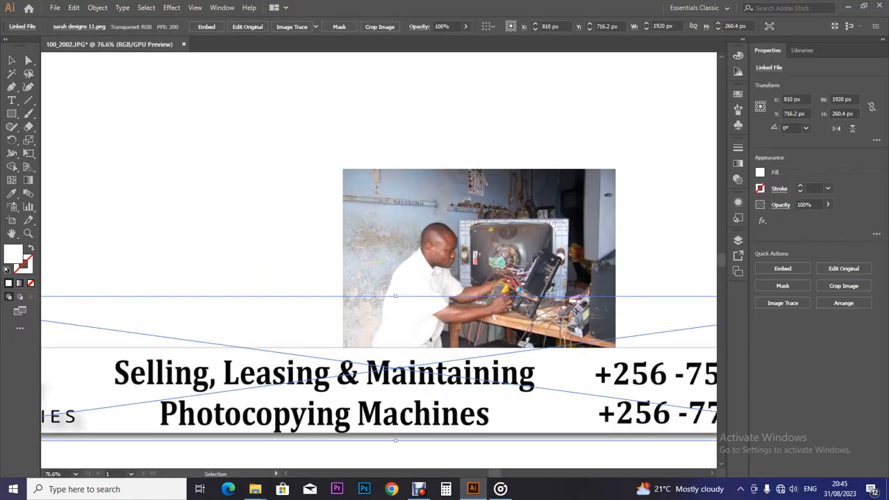
# - Enlarge the photo proportionally about its centre to about 1351 by 1006 px, nearly filling the artboard's height
pyautogui.hotkey('ctrl', '-')
pyautogui.hotkey('ctrl', '-')
pyautogui.hotkey('ctrl', '-')
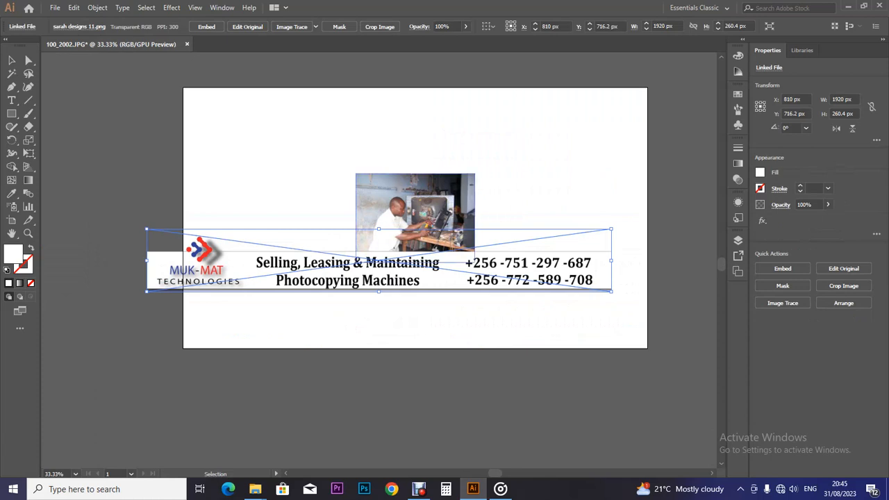
pyautogui.click(472, 175)
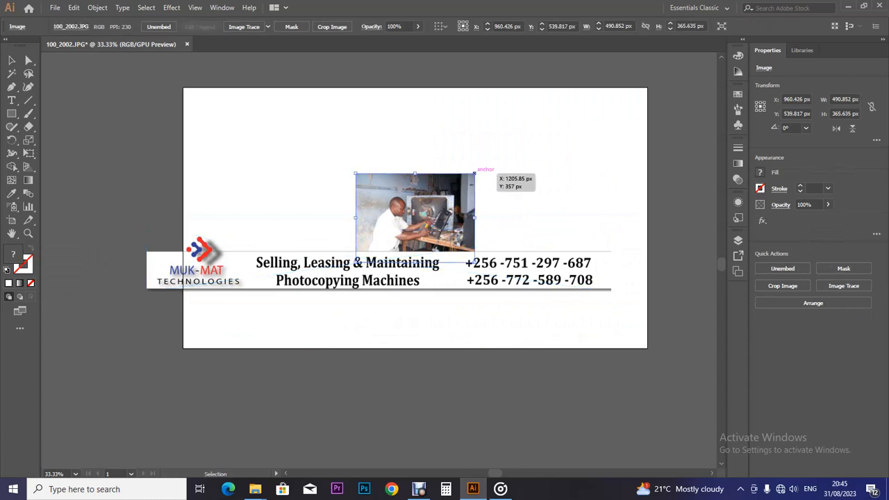
pyautogui.moveTo(474, 174); pyautogui.dragTo(658, 97)
# - Embed the white banner and fit it along the photo's lower edge, about 1335 px wide and 188 px high
pyautogui.click(208, 264)
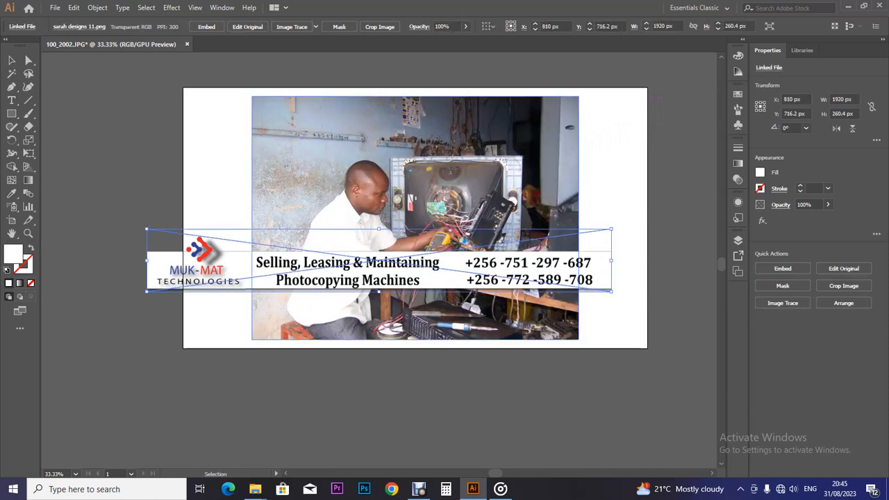
pyautogui.click(206, 26)
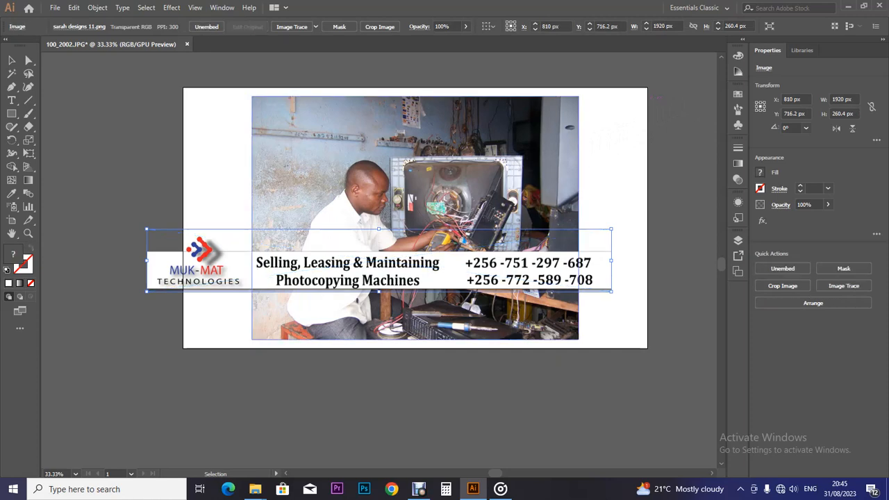
pyautogui.moveTo(611, 228); pyautogui.dragTo(578, 324)
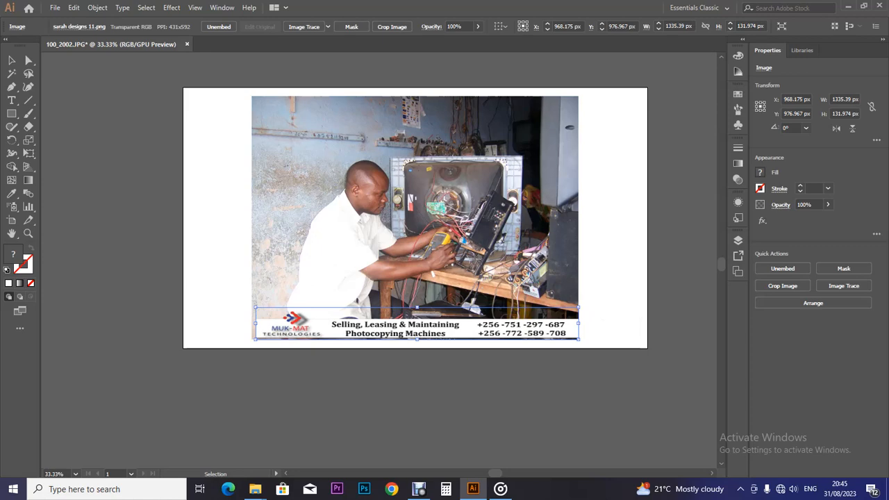
pyautogui.moveTo(417, 307); pyautogui.dragTo(417, 294)
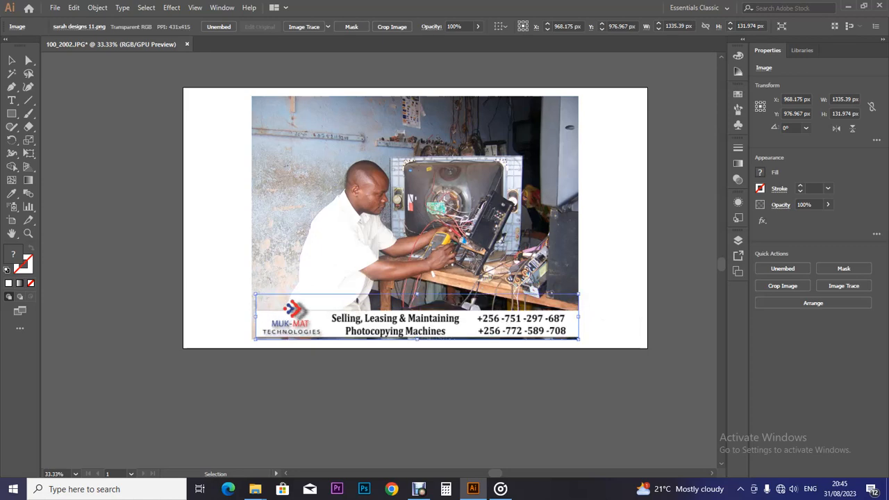
# - Nudge the banner about 8 px to the left so that it is centred on the photo's width
pyautogui.click(421, 291)
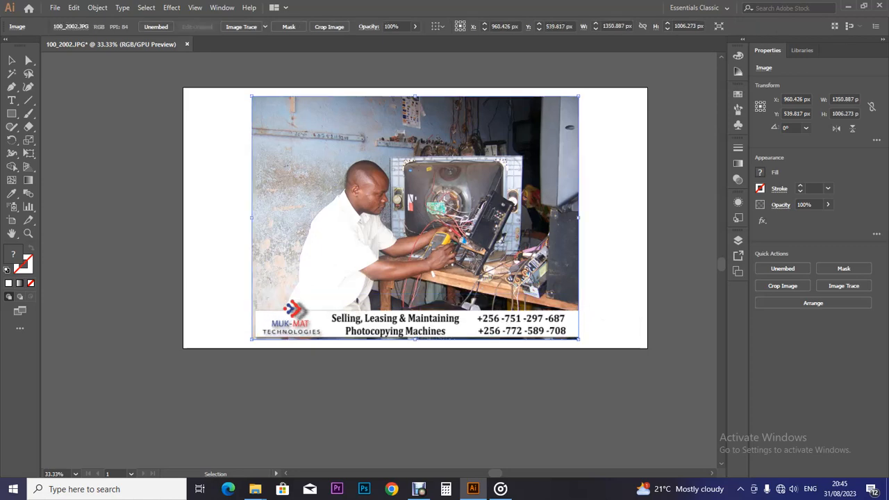
pyautogui.click(415, 323)
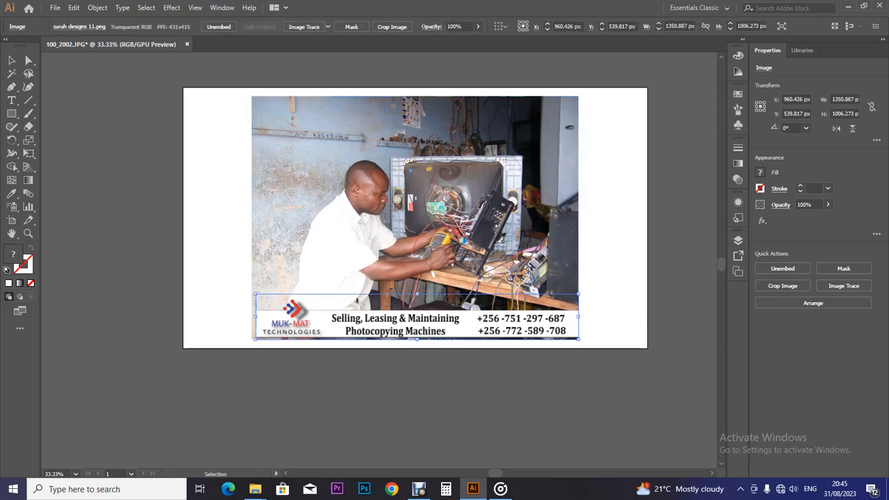
pyautogui.press('Left')
pyautogui.press('Left')
pyautogui.press('Left')
pyautogui.press('Left')
pyautogui.press('Left')
pyautogui.press('Left')
pyautogui.press('Left')
pyautogui.press('Left')
pyautogui.press('Left')
pyautogui.press('Left')
pyautogui.press('Left')
pyautogui.press('Left')
pyautogui.press('Left')
pyautogui.press('Left')
pyautogui.press('Left')
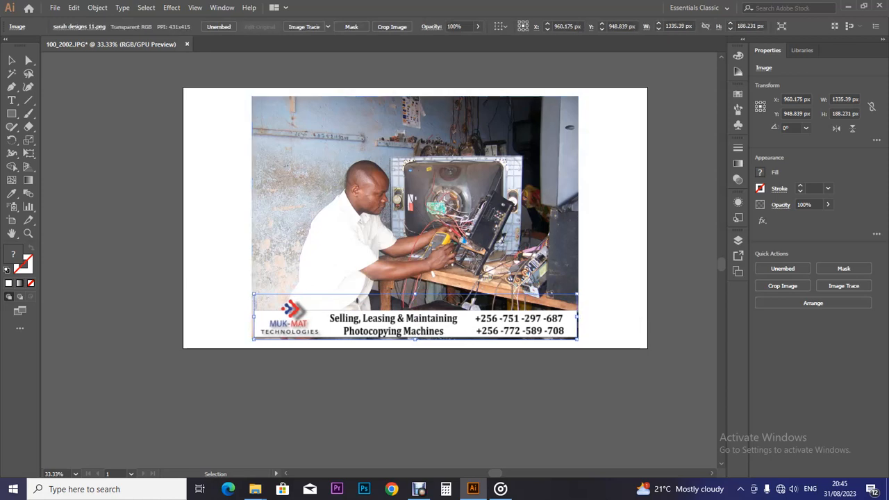
pyautogui.click(414, 218)
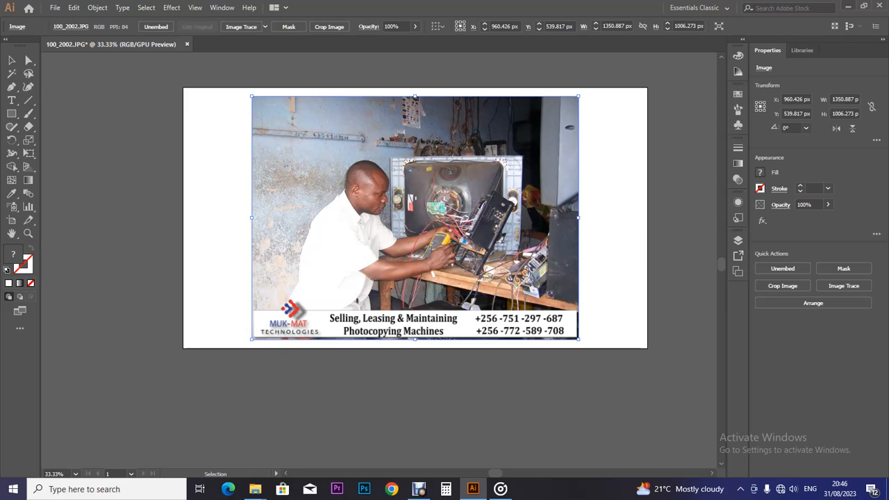
pyautogui.click(848, 6)
pyautogui.click(824, 6)
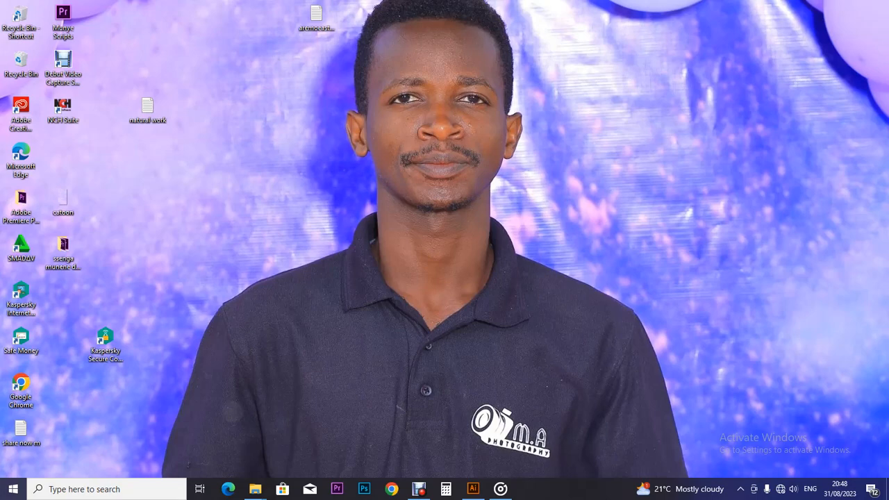
pyautogui.click(473, 488)
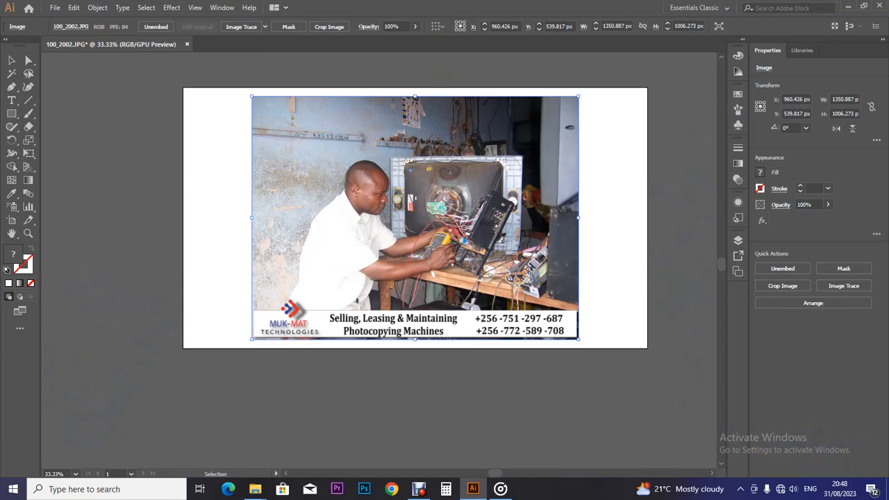
# - Delete the photo and banner from the artboard and close the 100_2002.JPG document without saving changes
pyautogui.hotkey('ctrl', 'a')
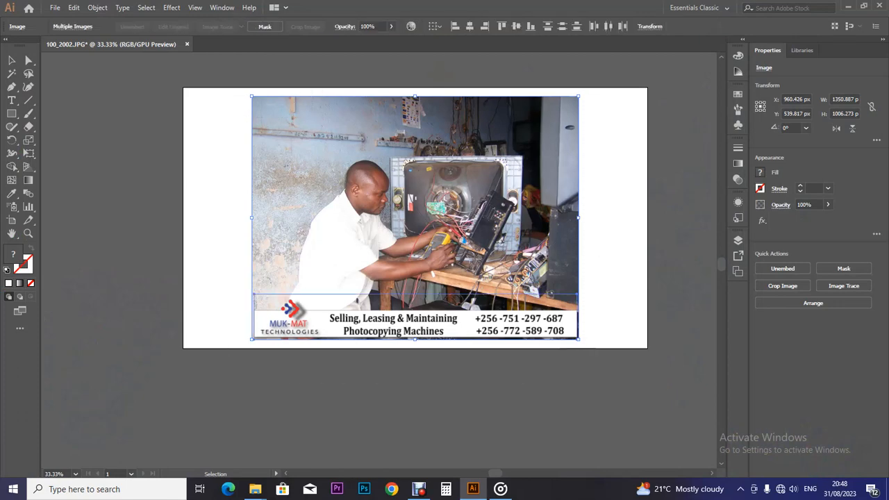
pyautogui.press('Delete')
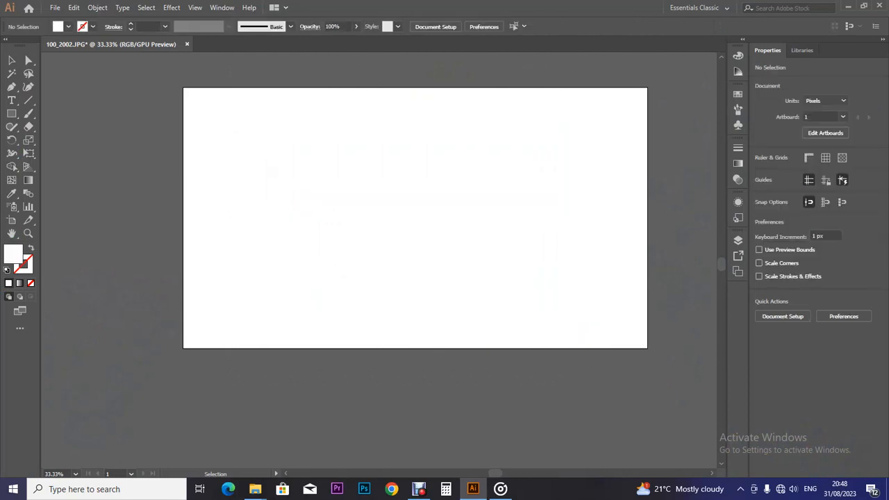
pyautogui.hotkey('ctrl', 'w')
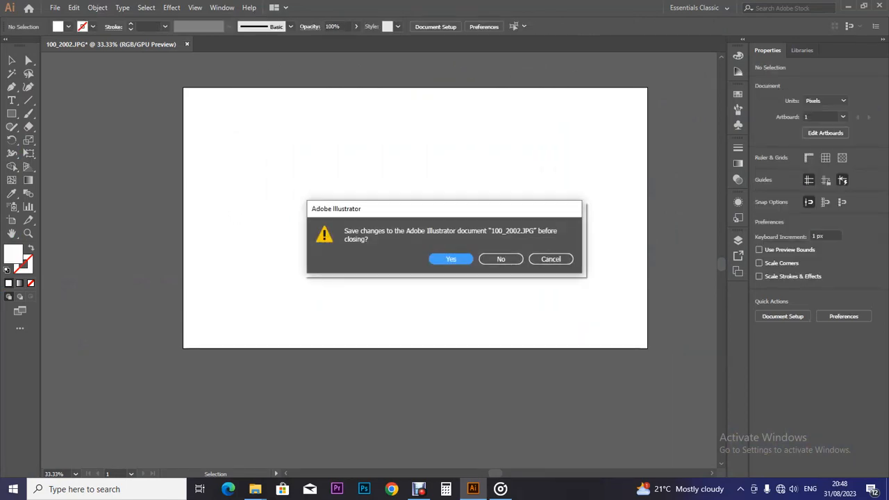
pyautogui.press('n')
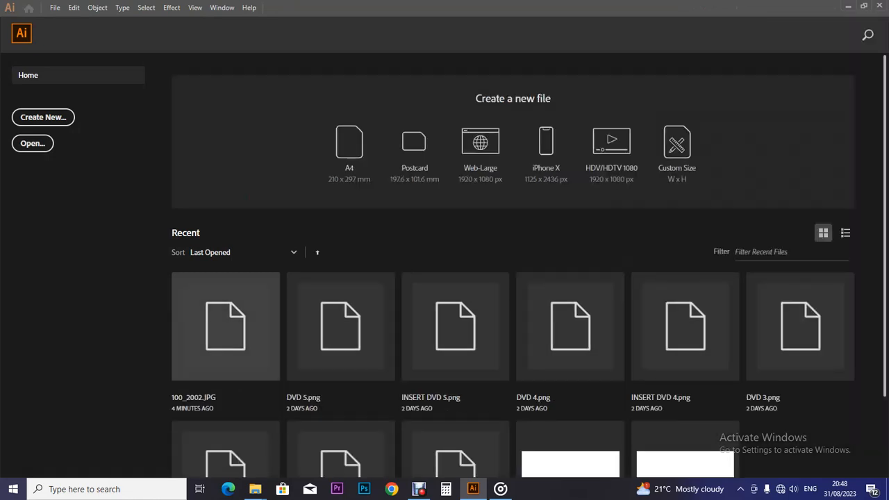
# - Switch to the USB drive's File Explorer window and open the "creating banners upgrade" folder
pyautogui.moveTo(255, 489)
pyautogui.click(316, 439)
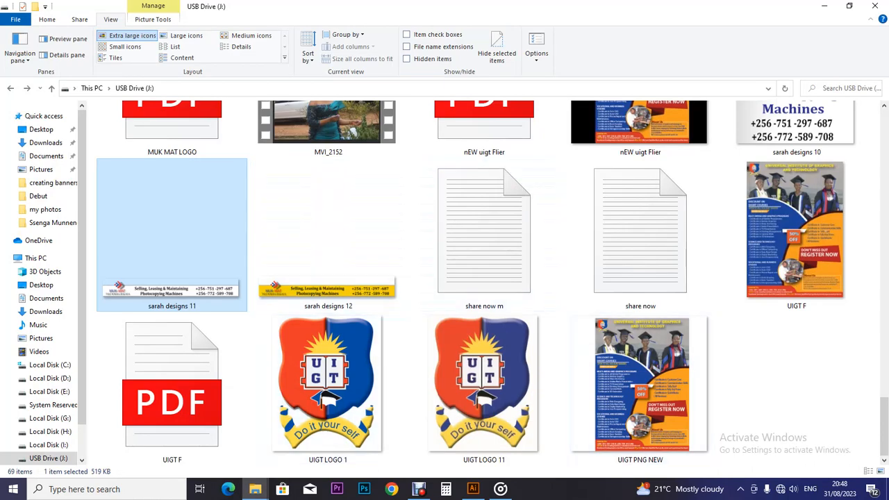
pyautogui.scroll(1, 492, 283)
pyautogui.scroll(10, 475, 283)
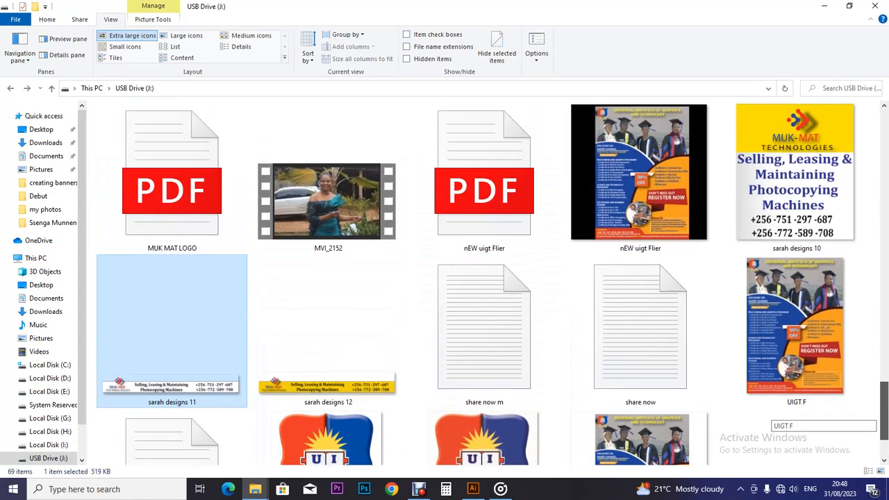
pyautogui.scroll(10, 796, 209)
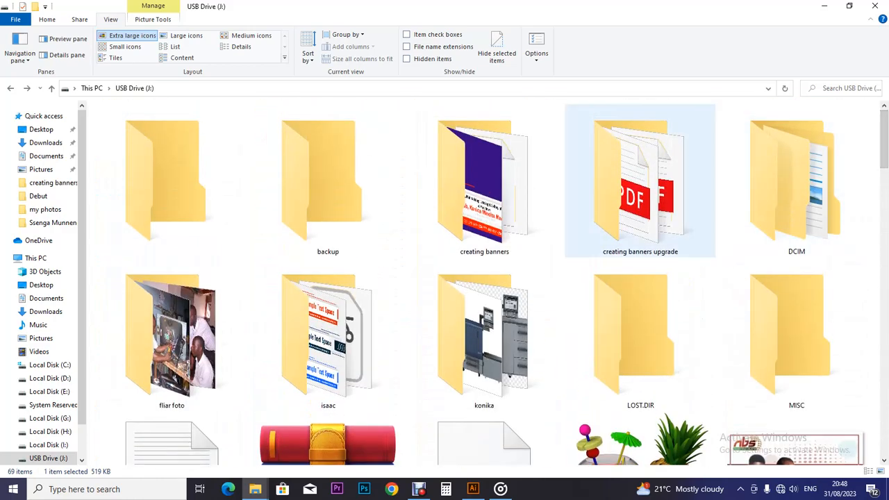
pyautogui.doubleClick(640, 180)
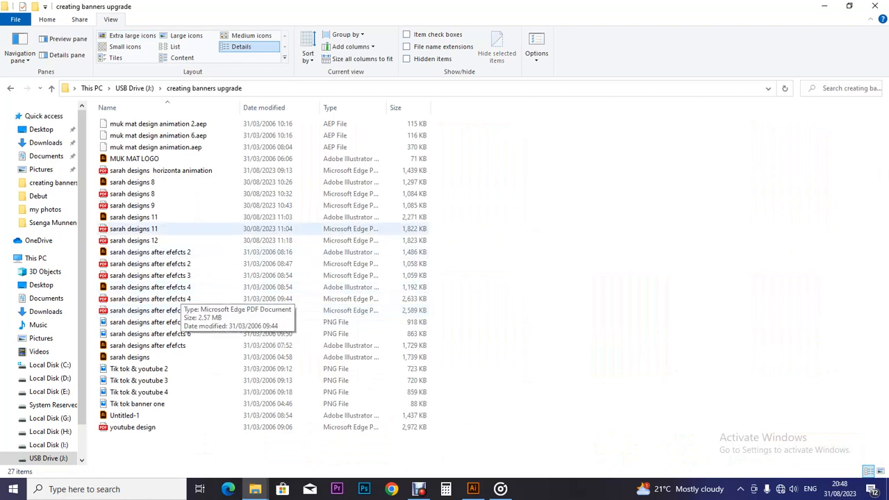
# - Open the "sarah designs 12" PDF with Adobe Illustrator 2019 and dismiss the missing fonts notice
pyautogui.click(134, 158)
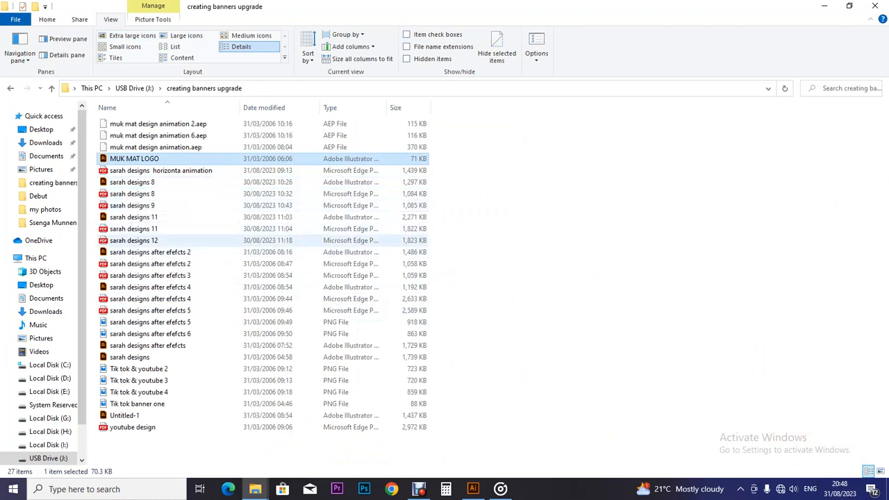
pyautogui.click(128, 241)
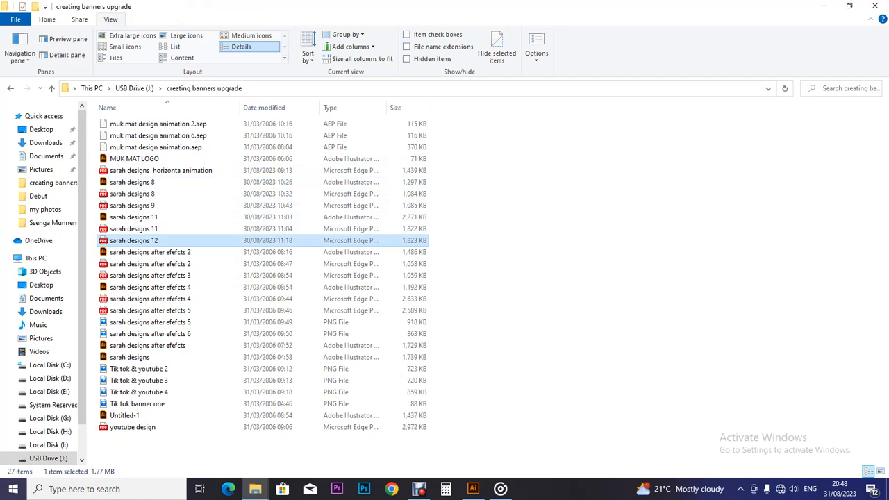
pyautogui.rightClick(127, 240)
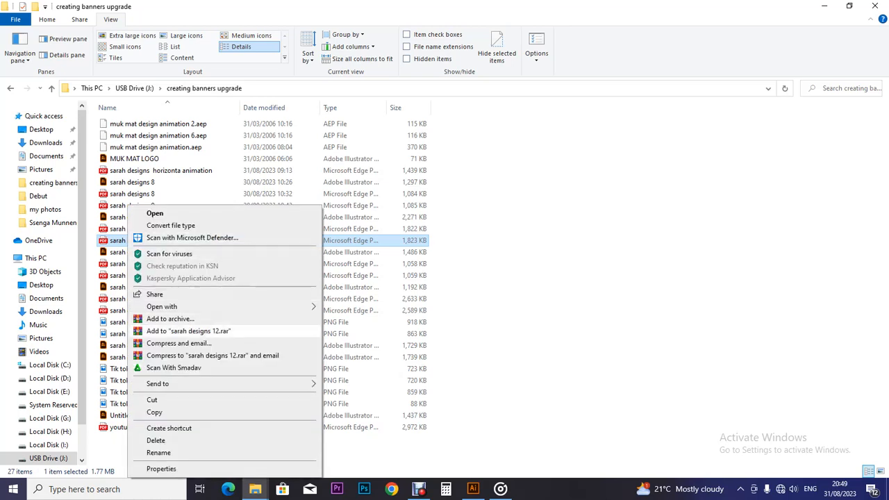
pyautogui.moveTo(208, 307)
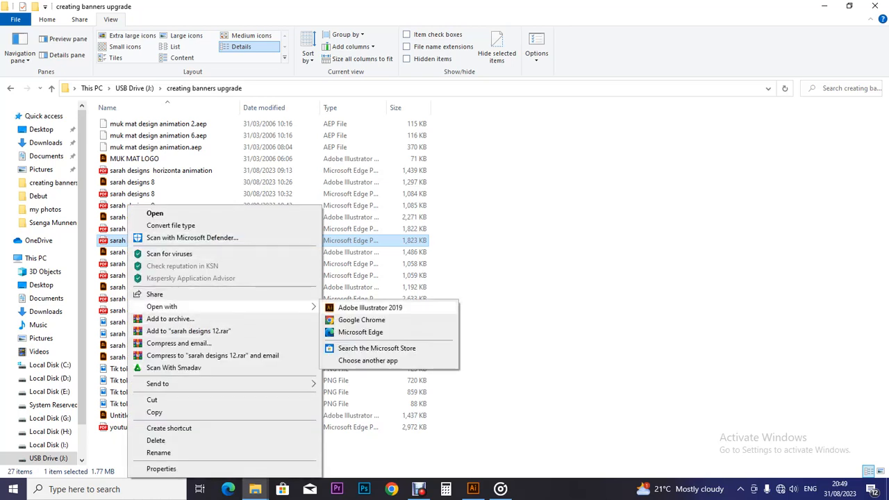
pyautogui.click(370, 307)
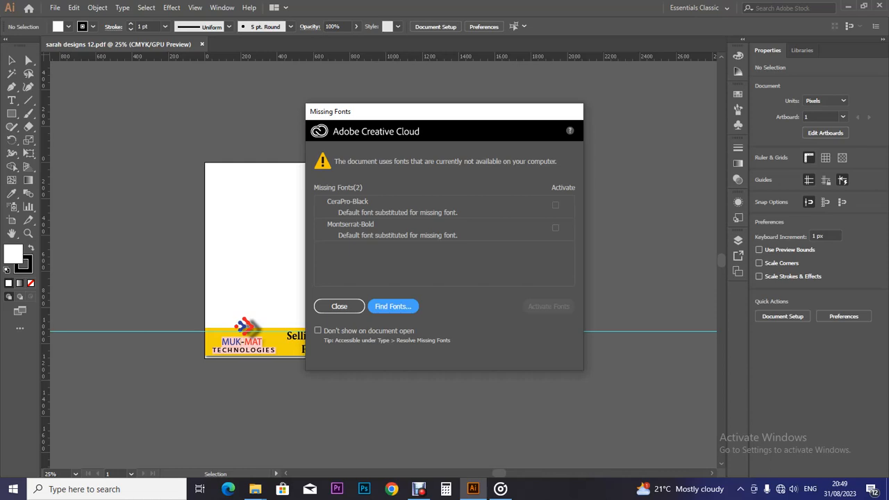
pyautogui.click(339, 306)
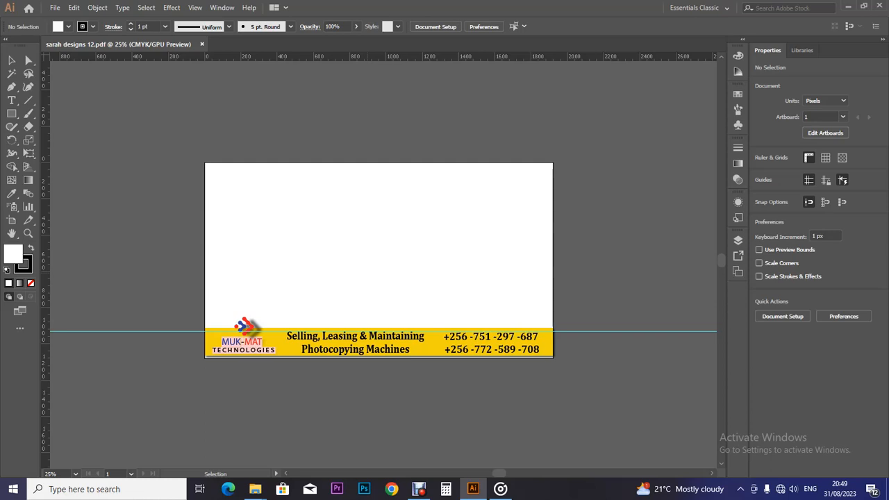
# - Add a line of arbitrary placeholder text above the yellow banner, enlarge it to about 849 px wide and move it toward the artboard's centre
pyautogui.click(354, 342)
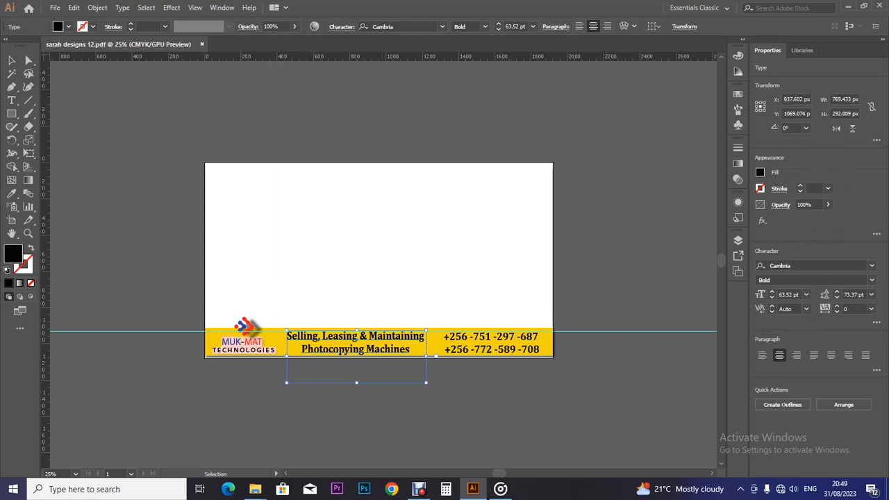
pyautogui.press('t')
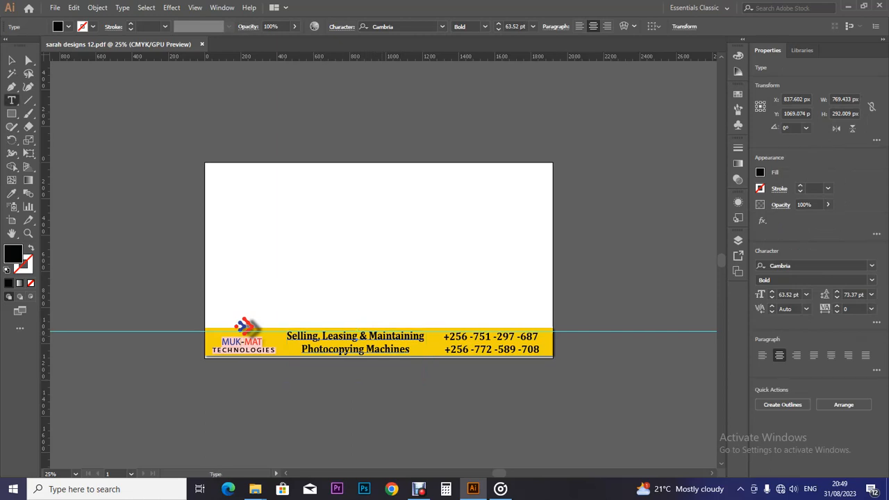
pyautogui.click(255, 225)
pyautogui.write('charming')
pyautogui.press('Tab')
pyautogui.write('machines')
pyautogui.press('Tab')
pyautogui.write('q')
pyautogui.press('Escape')
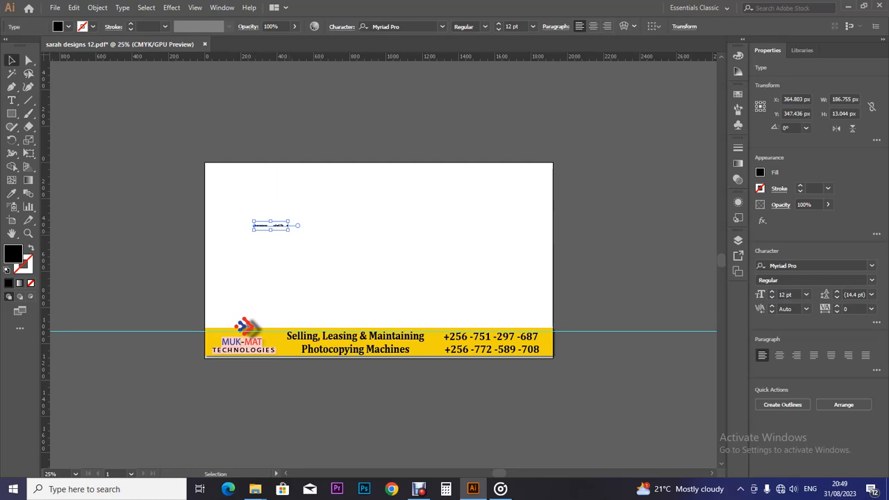
pyautogui.moveTo(289, 230); pyautogui.dragTo(347, 260)
pyautogui.moveTo(343, 225); pyautogui.dragTo(464, 228)
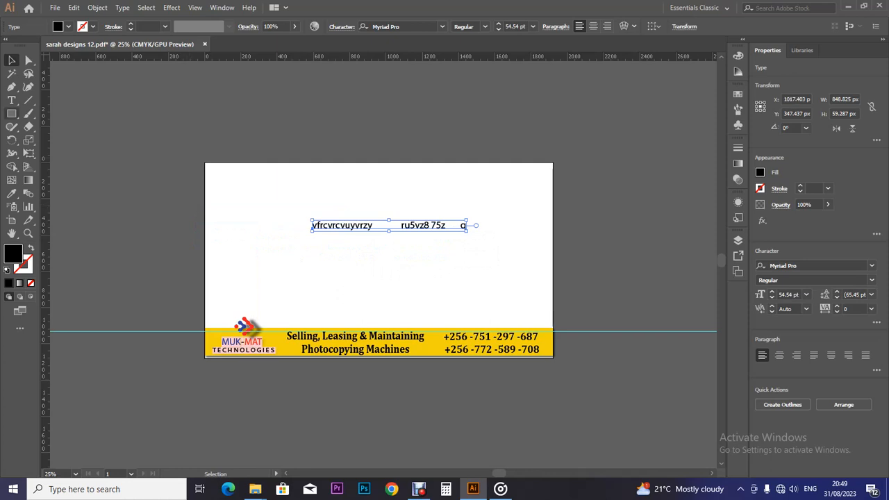
# - Replace the placeholder text with "Selling Leasing & Maintaining"
pyautogui.click(11, 100)
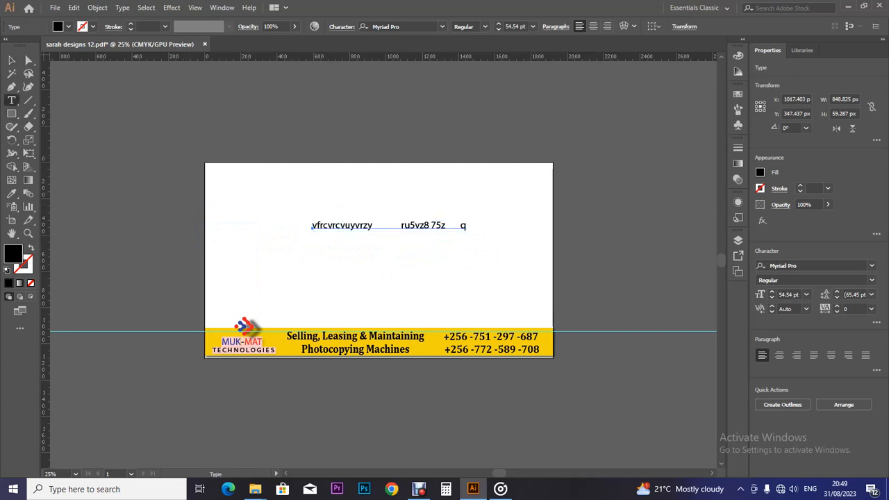
pyautogui.hotkey('ctrl', 'a')
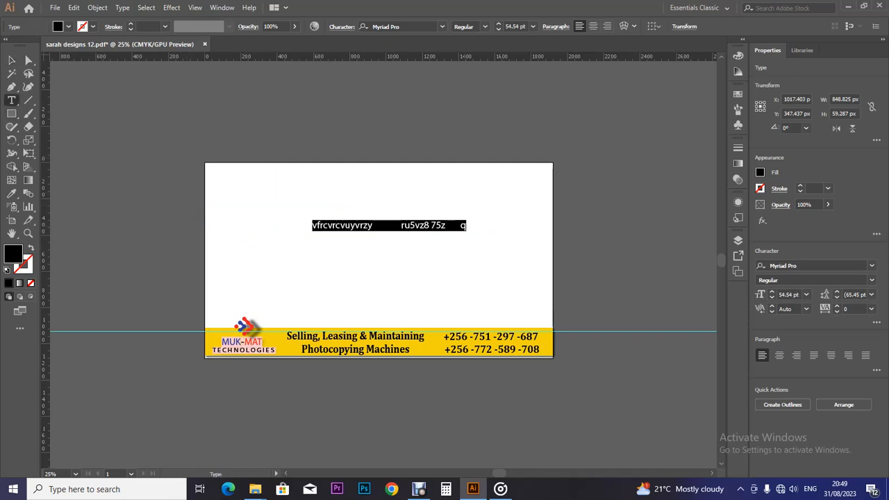
pyautogui.write('s')
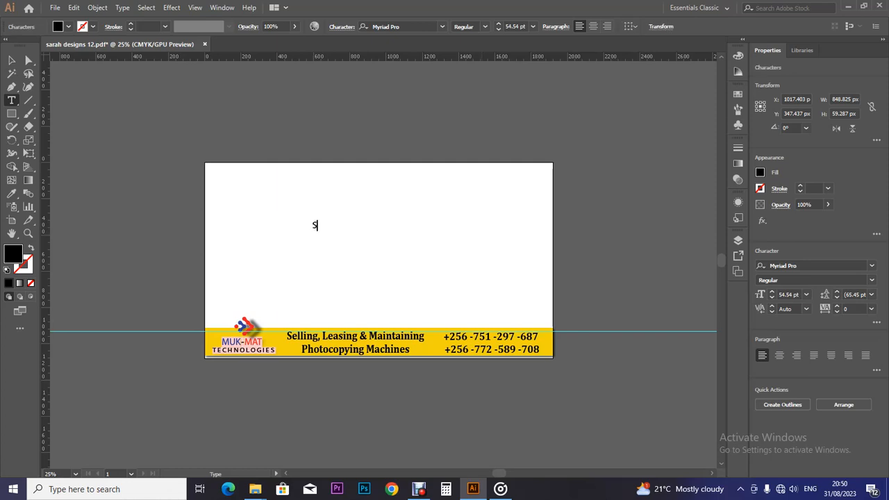
pyautogui.write('ellin')
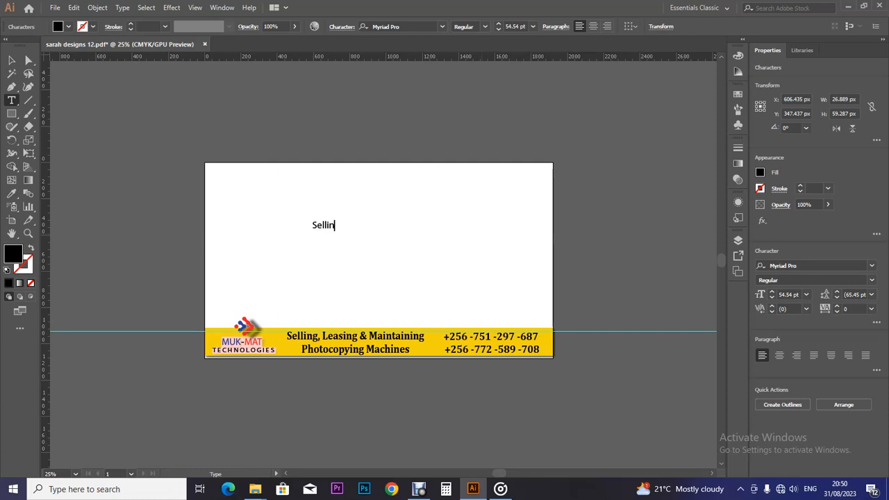
pyautogui.write('g Leasing')
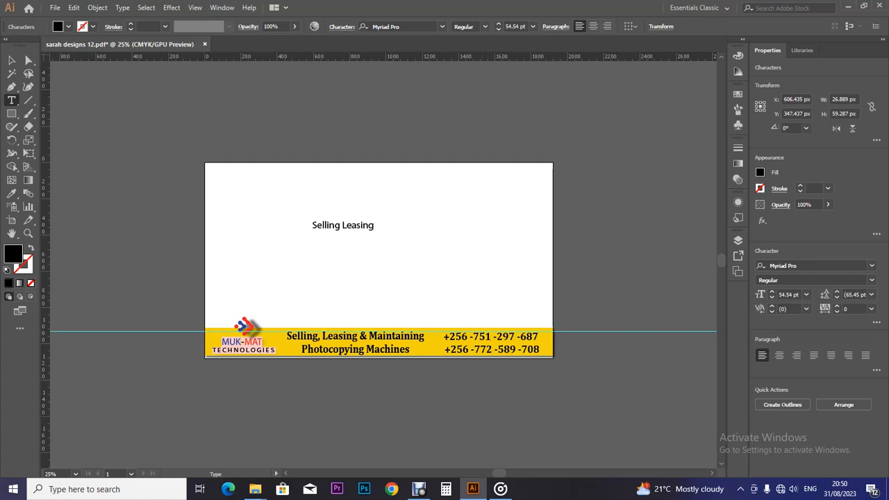
pyautogui.write(' & Manta')
pyautogui.click(401, 225)
pyautogui.press('Left')
pyautogui.write('i')
pyautogui.press('End')
pyautogui.write('ining')
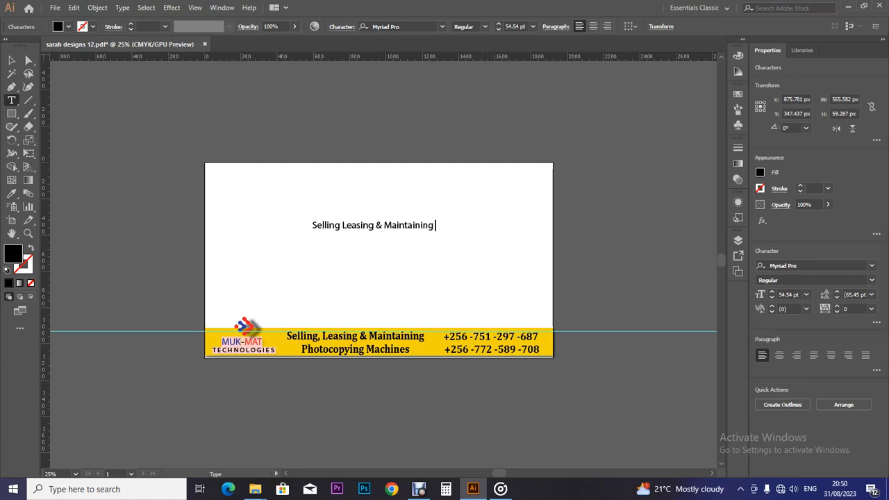
# - Append "Photocopying Machines" as a second line of the text and finish editing it
pyautogui.write(' [P')
pyautogui.press('BackSpace')
pyautogui.press('BackSpace')
pyautogui.write('P')
pyautogui.write('hoto')
pyautogui.write('copy')
pyautogui.write('ing ')
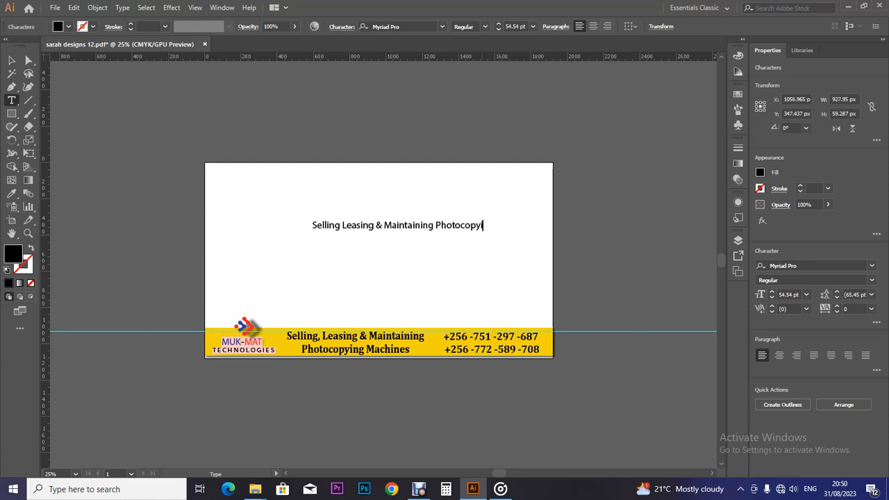
pyautogui.write('Machin')
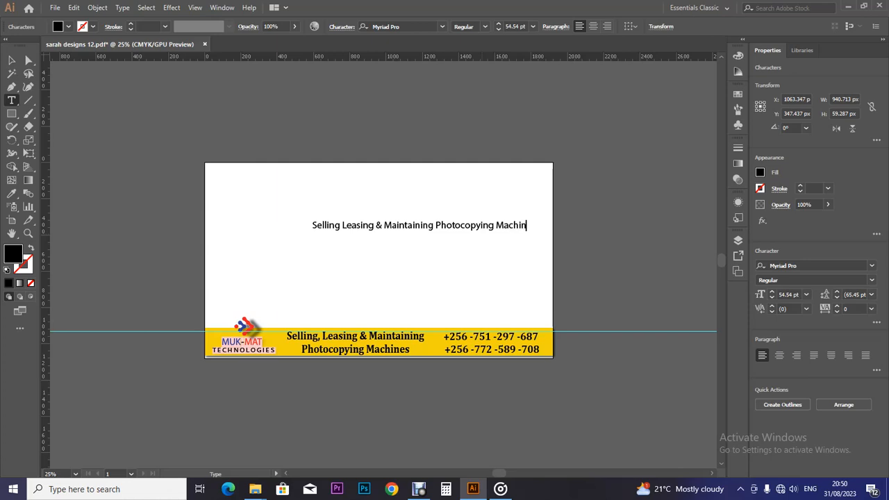
pyautogui.write('es')
pyautogui.press('Return')
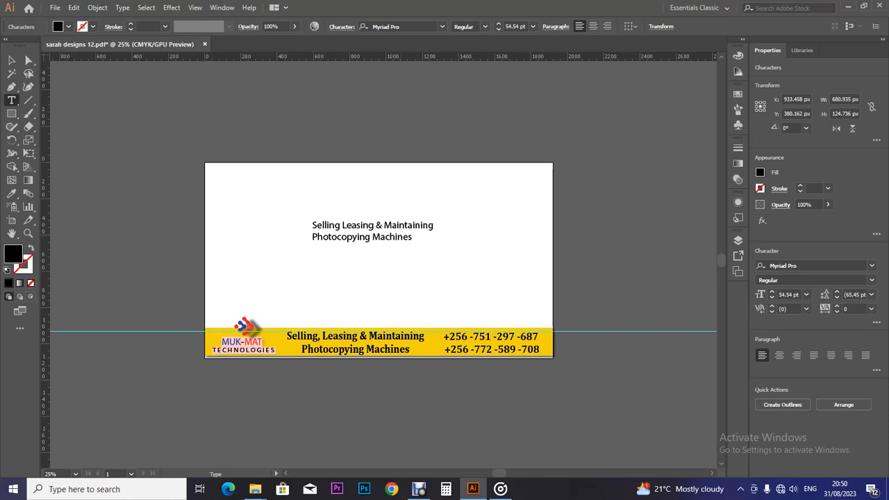
pyautogui.press('Escape')
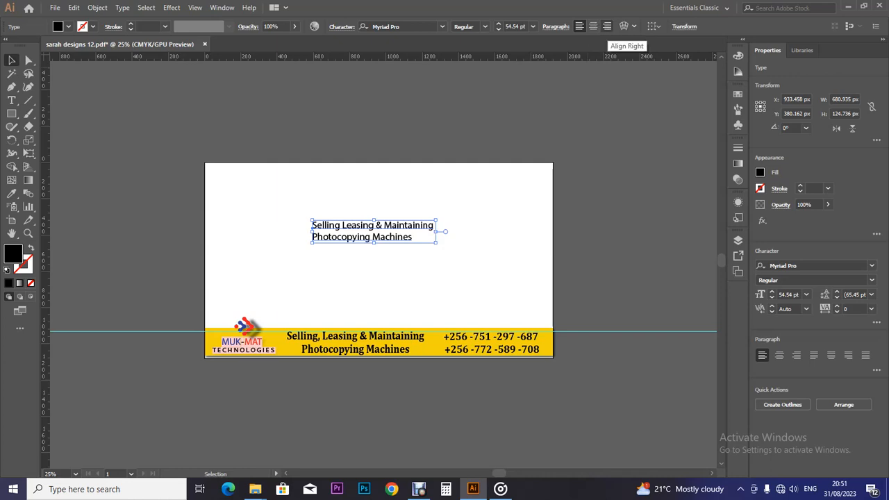
# - Right-align the two text lines, move the block back to the middle of the artboard slightly higher, and deselect it
pyautogui.click(606, 26)
pyautogui.moveTo(308, 225); pyautogui.dragTo(431, 216)
pyautogui.hotkey('ctrl', 'shift', 'a')
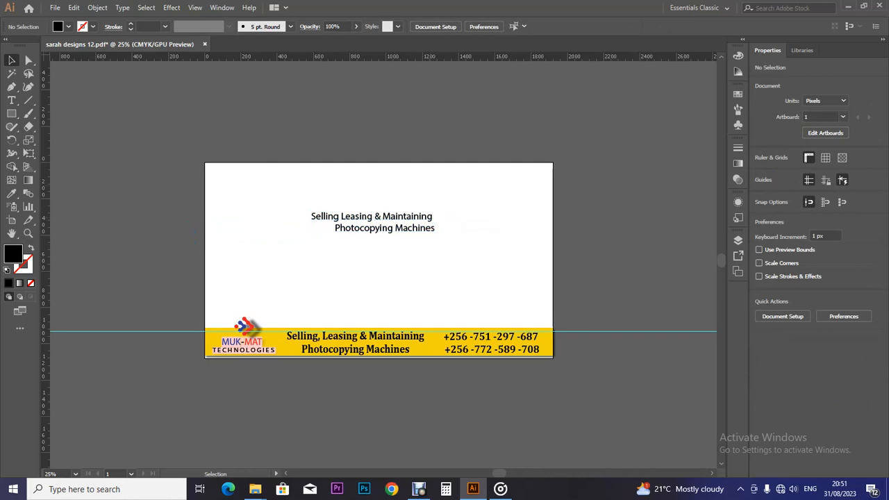
# - Centre-align the two text lines and move the block down to about X 850, Y 557 px, above the banner slogan
pyautogui.click(384, 227)
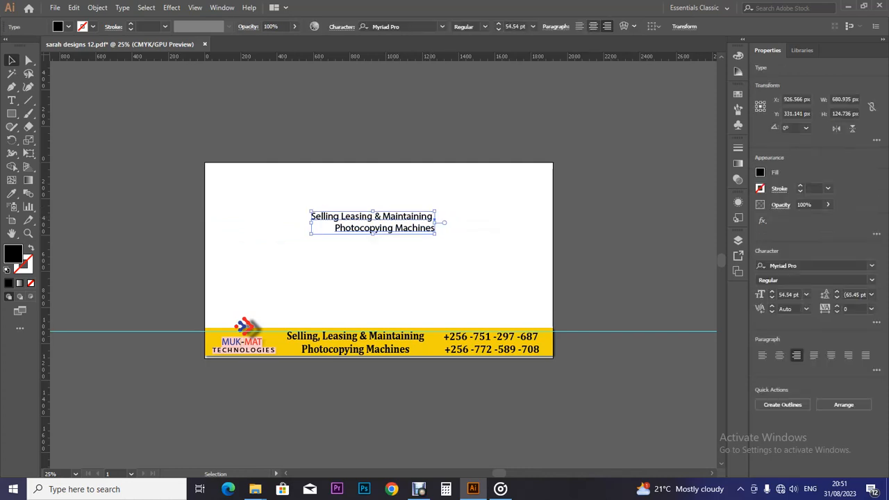
pyautogui.click(593, 27)
pyautogui.moveTo(490, 214); pyautogui.dragTo(414, 254)
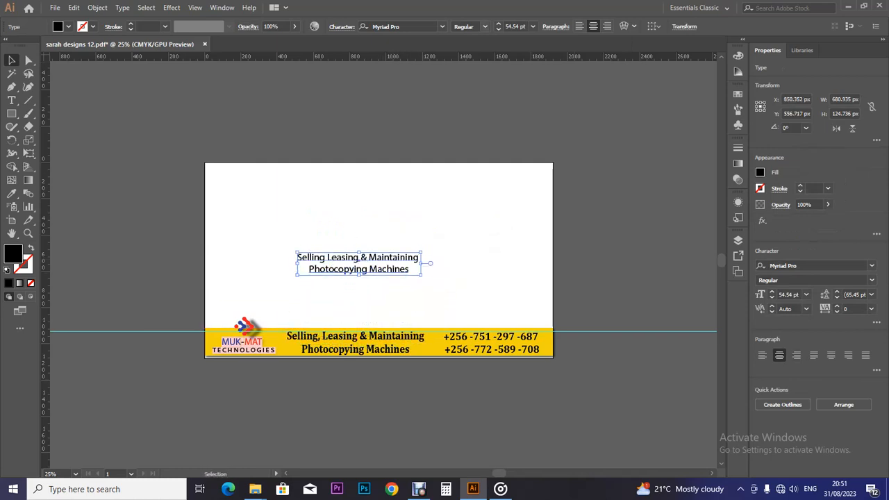
pyautogui.click(441, 26)
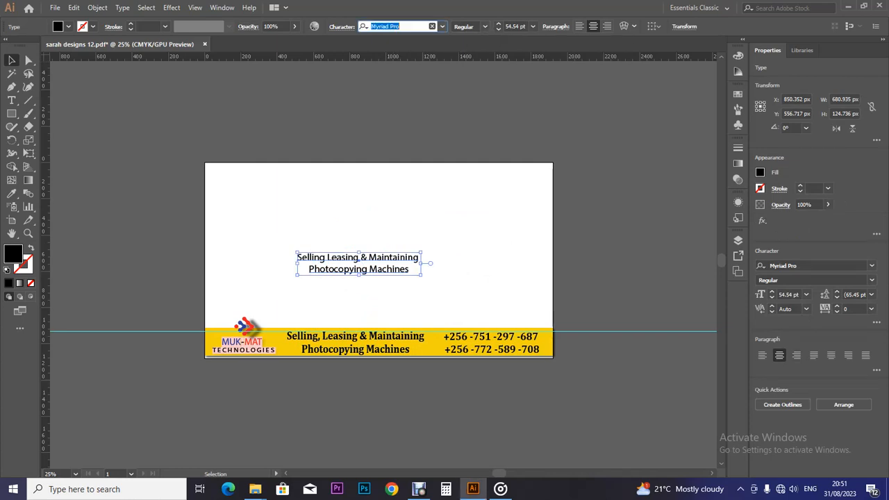
pyautogui.write('arial')
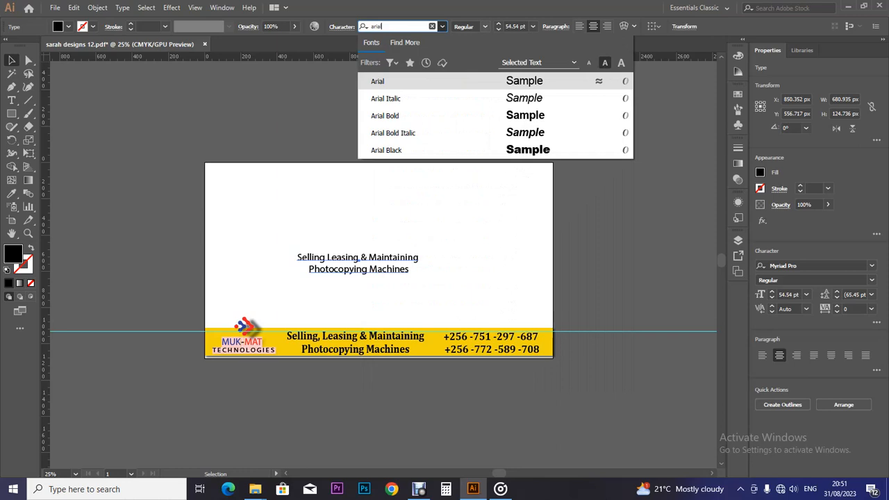
pyautogui.press('Escape')
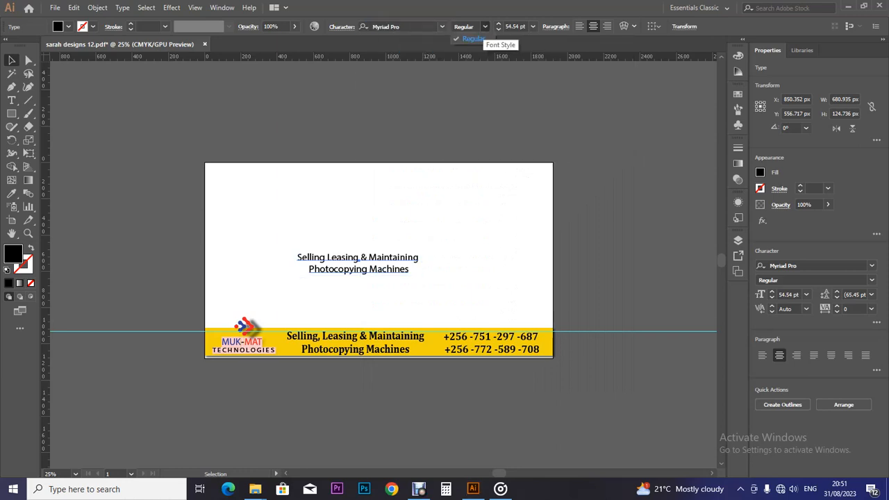
pyautogui.press('Escape')
pyautogui.click(484, 26)
pyautogui.click(485, 27)
pyautogui.click(485, 26)
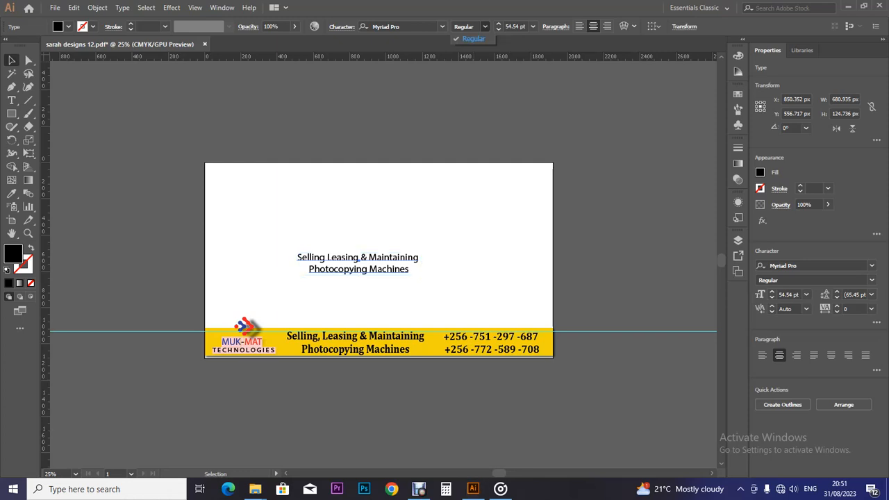
pyautogui.press('Escape')
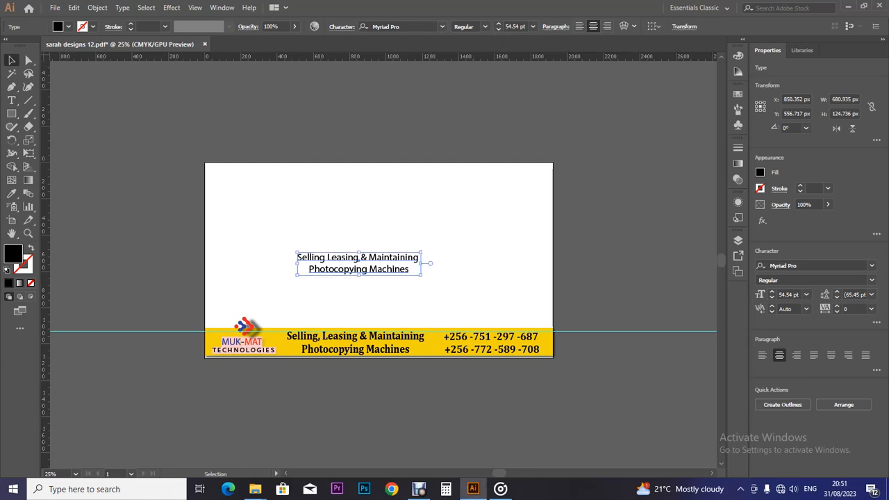
# - Set the font of the two-line slogan text to Arial Black
pyautogui.click(442, 27)
pyautogui.write('arial')
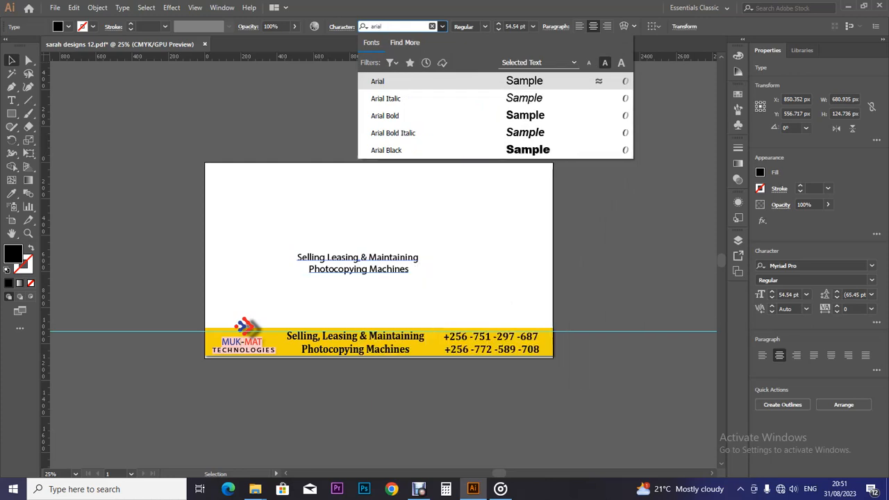
pyautogui.press('Down')
pyautogui.press('Down')
pyautogui.press('Down')
pyautogui.press('Down')
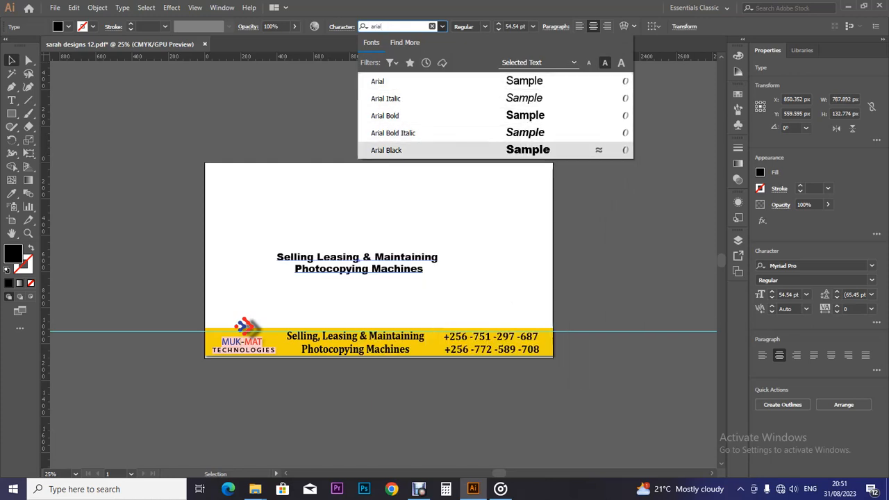
pyautogui.press('Return')
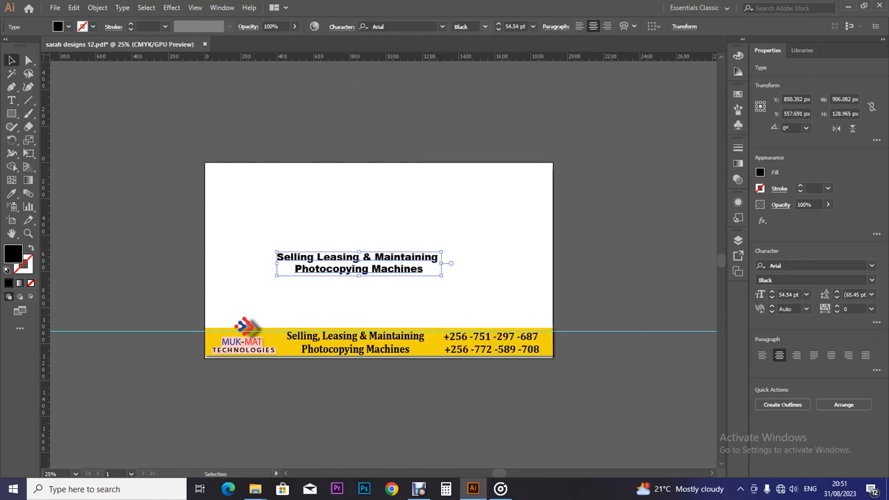
# - Set the slogan text's font style to Bold, enlarge it to about 63.65 pt, and move it to about X 911, Y 785 px
pyautogui.click(485, 27)
pyautogui.click(469, 62)
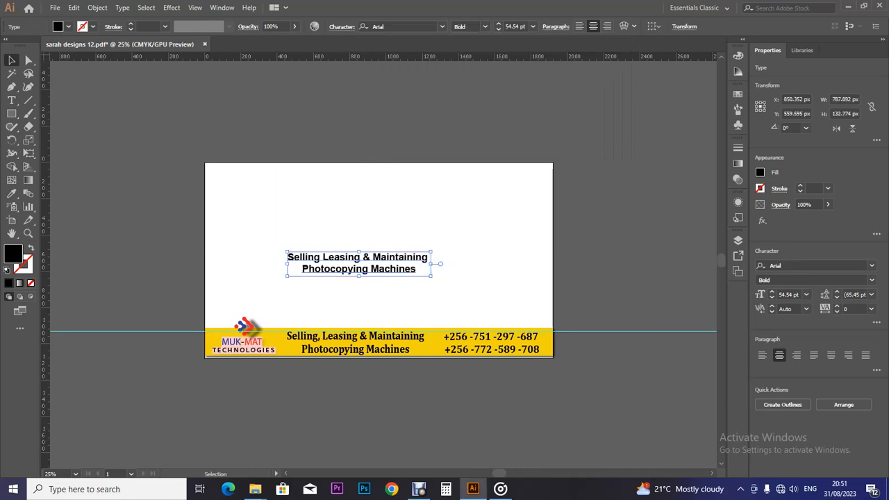
pyautogui.moveTo(359, 276); pyautogui.dragTo(358, 280)
pyautogui.hotkey('ctrl', 'shift', 'a')
pyautogui.moveTo(408, 261); pyautogui.dragTo(457, 304)
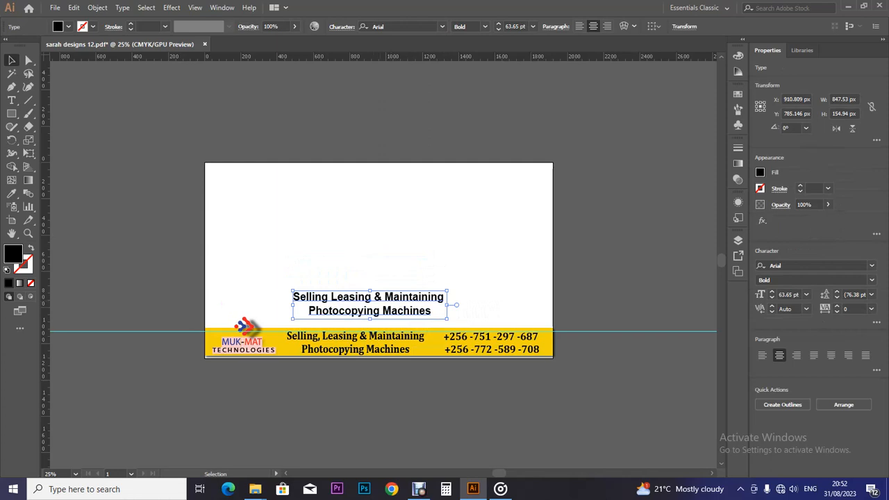
# - Duplicate the two-line slogan text beside the original, near the artboard's right edge, and replace the copy's content with "+25"
pyautogui.moveTo(400, 298); pyautogui.dragTo(567, 303)
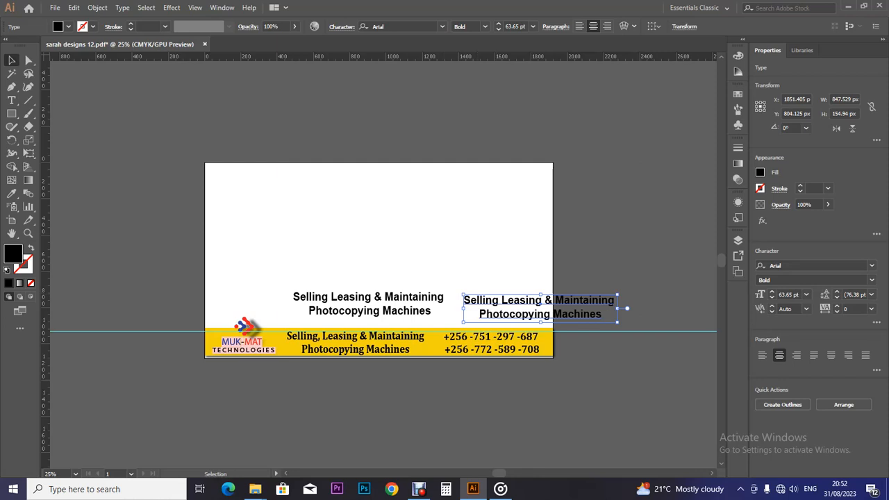
pyautogui.press('t')
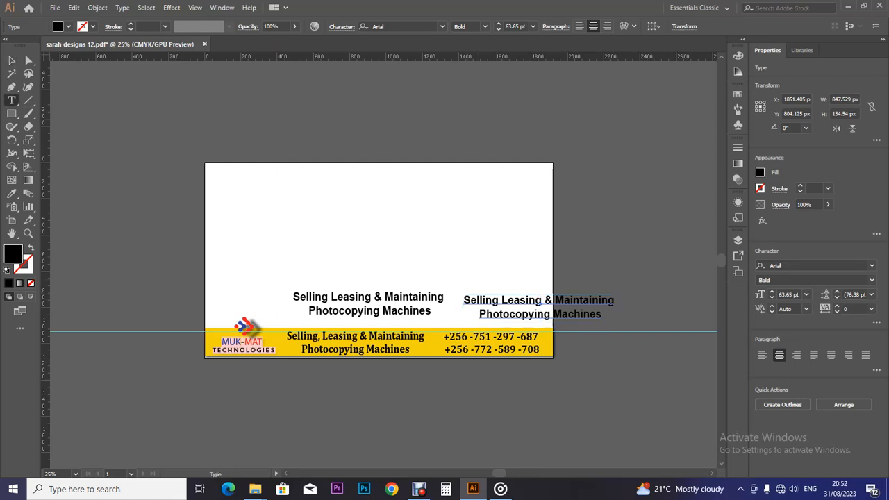
pyautogui.moveTo(464, 300); pyautogui.dragTo(602, 313)
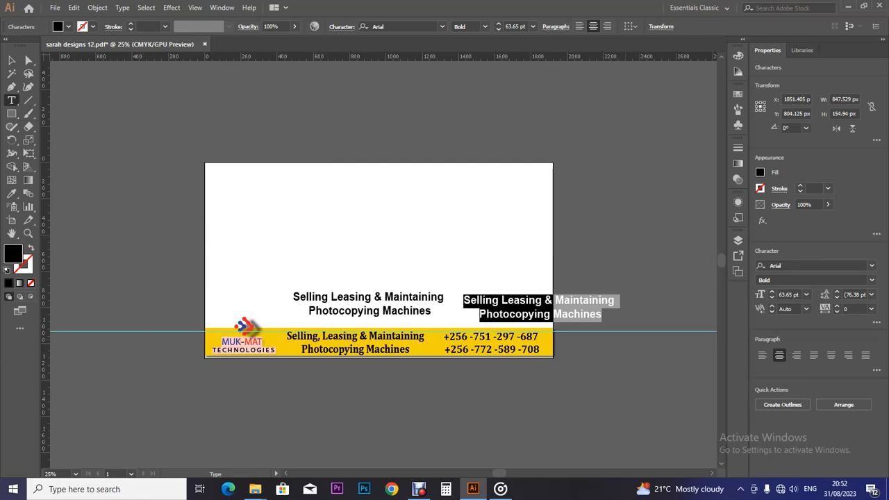
pyautogui.press('BackSpace')
pyautogui.write('+')
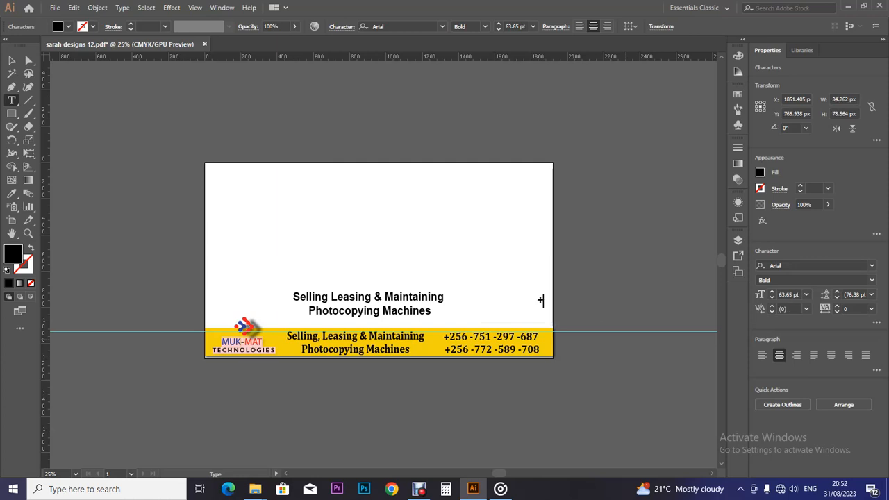
pyautogui.write('25')
pyautogui.press('Escape')
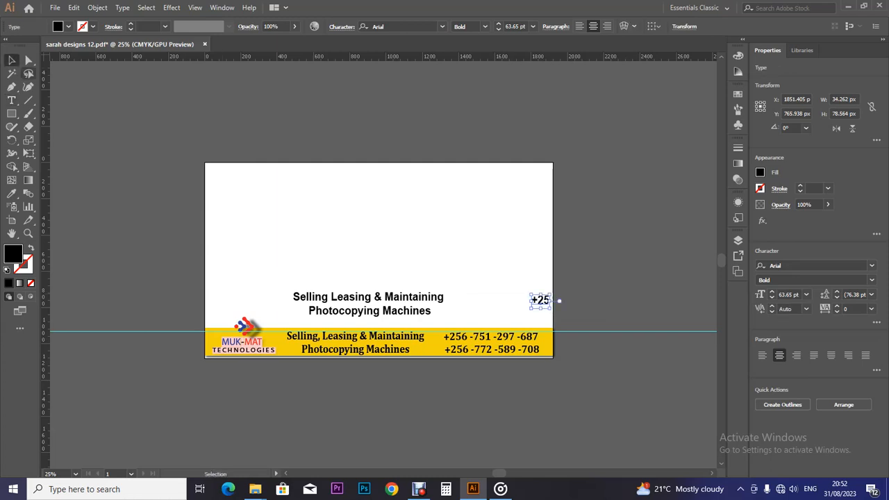
# - Delete the retyped two-line slogan and the "+25" text above the yellow banner
pyautogui.click(368, 304)
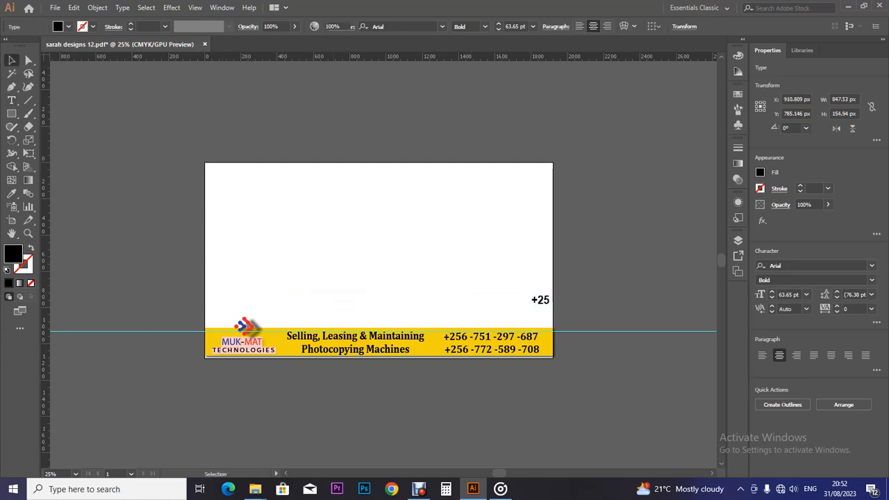
pyautogui.hotkey('ctrl', 'shift', 'a')
pyautogui.click(555, 299)
pyautogui.press('Delete')
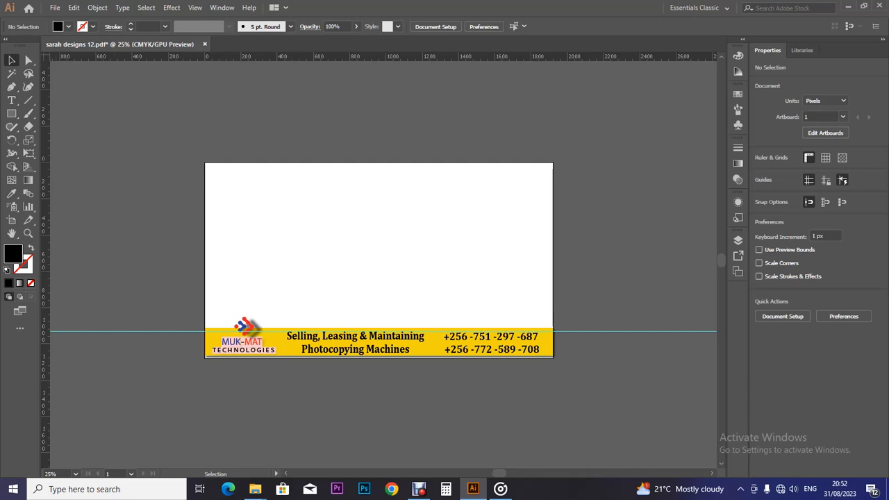
# - Demonstrate toggling the rulers by hiding and showing them three times, leaving them shown
pyautogui.hotkey('ctrl', 'r')
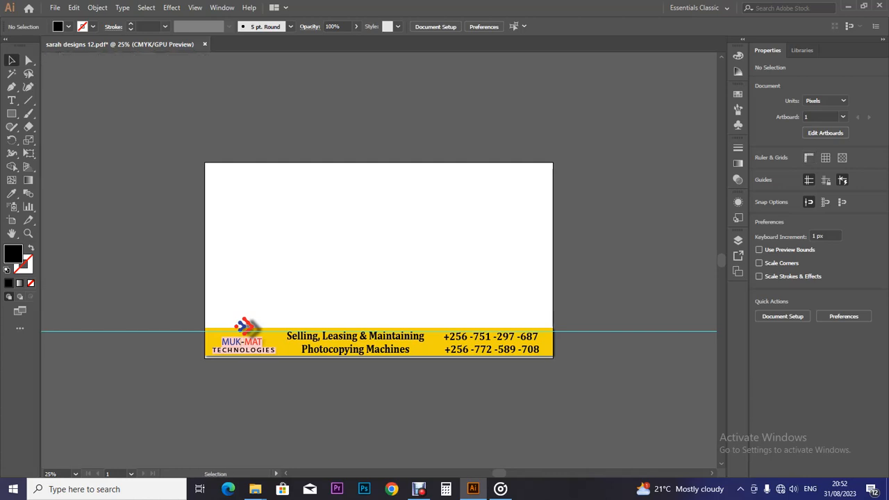
pyautogui.press('ctrl')
pyautogui.hotkey('ctrl', 'r')
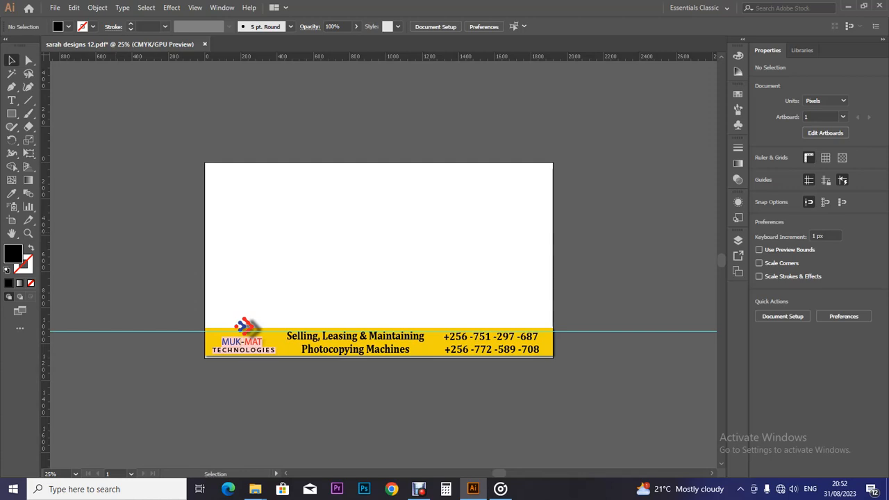
pyautogui.press('ctrl')
pyautogui.hotkey('ctrl', 'r')
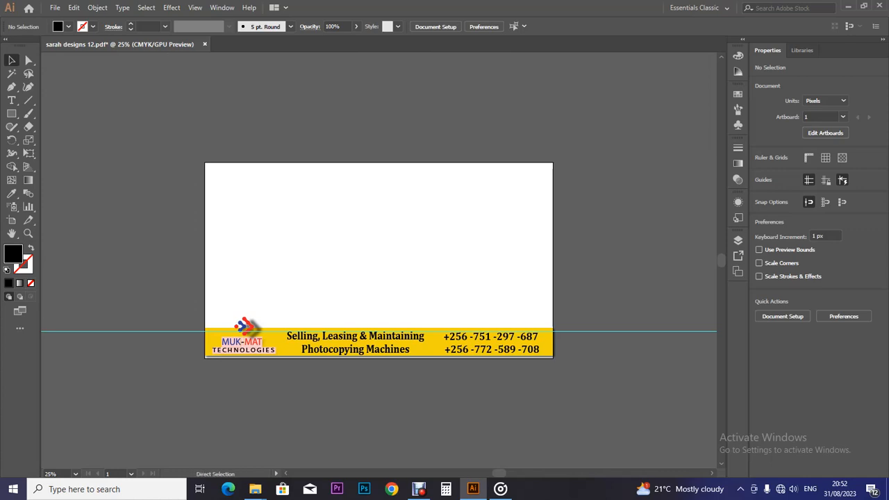
pyautogui.hotkey('ctrl', 'r')
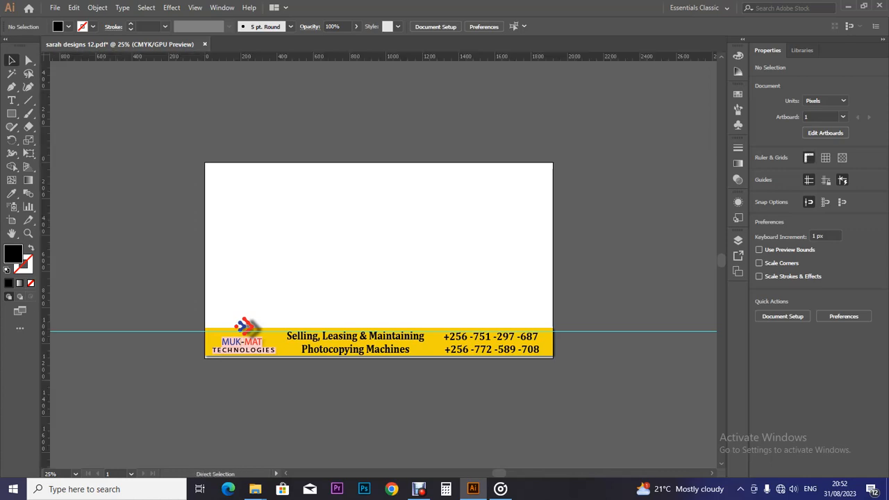
pyautogui.hotkey('ctrl', 'r')
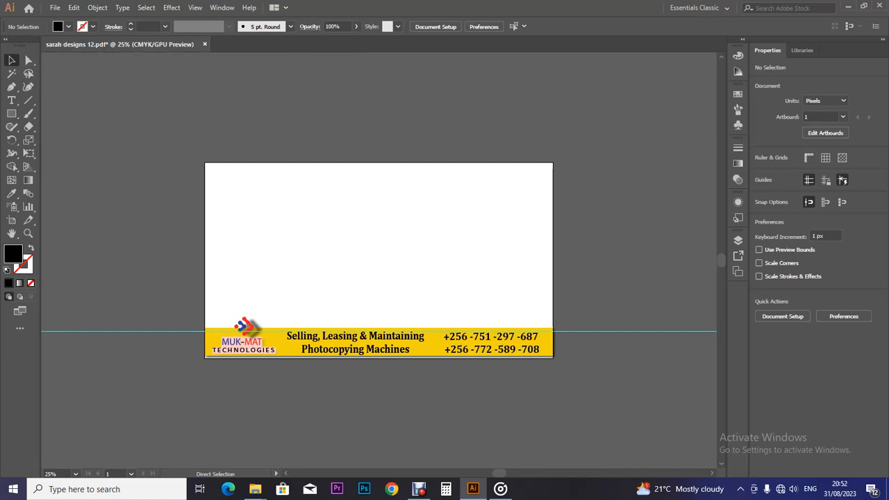
pyautogui.hotkey('ctrl', 'r')
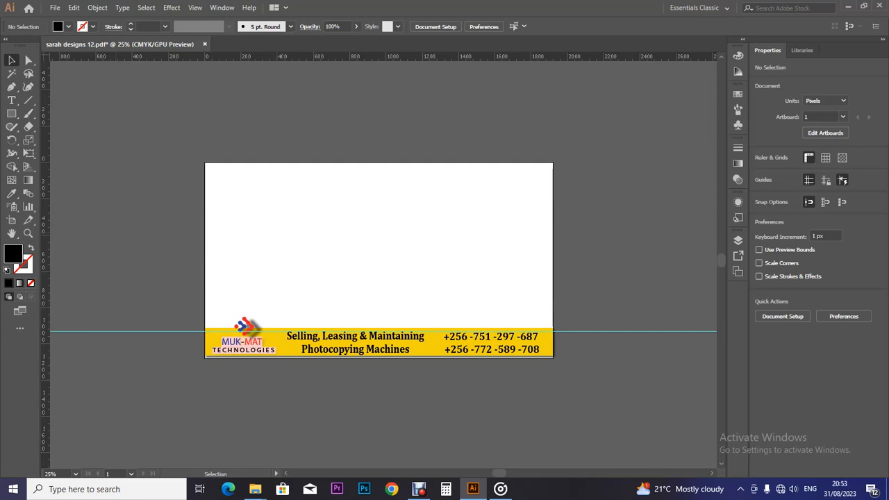
# - Add a horizontal guide at about Y 1050 px and vertical guides at about X 452 and X 1313 px around the banner text
pyautogui.moveTo(378, 56); pyautogui.dragTo(378, 353)
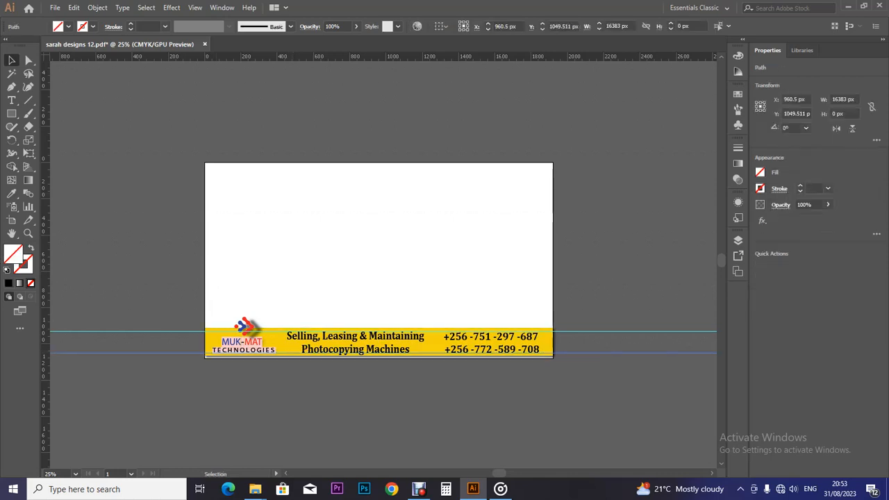
pyautogui.moveTo(45, 244); pyautogui.dragTo(286, 244)
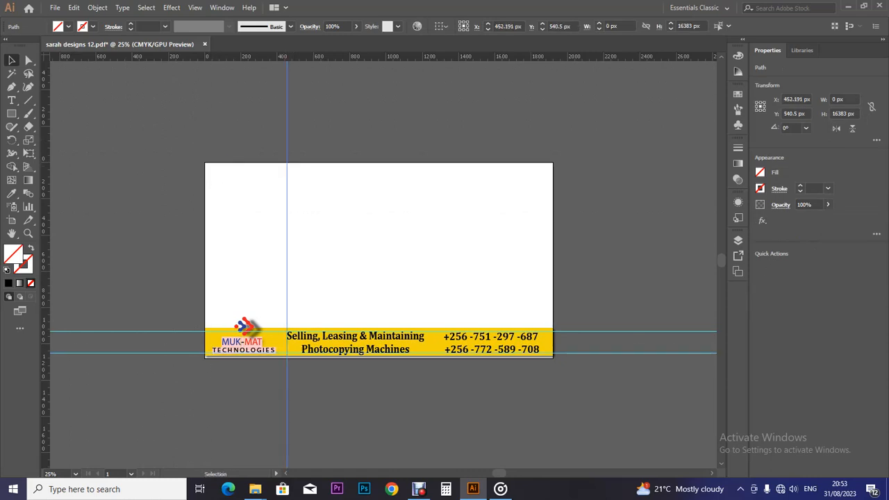
pyautogui.moveTo(45, 245); pyautogui.dragTo(443, 244)
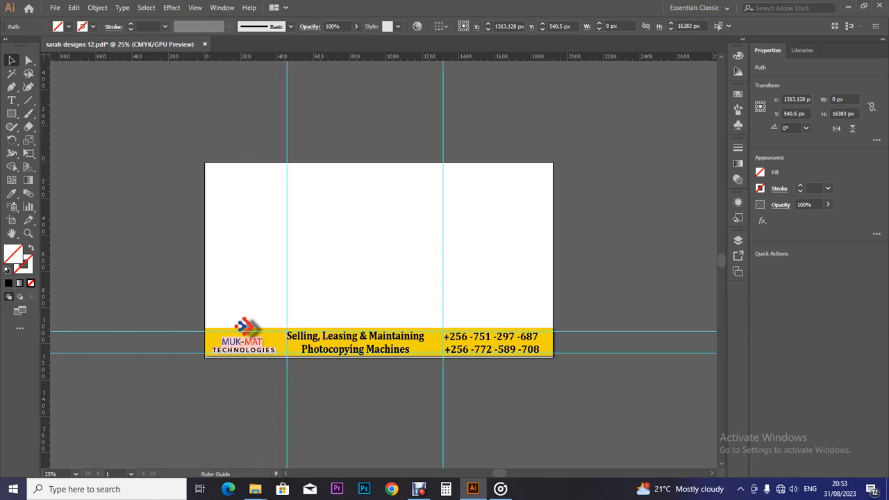
# - Find the rulers option among the view commands and hide the rulers
pyautogui.click(222, 7)
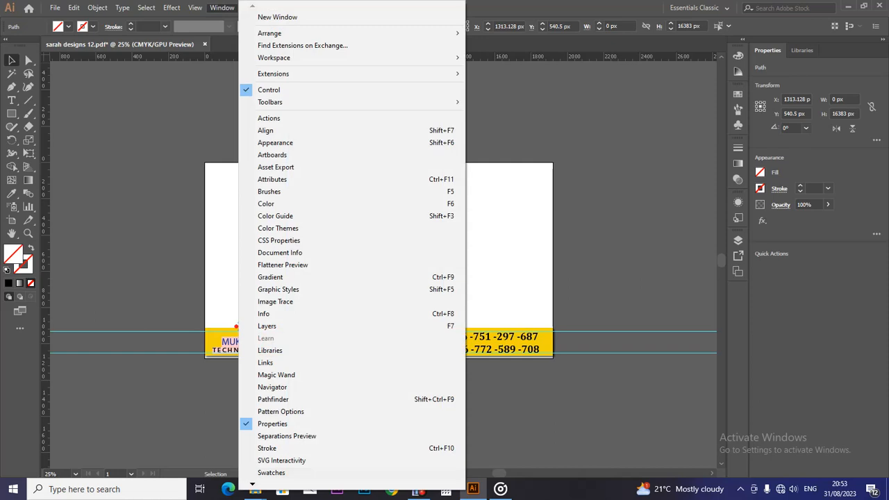
pyautogui.click(221, 7)
pyautogui.click(97, 7)
pyautogui.click(97, 7)
pyautogui.click(146, 7)
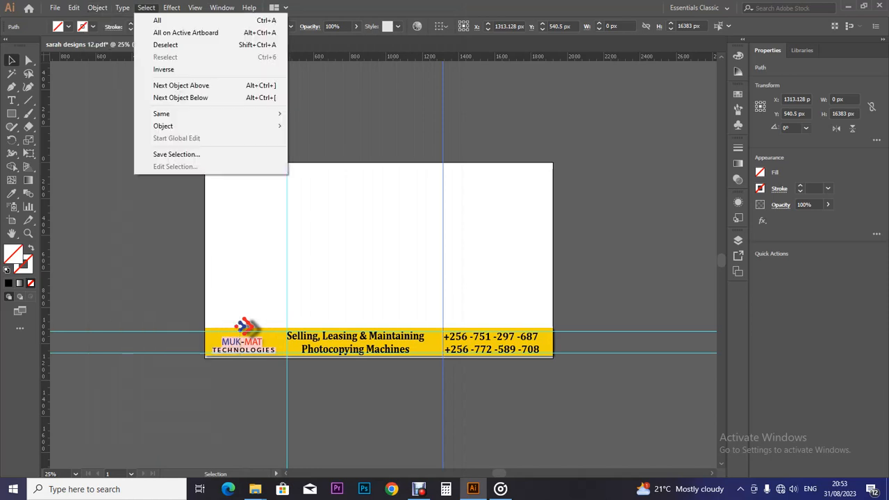
pyautogui.moveTo(195, 7)
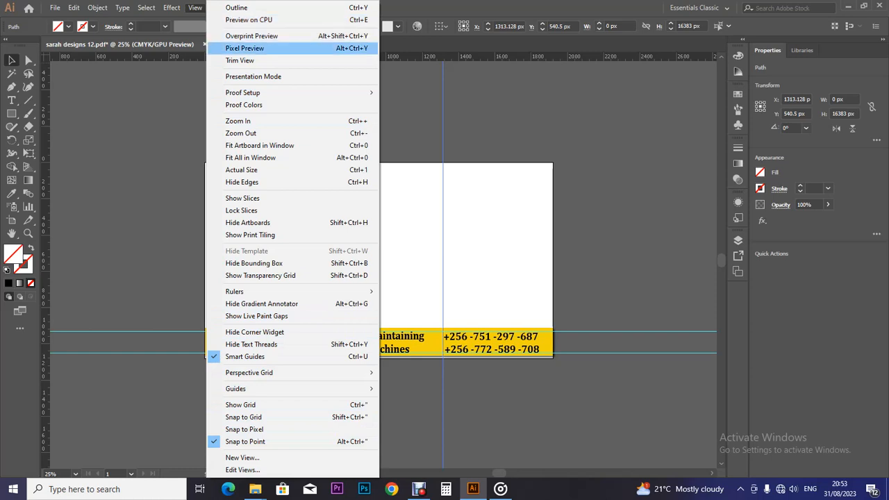
pyautogui.moveTo(250, 292)
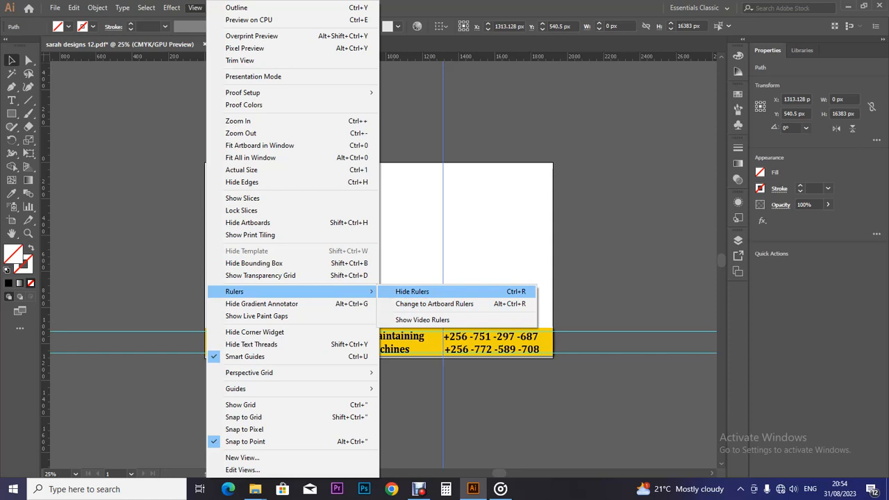
pyautogui.click(442, 292)
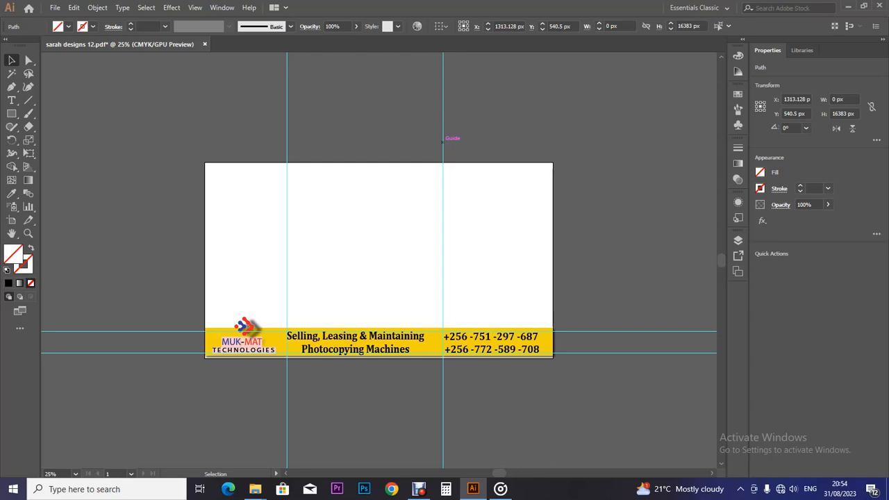
# - Delete the two vertical guides and the two horizontal guides crossing the banner
pyautogui.press('Delete')
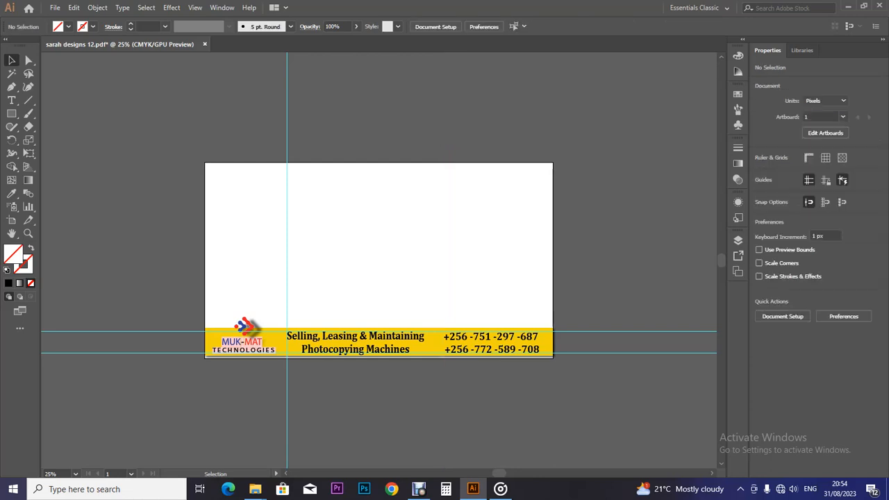
pyautogui.click(286, 109)
pyautogui.press('Delete')
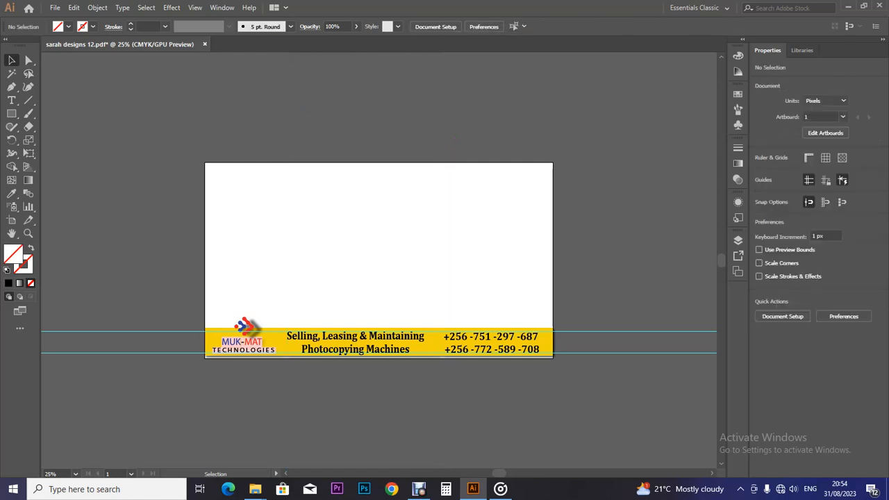
pyautogui.click(194, 331)
pyautogui.press('Delete')
pyautogui.click(187, 351)
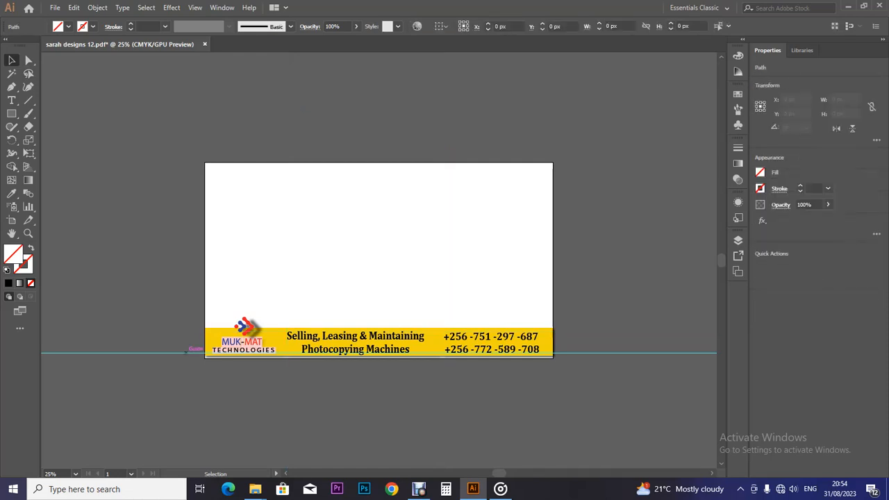
pyautogui.press('Delete')
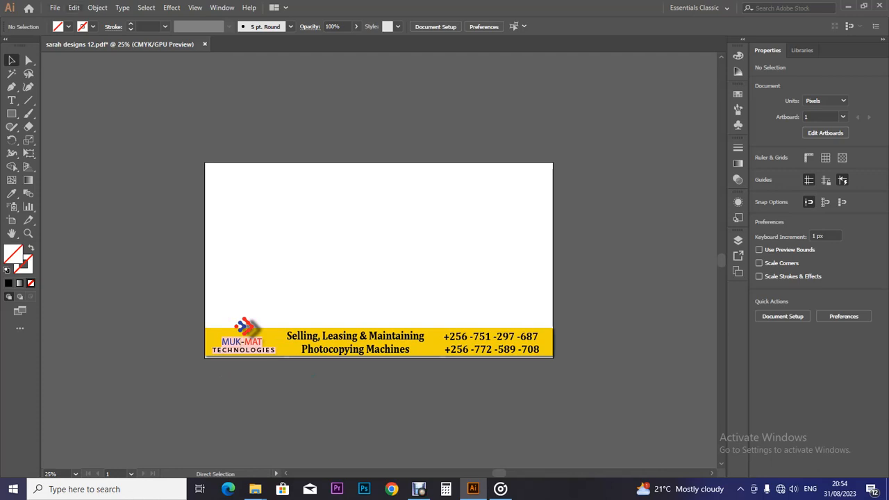
# - Undo the deletion of all four guides one by one
pyautogui.click(73, 7)
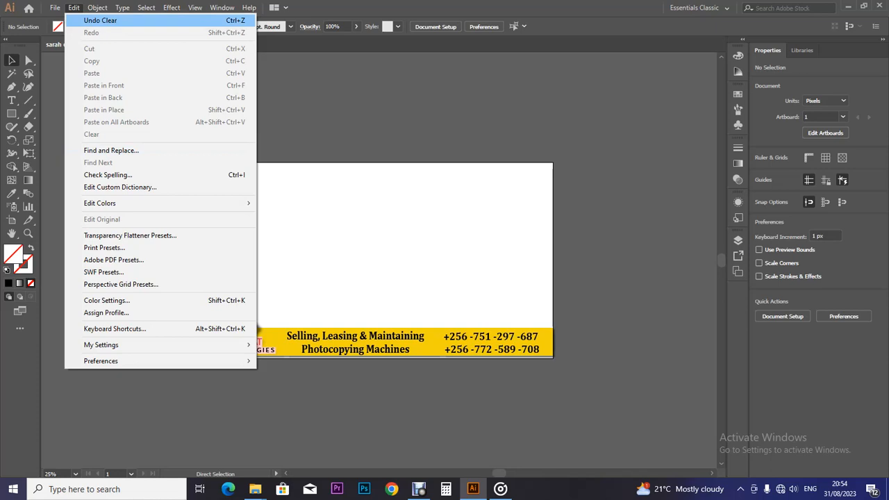
pyautogui.click(100, 20)
pyautogui.click(73, 8)
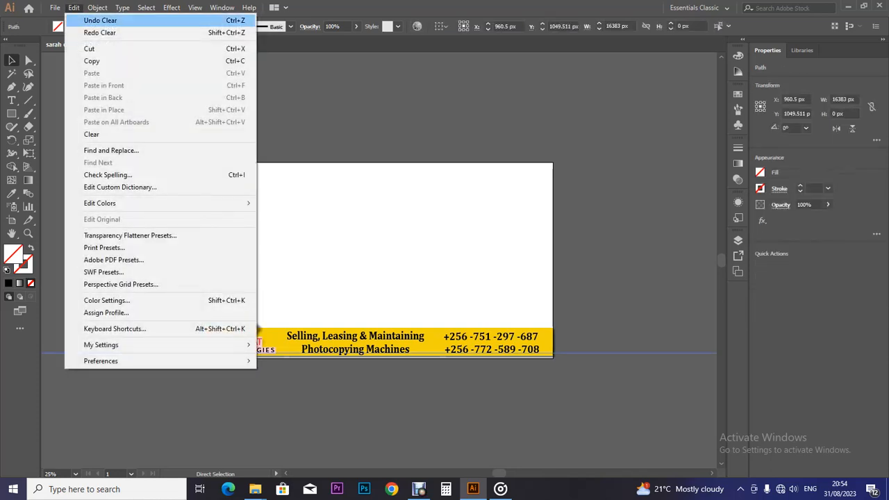
pyautogui.click(100, 20)
pyautogui.click(72, 7)
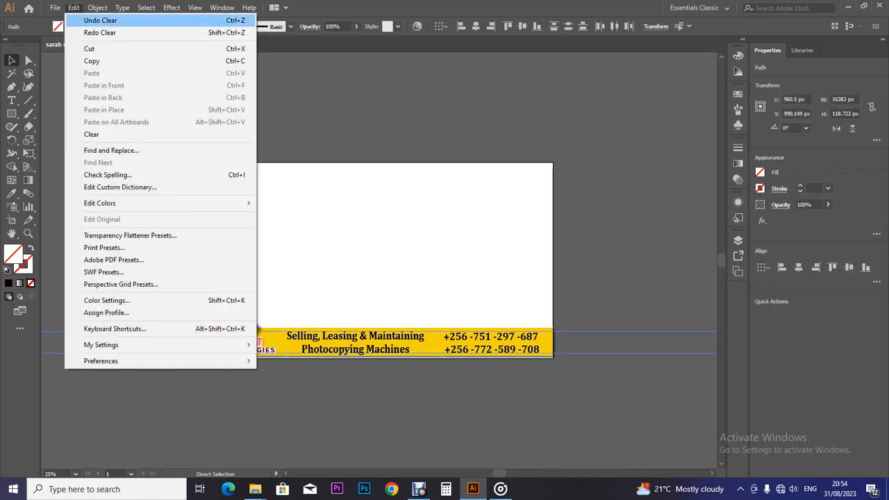
pyautogui.click(100, 20)
pyautogui.click(73, 8)
pyautogui.click(100, 20)
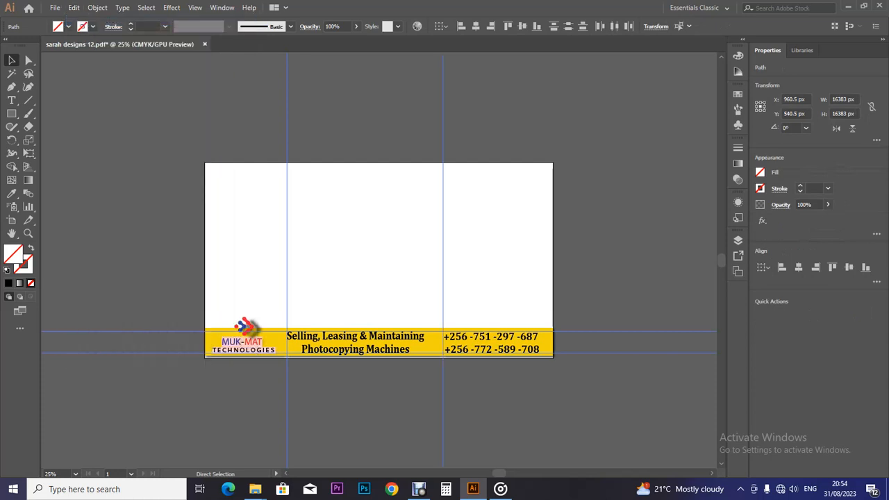
# - Undo the placement of the two vertical guides and the lower horizontal guide
pyautogui.click(73, 7)
pyautogui.click(104, 20)
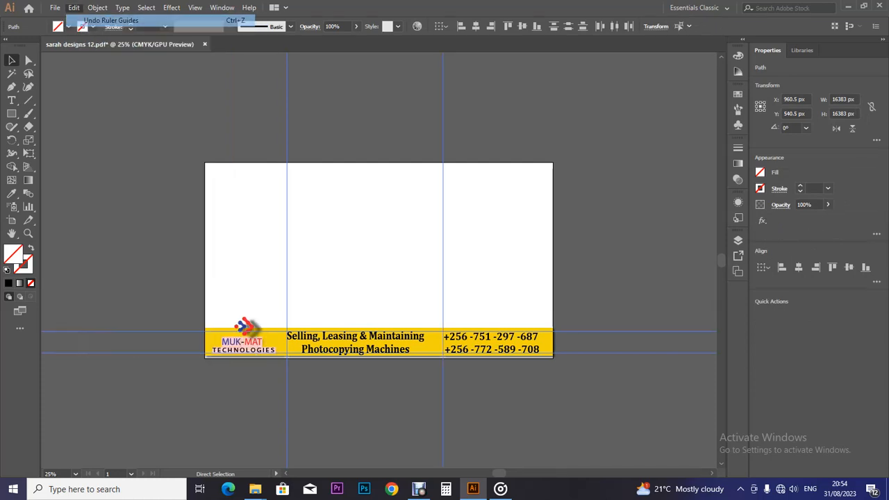
pyautogui.click(73, 7)
pyautogui.click(104, 20)
pyautogui.click(73, 8)
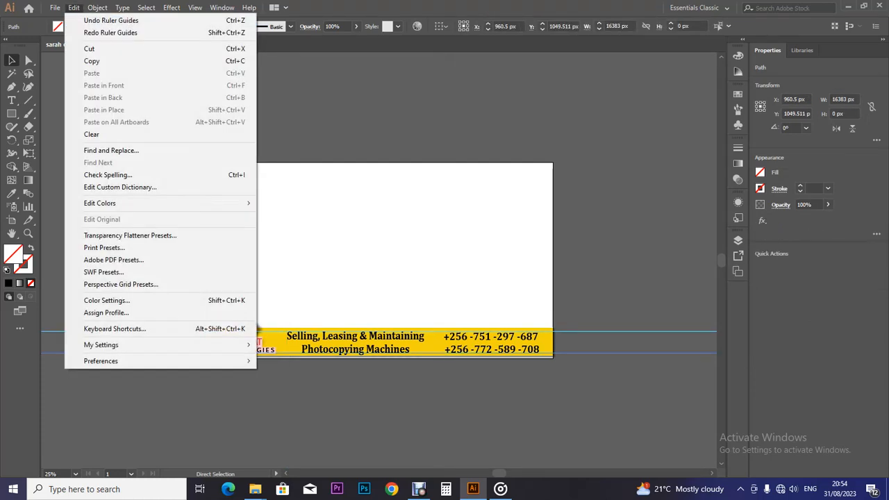
pyautogui.click(104, 20)
# - Undo the deletion of the "+25" text and the two-line slogan above the banner
pyautogui.click(73, 7)
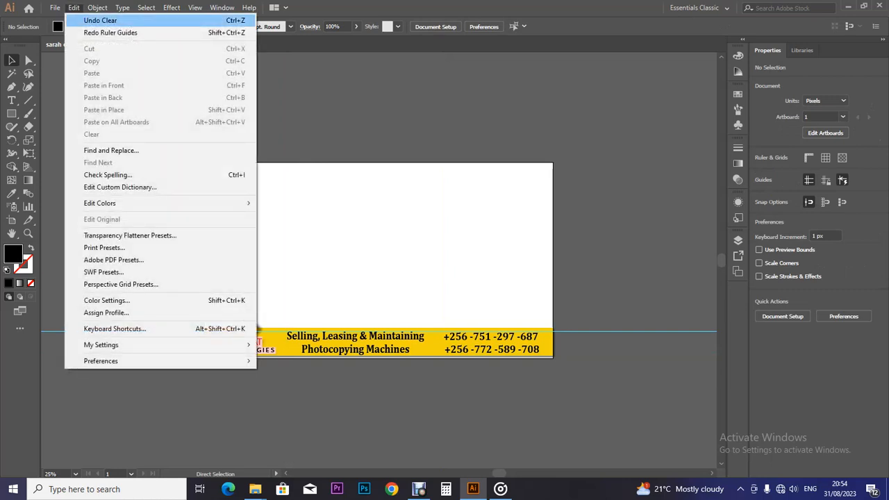
pyautogui.click(104, 17)
pyautogui.click(73, 8)
pyautogui.click(104, 20)
pyautogui.click(73, 7)
pyautogui.click(105, 20)
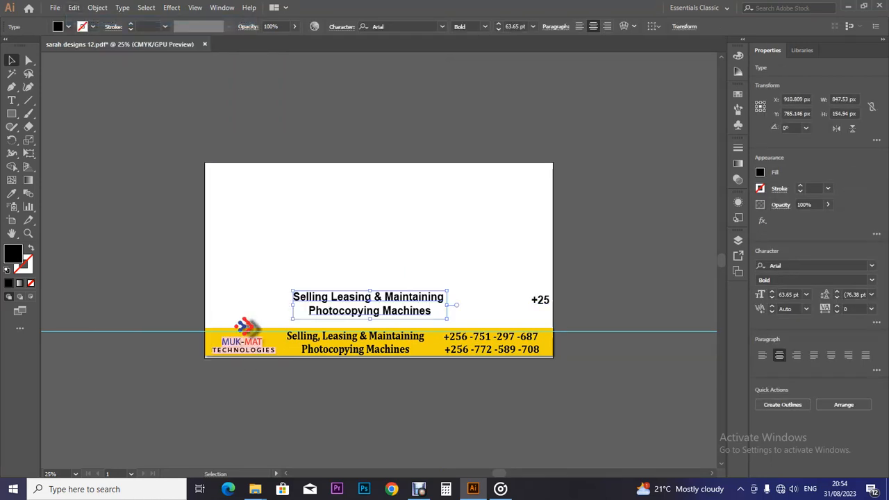
# - Delete the leftover "+25" text above the banner
pyautogui.click(540, 300)
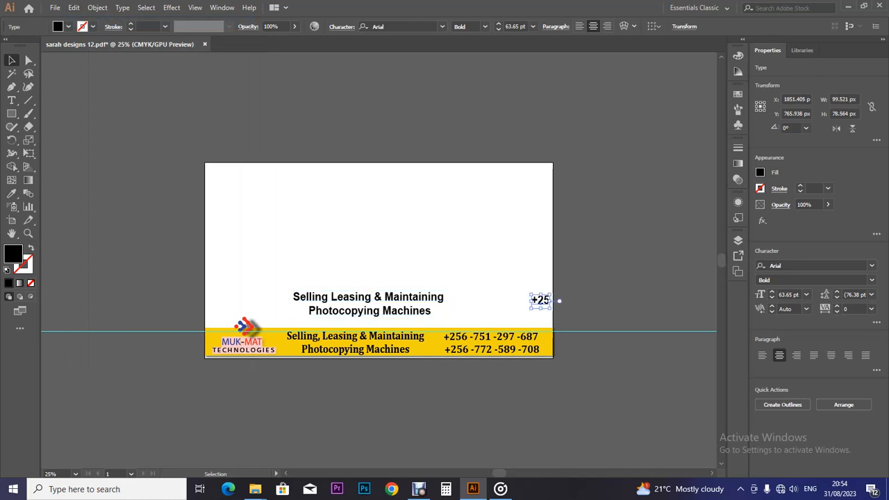
pyautogui.press('Delete')
pyautogui.click(369, 304)
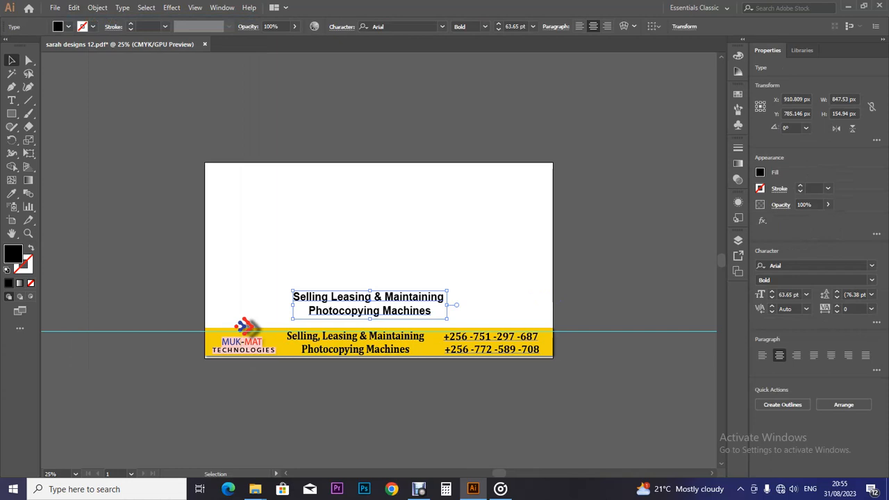
pyautogui.click(379, 338)
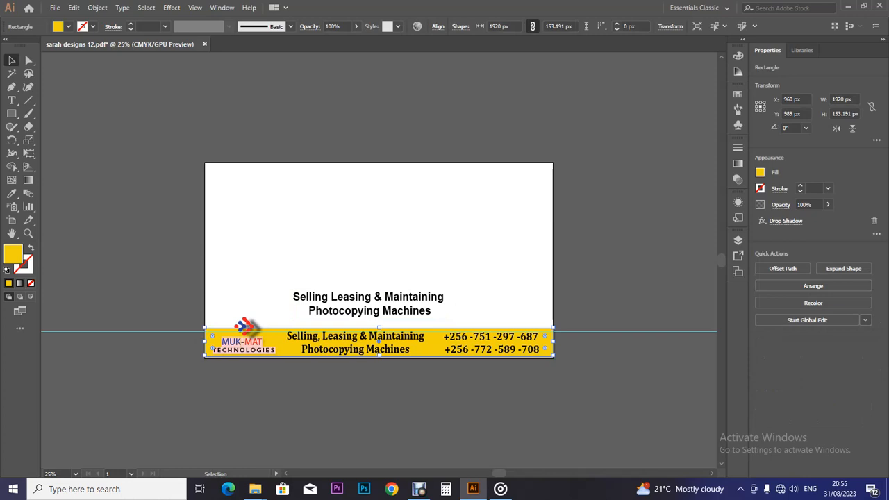
# - Create a new 1920 x 1080 px landscape document in RGB Color mode with 300 ppi raster effects
pyautogui.hotkey('alt', 'f')
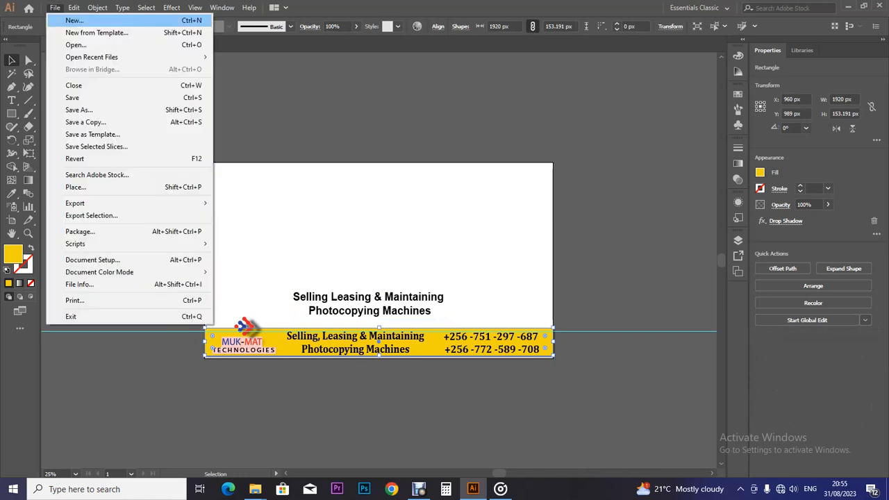
pyautogui.press('Escape')
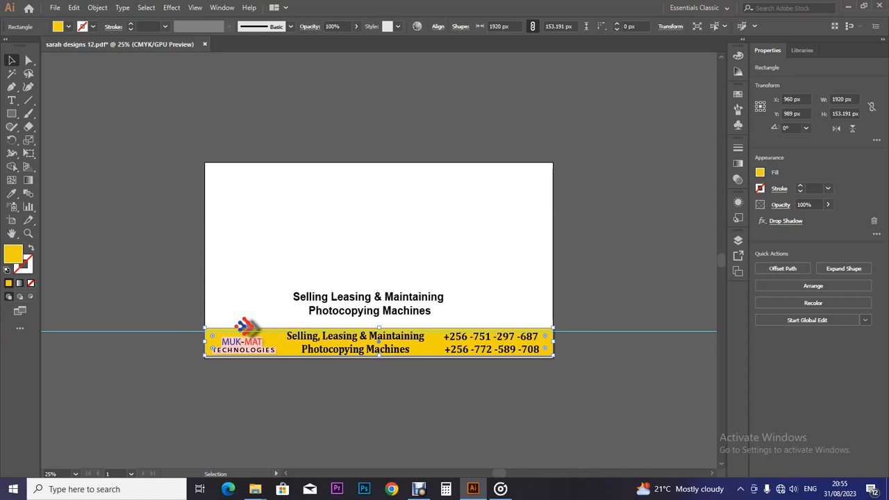
pyautogui.hotkey('ctrl', 'n')
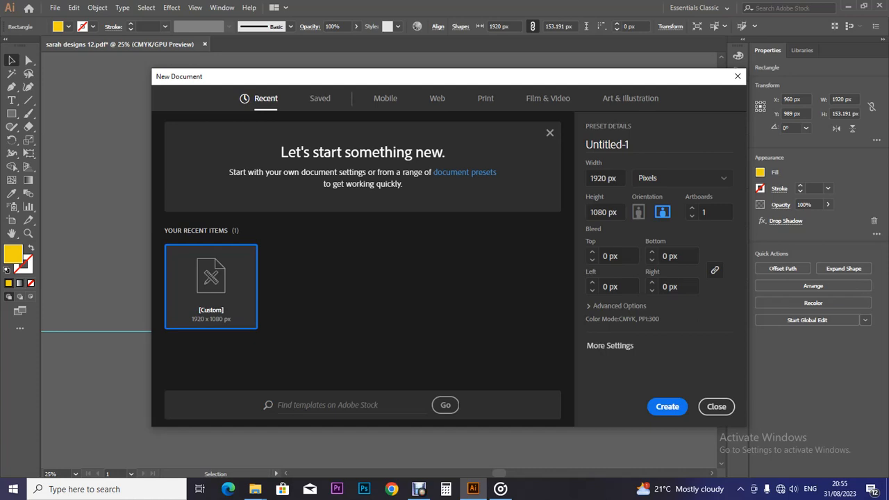
pyautogui.click(618, 305)
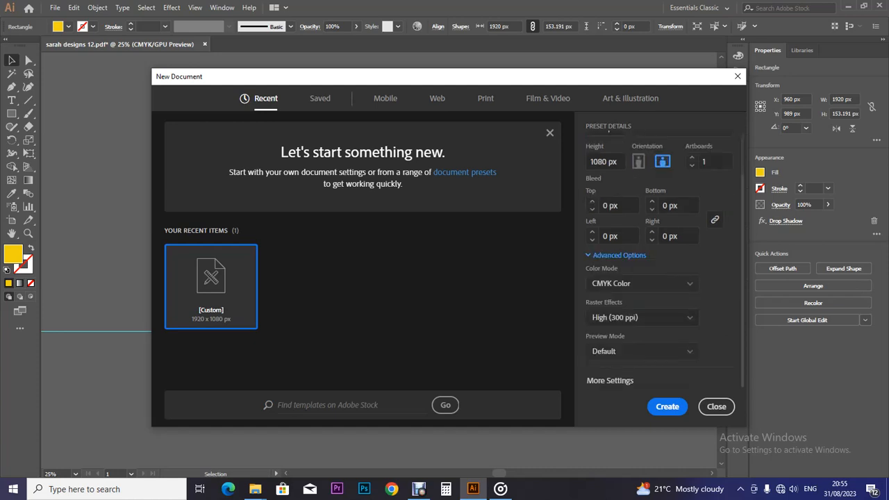
pyautogui.click(641, 317)
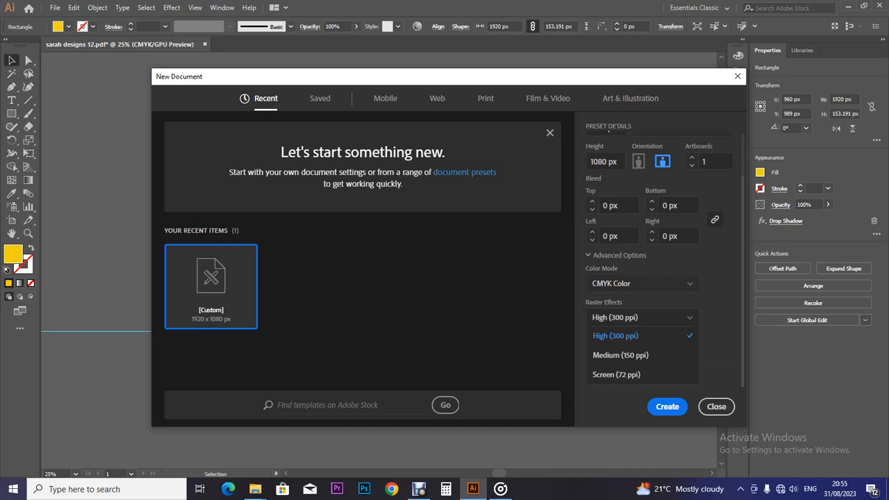
pyautogui.press('Escape')
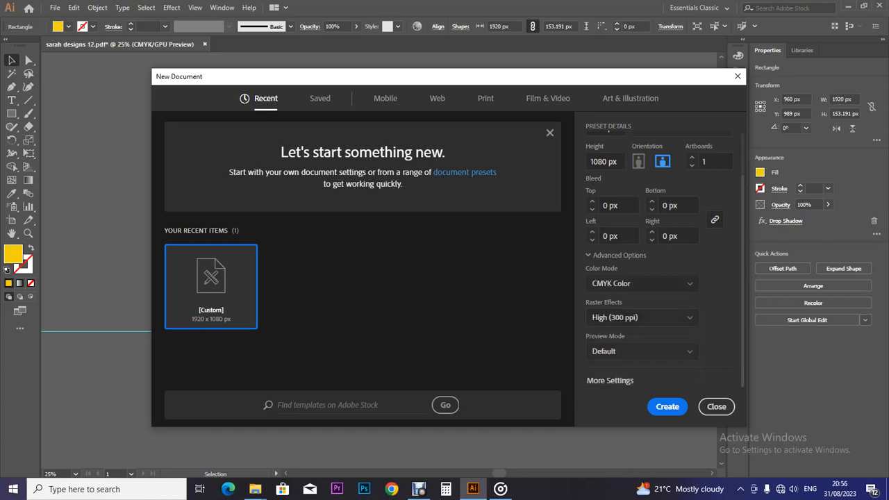
pyautogui.click(642, 283)
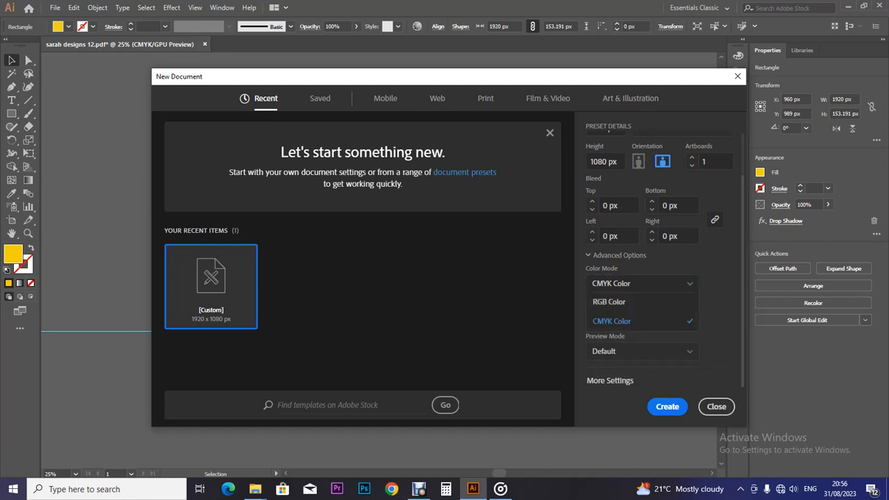
pyautogui.click(608, 301)
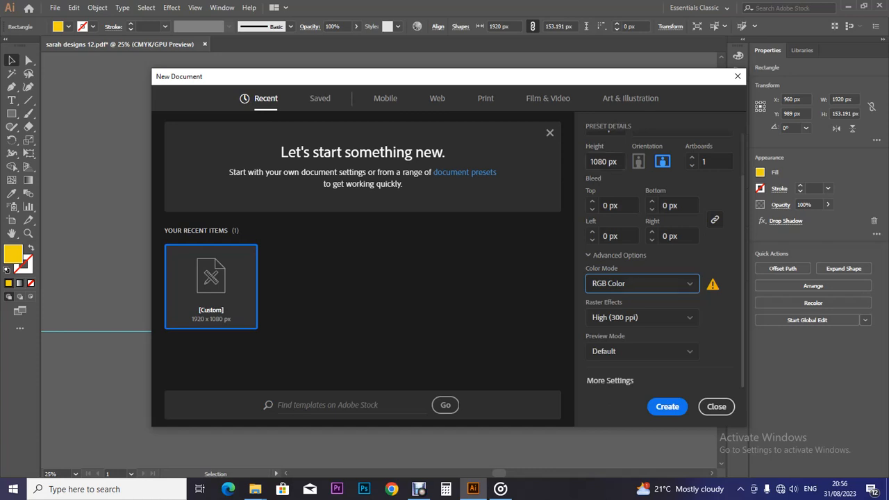
pyautogui.scroll(2, 660, 261)
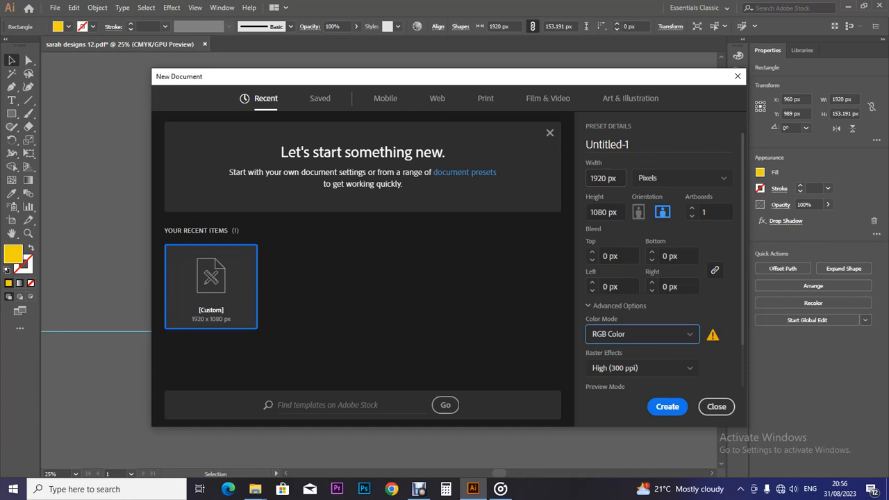
pyautogui.click(666, 406)
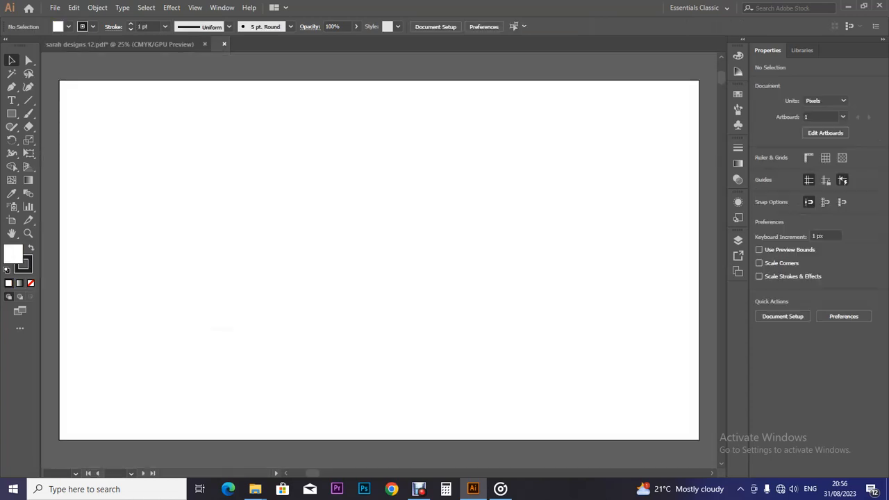
pyautogui.hotkey('ctrl', '-')
pyautogui.hotkey('ctrl', '-')
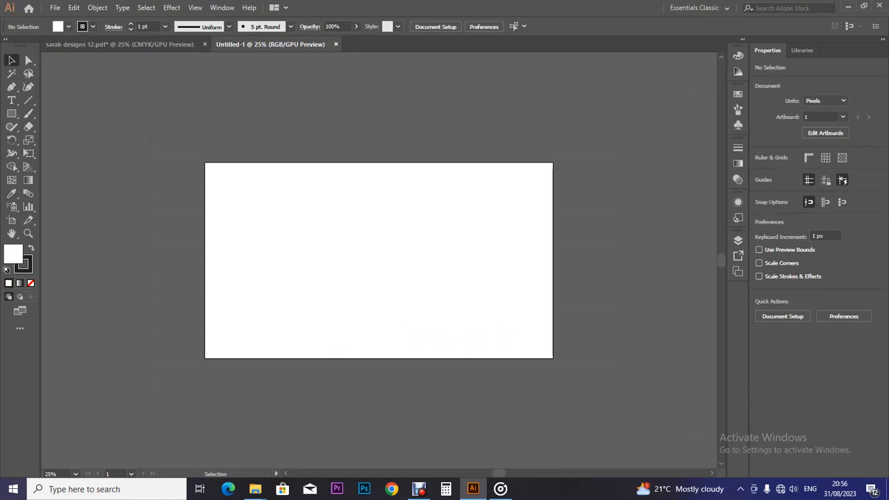
# - Draw a rectangle across the full artboard width near its bottom edge, 1920 px wide and about 184 px high
pyautogui.hotkey('ctrl', 'Tab')
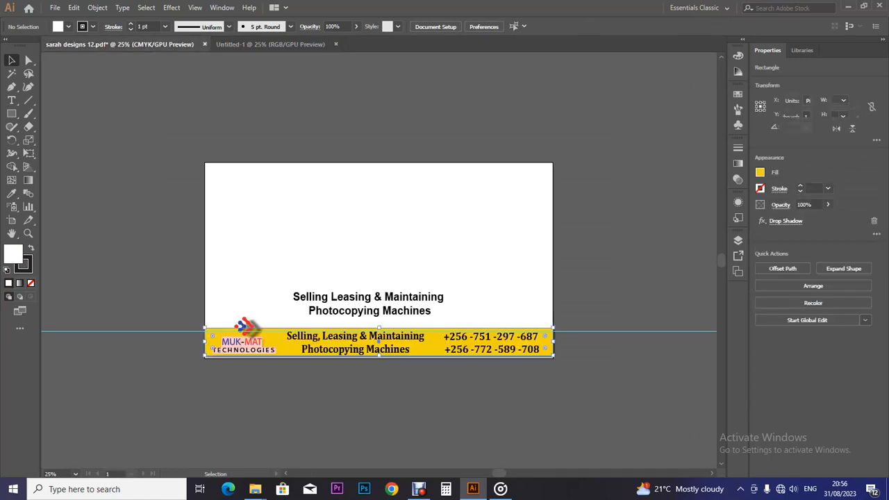
pyautogui.hotkey('ctrl', 'Tab')
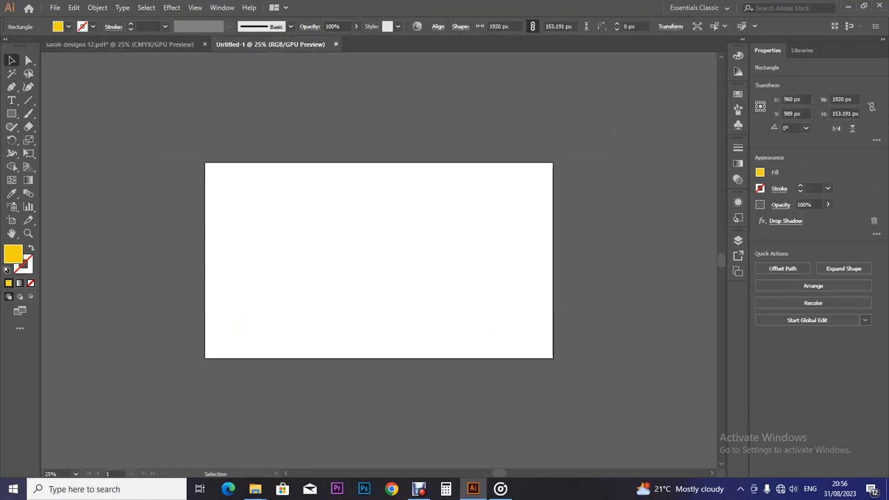
pyautogui.click(12, 113)
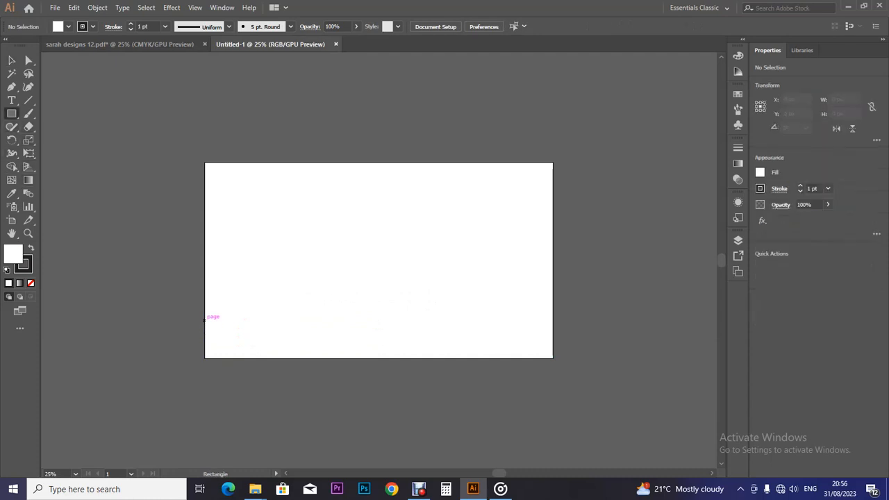
pyautogui.moveTo(205, 318); pyautogui.dragTo(554, 351)
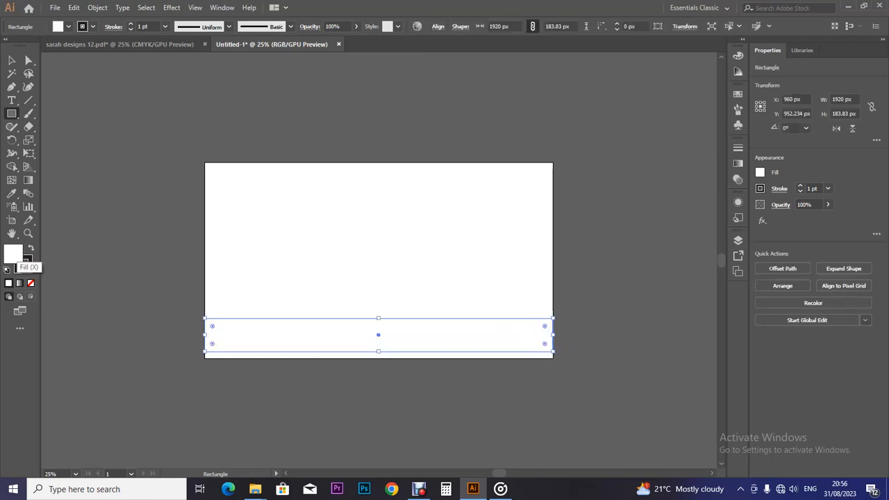
pyautogui.click(23, 264)
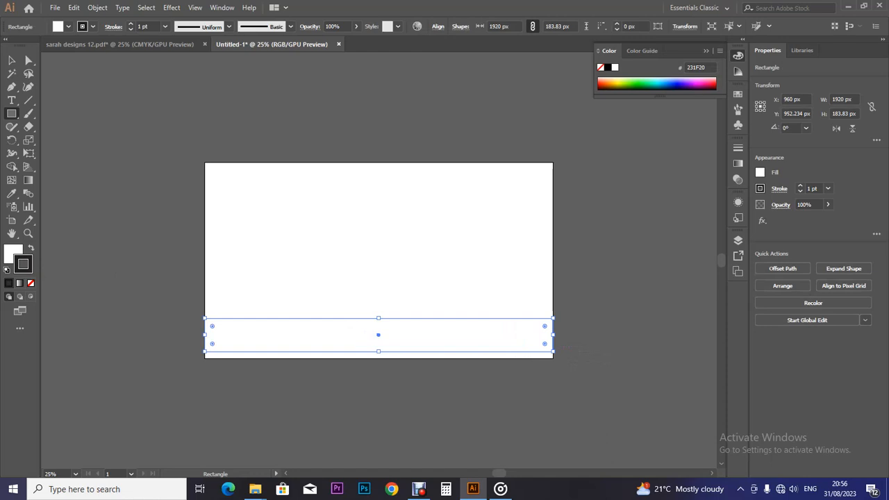
pyautogui.doubleClick(23, 264)
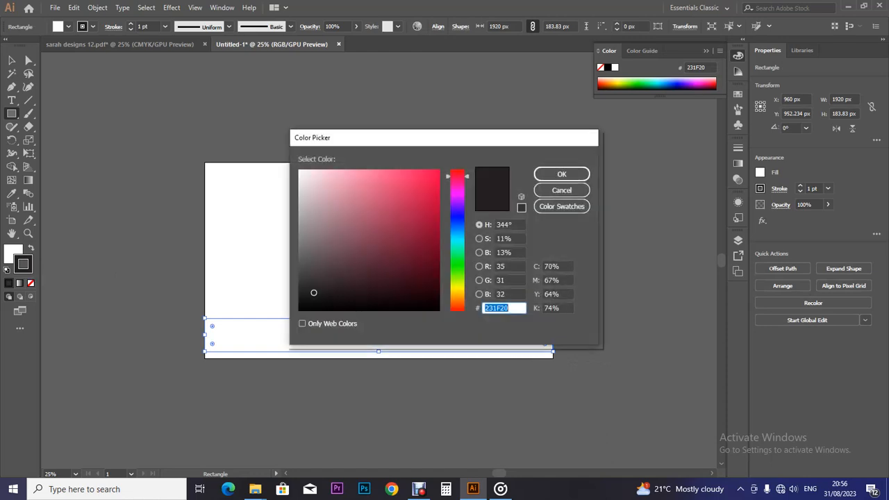
pyautogui.click(561, 190)
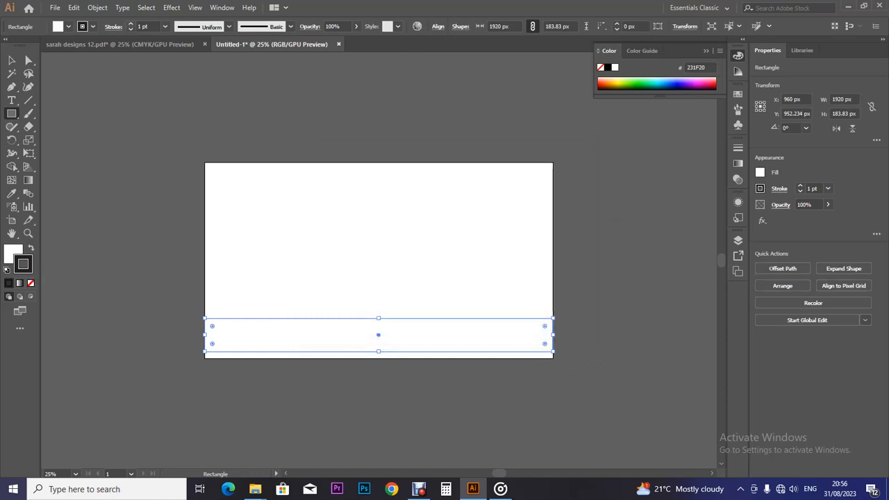
# - Remove the rectangle's stroke by setting it to None
pyautogui.click(165, 26)
pyautogui.click(164, 26)
pyautogui.click(131, 30)
pyautogui.click(93, 26)
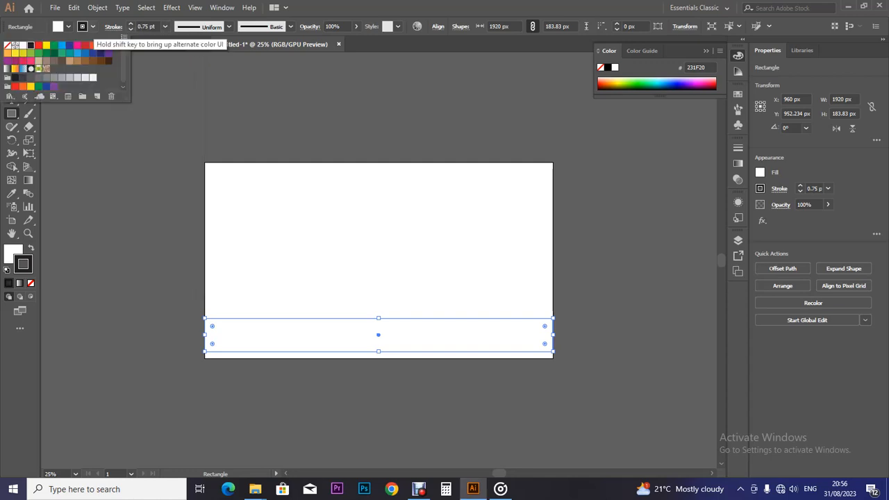
pyautogui.click(7, 45)
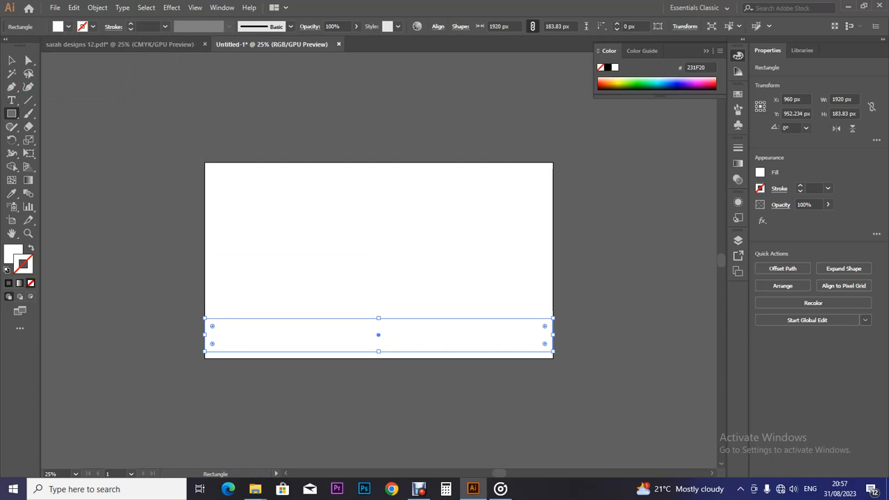
# - Fill the rectangle with yellow, using the hex colour FFEC00
pyautogui.press('x')
pyautogui.click(68, 26)
pyautogui.click(46, 45)
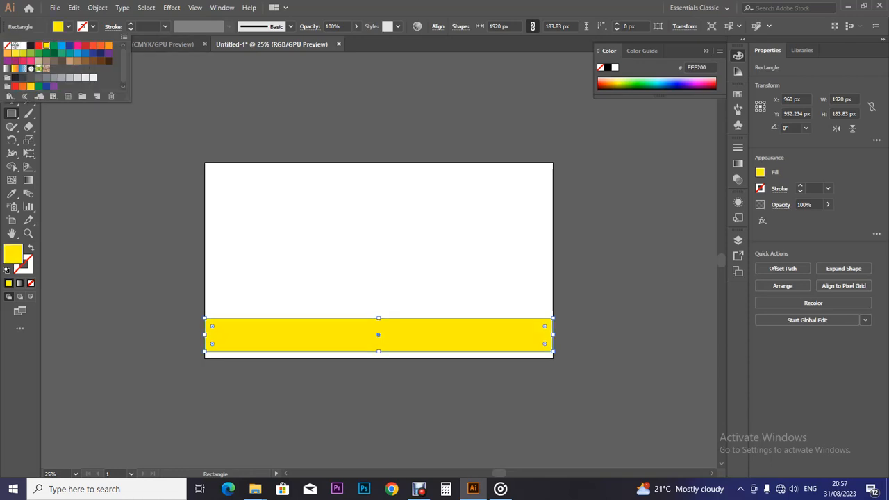
pyautogui.press('Escape')
pyautogui.doubleClick(14, 255)
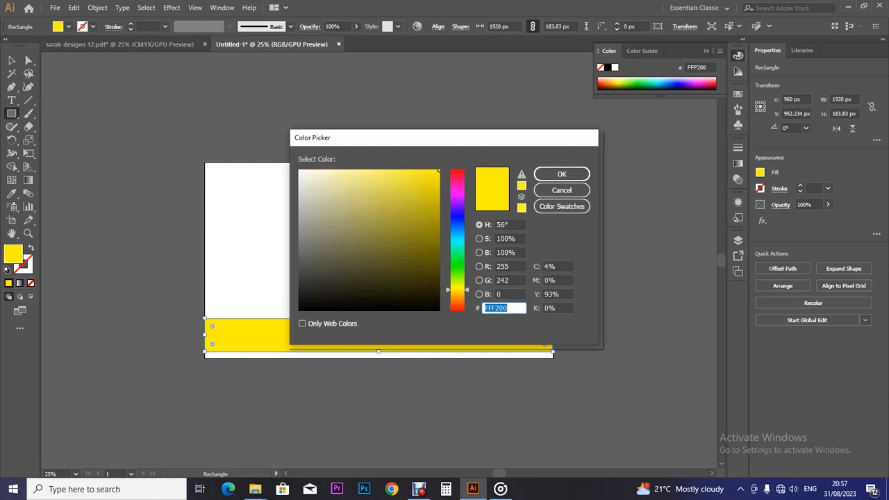
pyautogui.write('FFEC00')
pyautogui.press('Return')
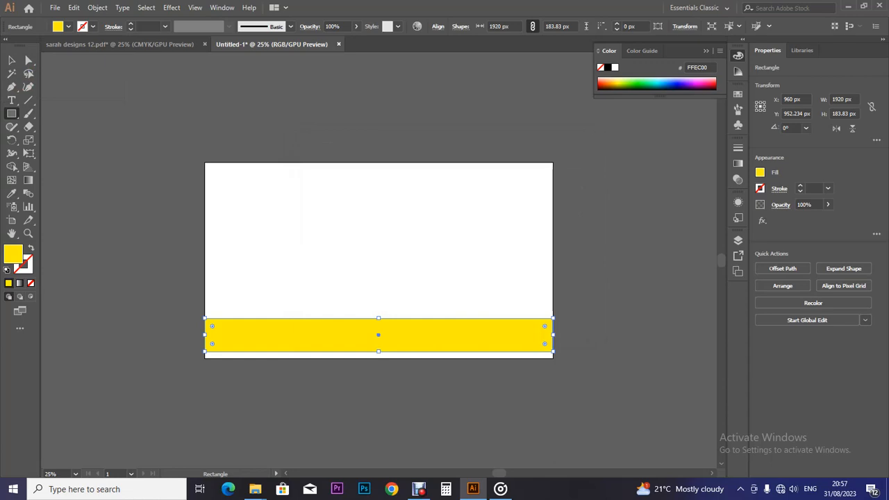
# - Copy the two-line Arial slogan from sarah designs 12.pdf into the new document and place it on the yellow rectangle
pyautogui.hotkey('ctrl', 'Tab')
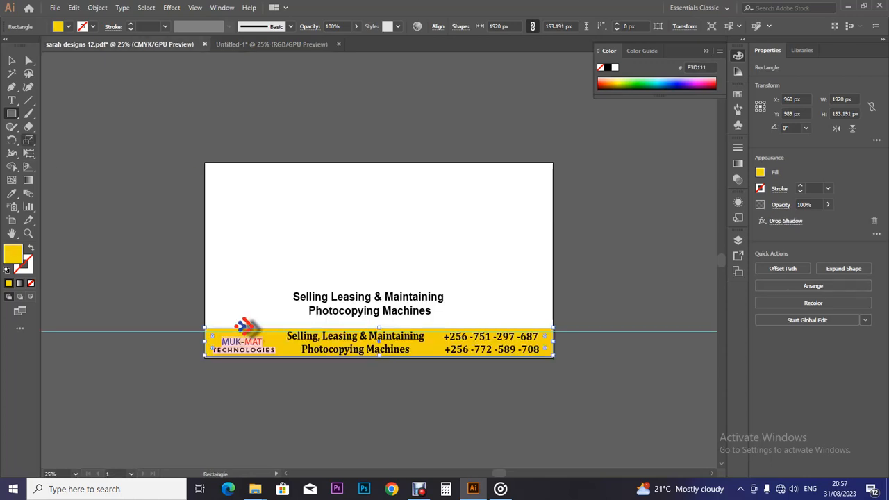
pyautogui.press('v')
pyautogui.moveTo(368, 296); pyautogui.dragTo(298, 251)
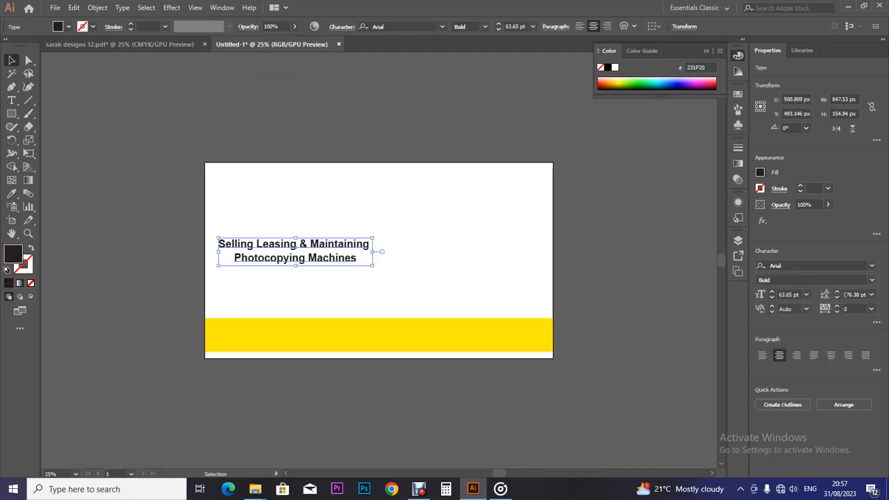
pyautogui.moveTo(330, 243); pyautogui.dragTo(400, 330)
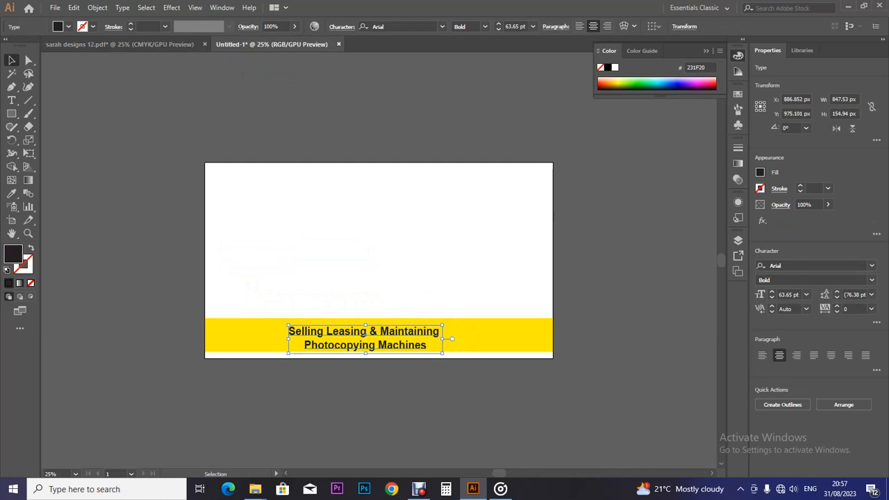
# - Apply a Drop Shadow to the yellow rectangle with Multiply mode, 100% opacity, 7 px X and Y offsets and 5 px blur
pyautogui.click(376, 334)
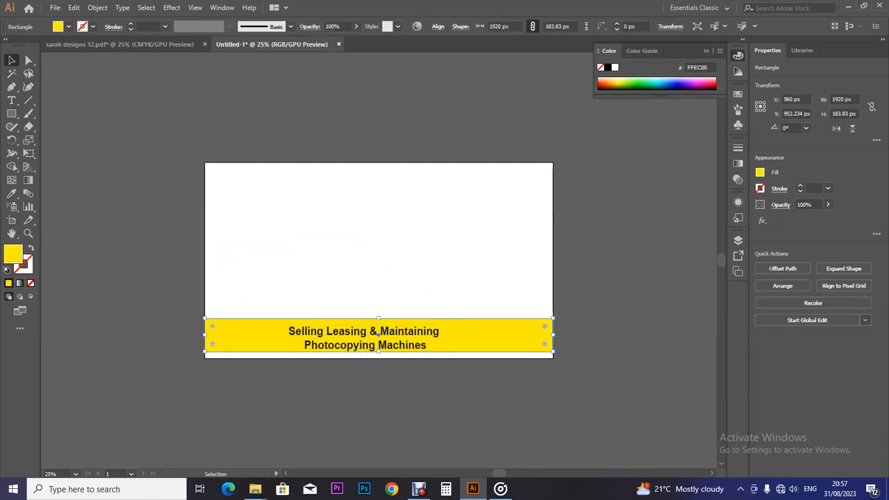
pyautogui.click(171, 7)
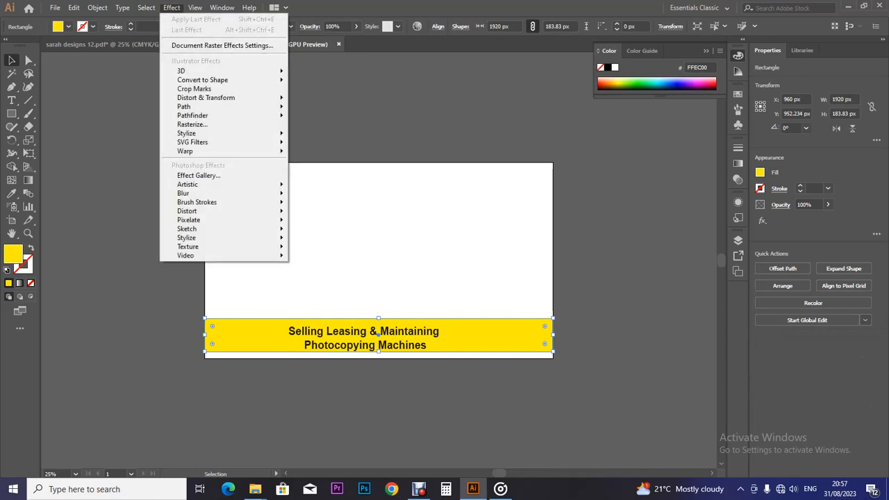
pyautogui.moveTo(186, 133)
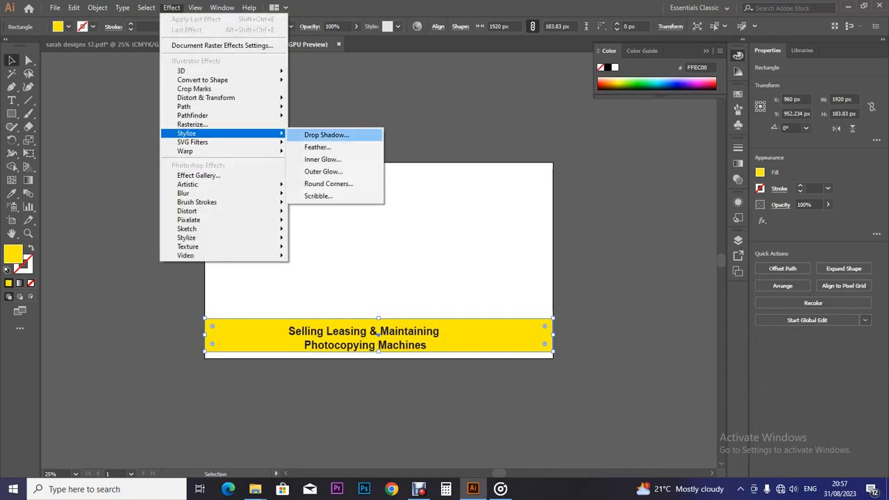
pyautogui.click(326, 135)
pyautogui.moveTo(404, 167); pyautogui.dragTo(468, 98)
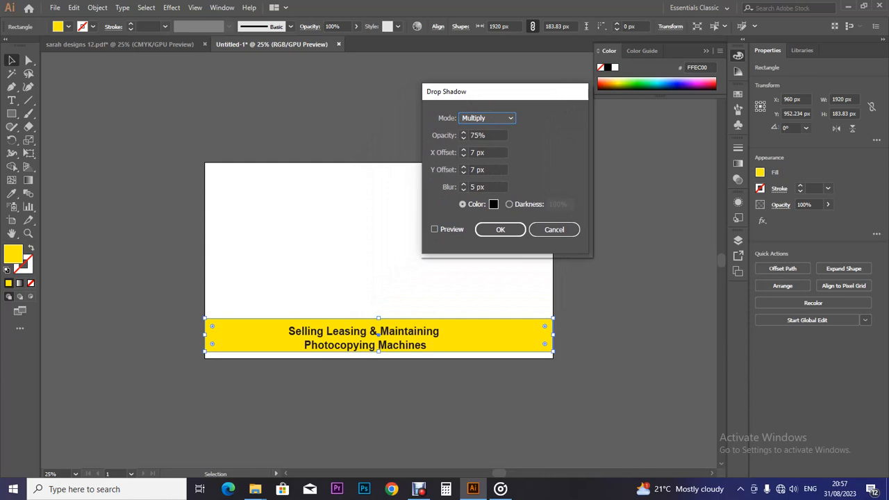
pyautogui.click(433, 229)
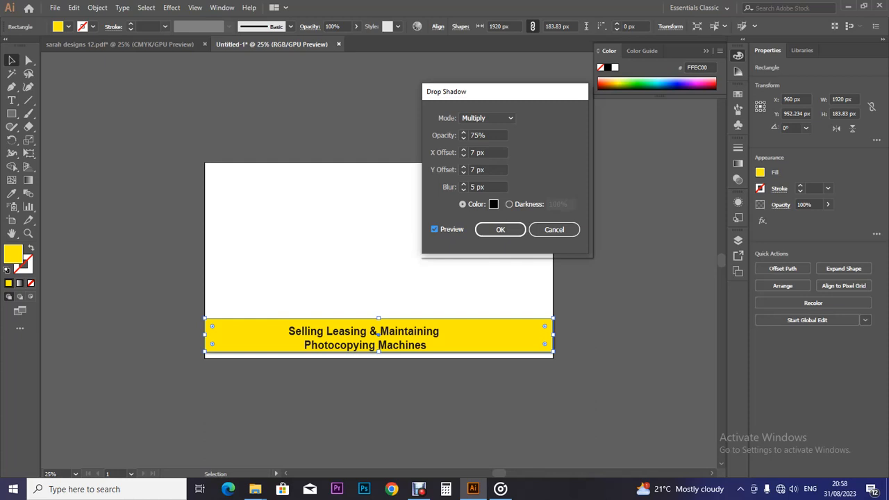
pyautogui.doubleClick(479, 135)
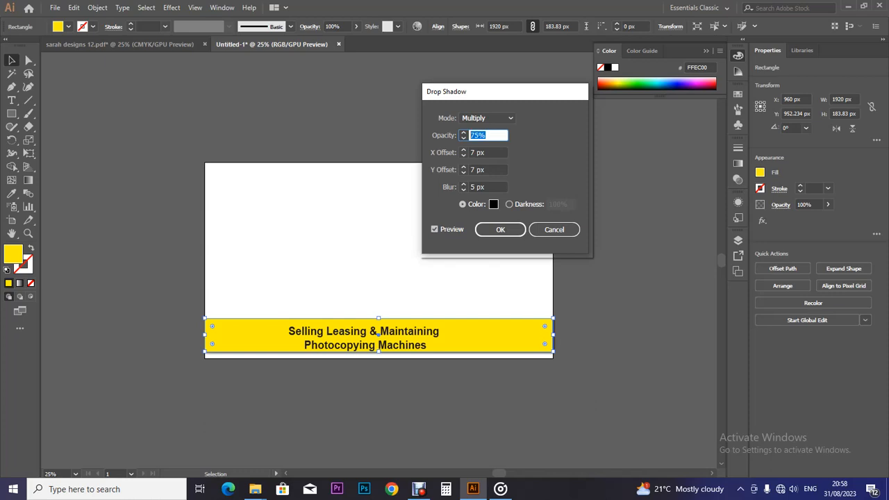
pyautogui.write('100')
pyautogui.press('Return')
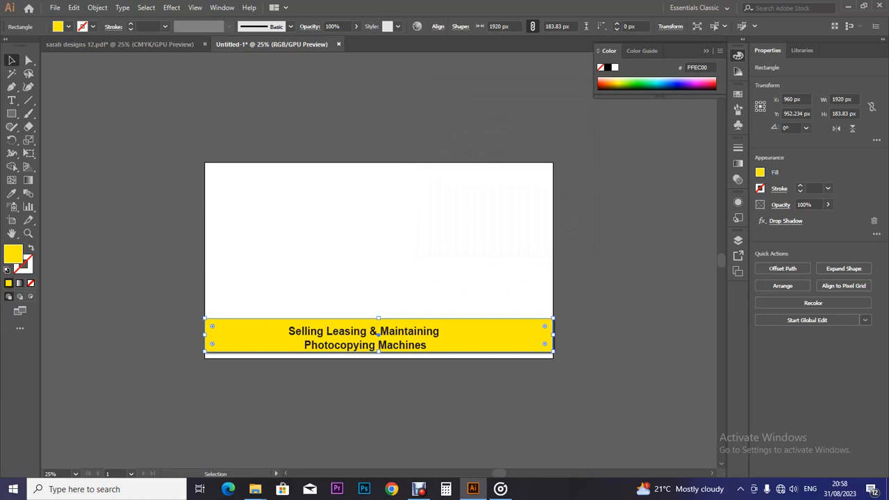
pyautogui.hotkey('ctrl', 'shift', 'a')
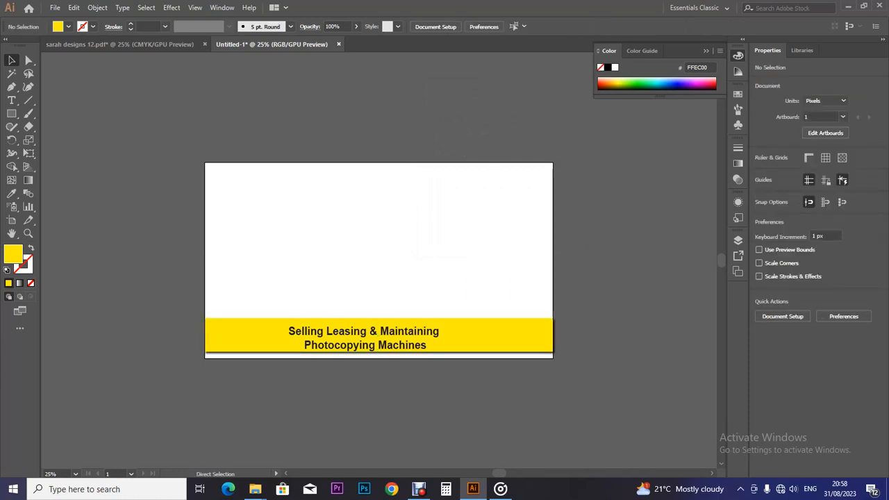
# - Reapply the last-used Drop Shadow effect to the yellow rectangle
pyautogui.click(500, 334)
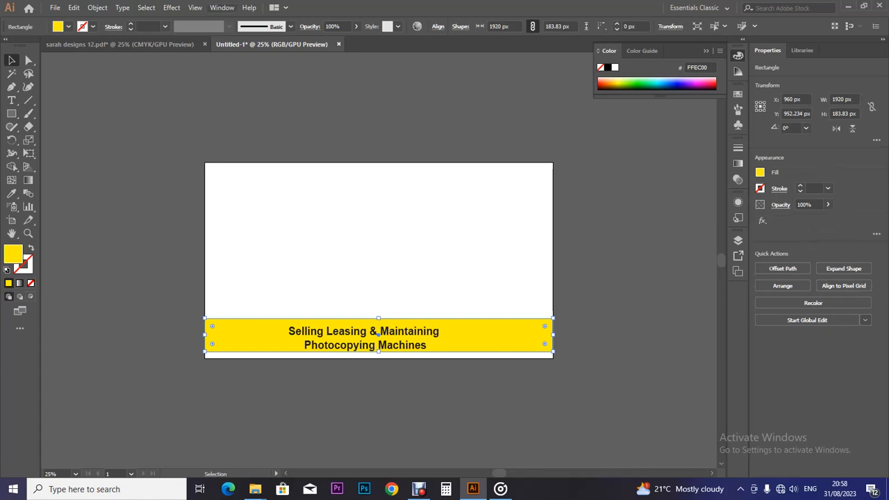
pyautogui.click(222, 8)
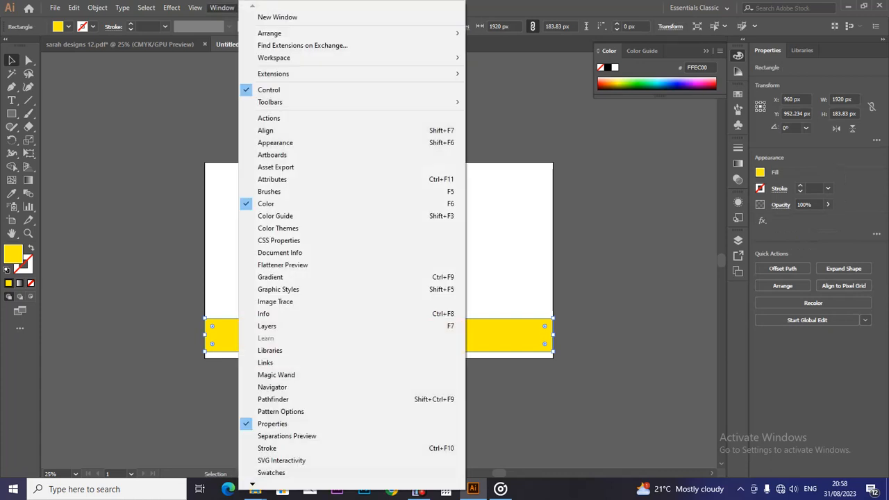
pyautogui.moveTo(172, 7)
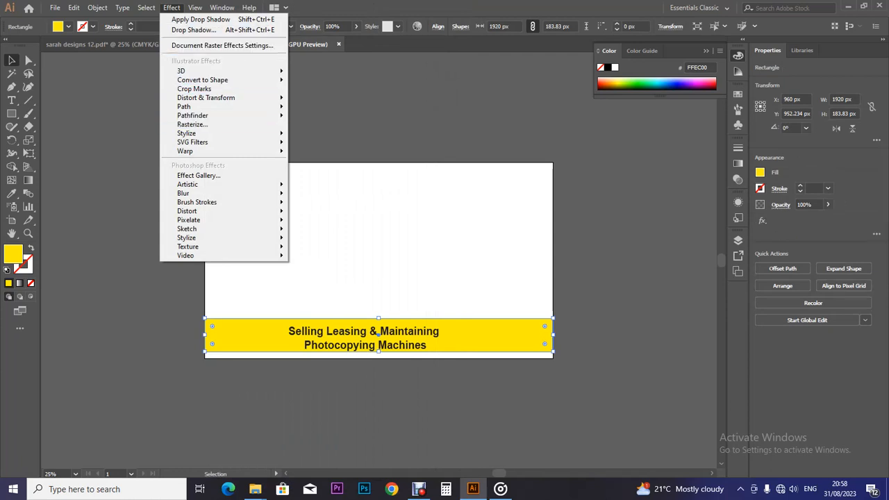
pyautogui.click(201, 20)
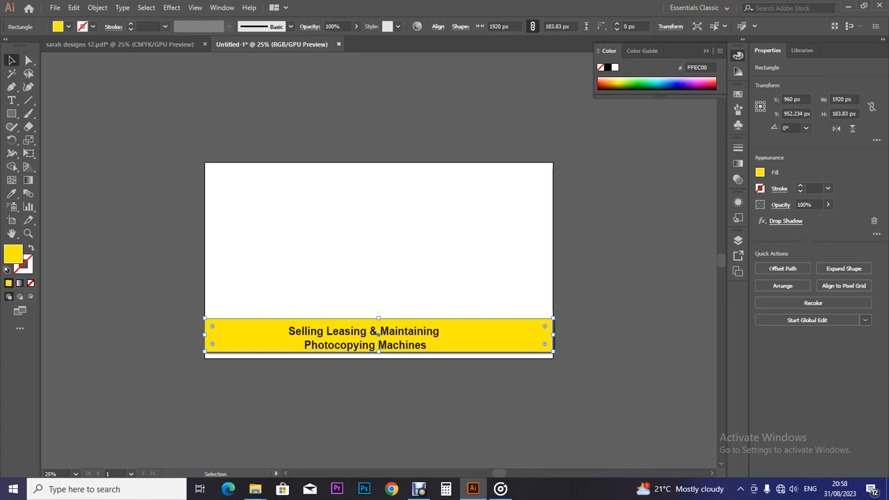
# - Reopen the yellow rectangle's Drop Shadow settings and set the shadow's opacity to 80%
pyautogui.click(785, 220)
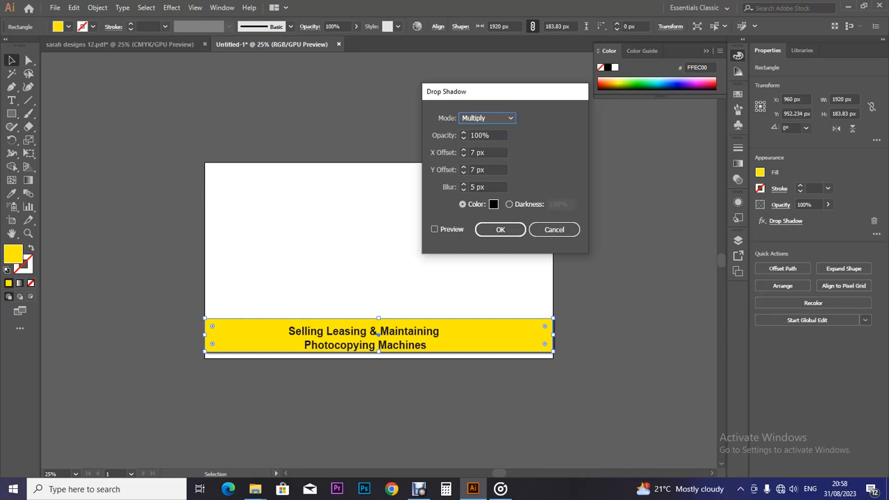
pyautogui.press('Tab')
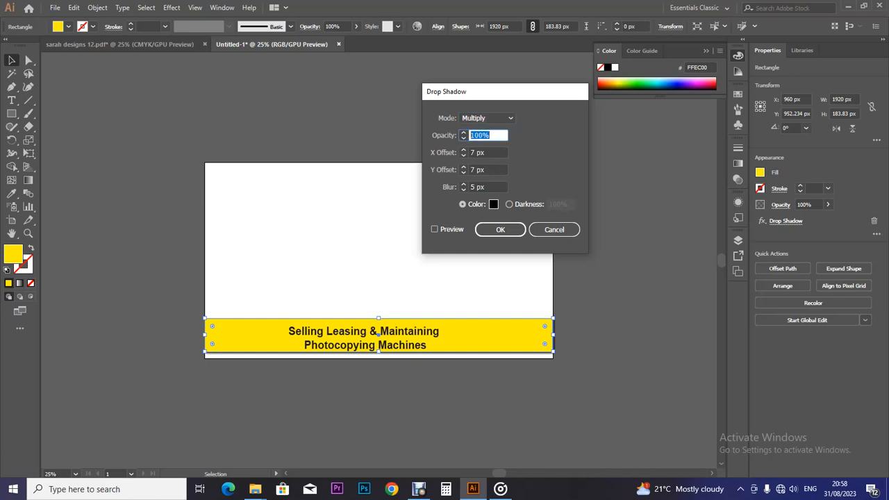
pyautogui.write('80')
# - Set the rectangle shadow's X offset to 19 px and Y offset to 35 px, and preview it
pyautogui.click(463, 150)
pyautogui.click(463, 149)
pyautogui.click(463, 150)
pyautogui.click(463, 149)
pyautogui.click(463, 149)
pyautogui.click(463, 150)
pyautogui.click(463, 150)
pyautogui.click(463, 150)
pyautogui.click(463, 150)
pyautogui.click(463, 150)
pyautogui.click(463, 150)
pyautogui.click(463, 150)
pyautogui.moveTo(489, 152); pyautogui.dragTo(469, 152)
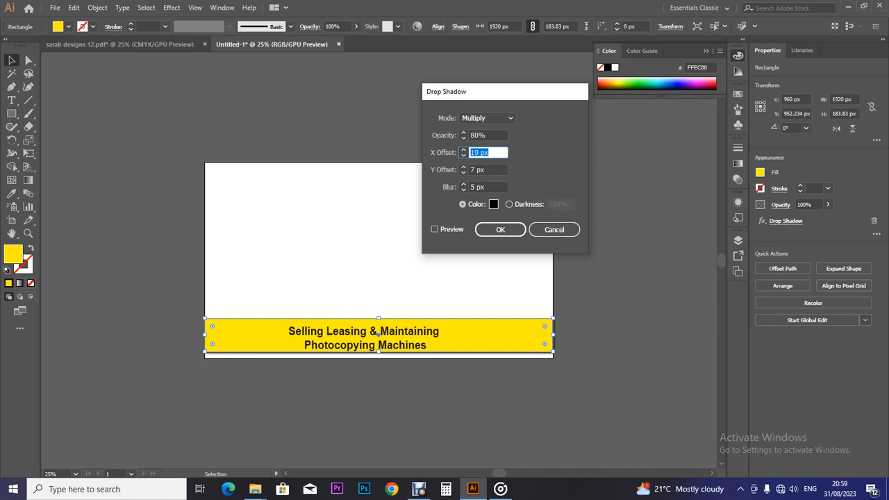
pyautogui.press('Tab')
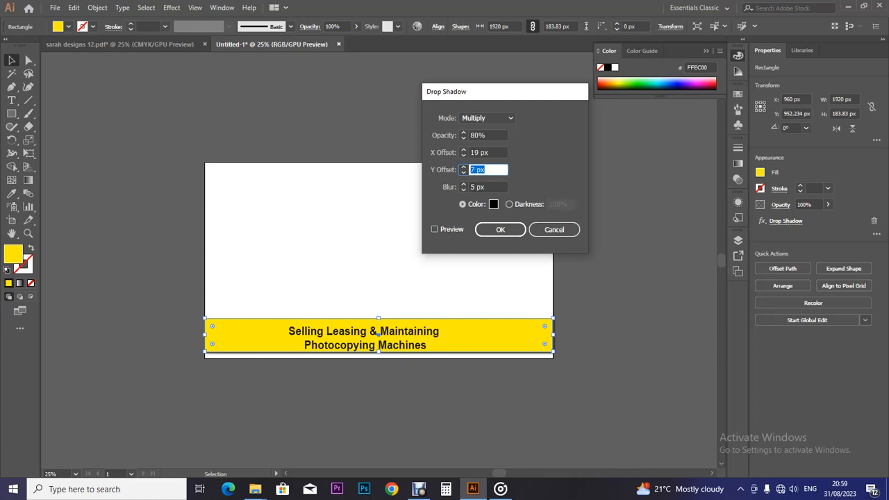
pyautogui.write('35')
pyautogui.click(434, 229)
pyautogui.click(434, 229)
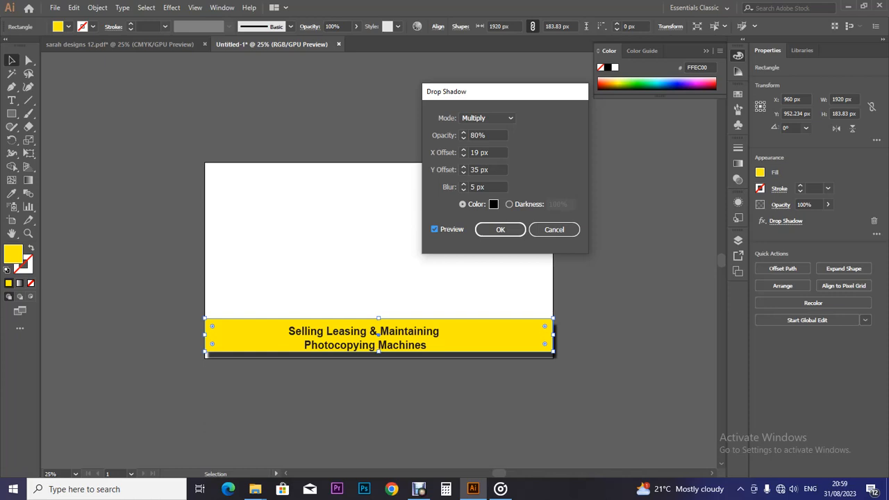
# - Set the rectangle shadow's Y offset to 9 px and X offset to 5 px, and apply the settings
pyautogui.doubleClick(475, 169)
pyautogui.write('9')
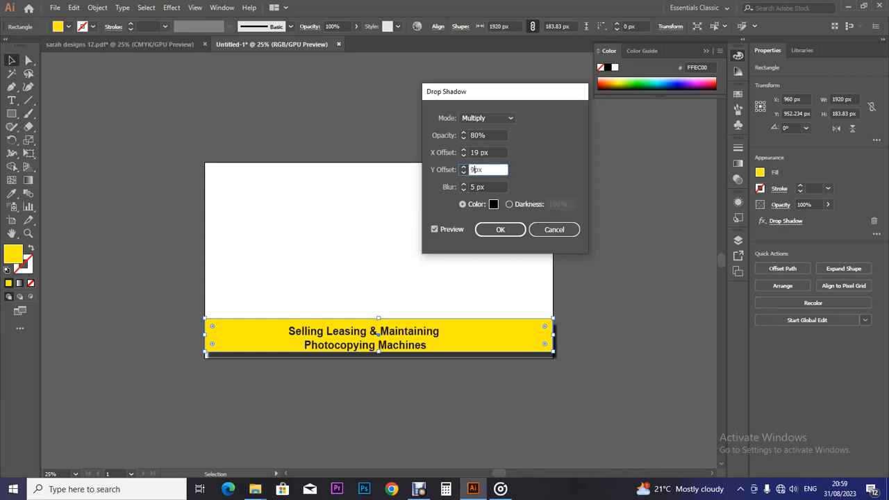
pyautogui.press('Tab')
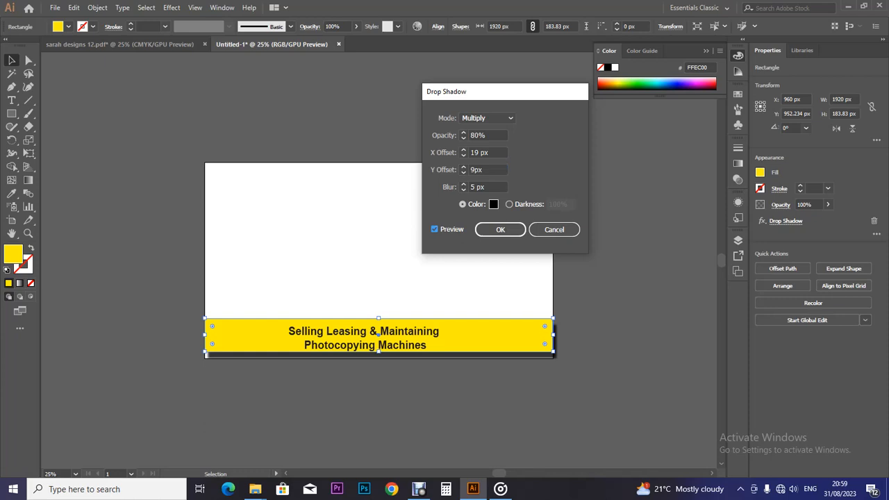
pyautogui.hotkey('alt', 'p')
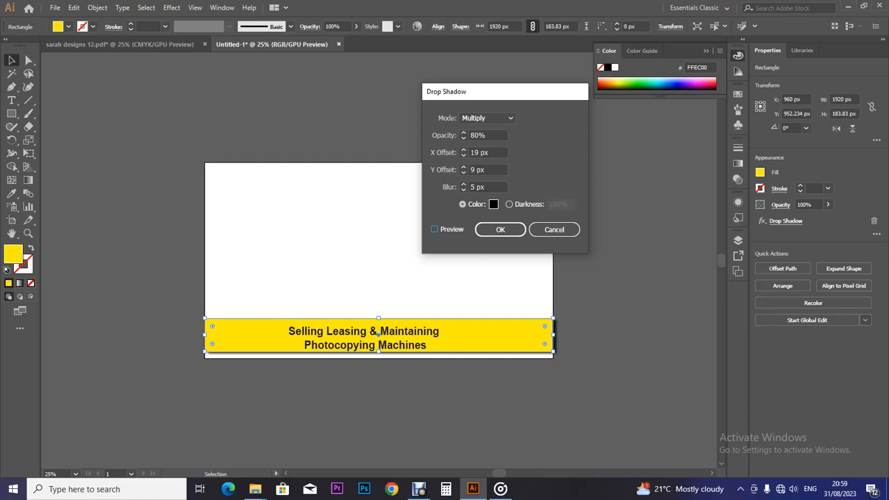
pyautogui.doubleClick(475, 152)
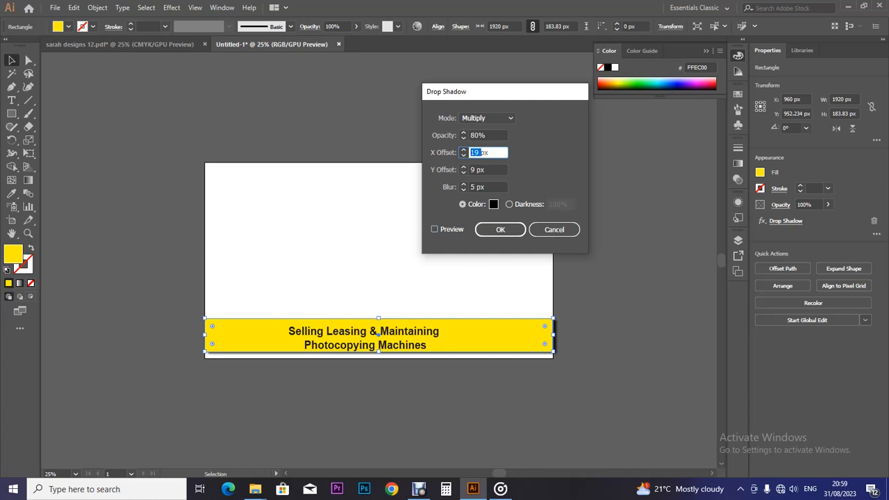
pyautogui.write('5px')
pyautogui.click(434, 229)
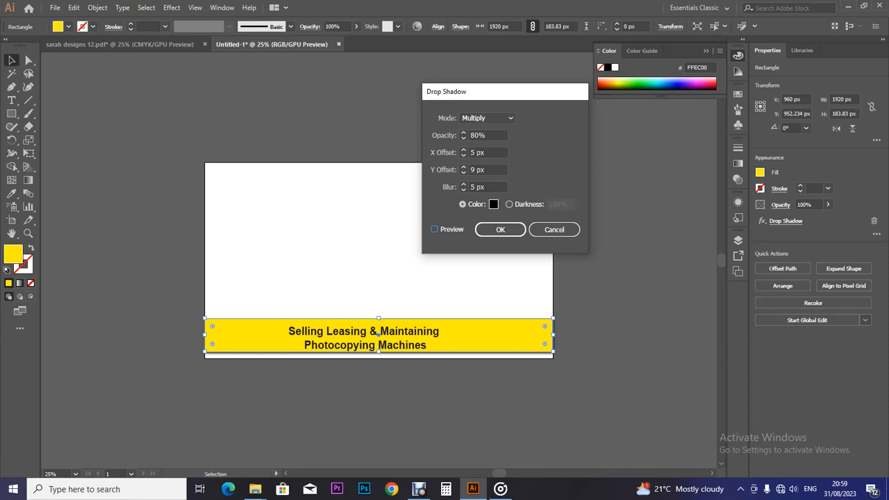
pyautogui.click(434, 229)
pyautogui.press('Return')
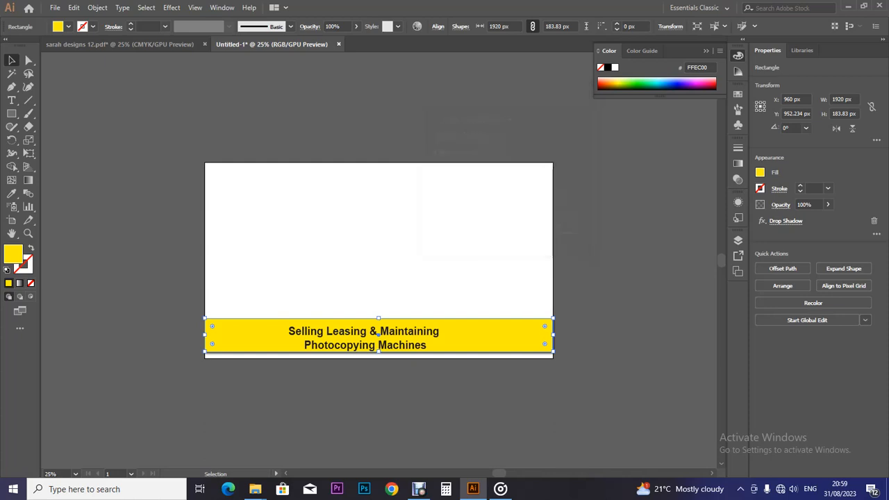
# - Nudge the two-line slogan up 7 px on the yellow rectangle
pyautogui.click(364, 338)
pyautogui.press('Up')
pyautogui.press('Up')
pyautogui.press('Up')
pyautogui.press('Up')
pyautogui.press('Up')
pyautogui.press('Up')
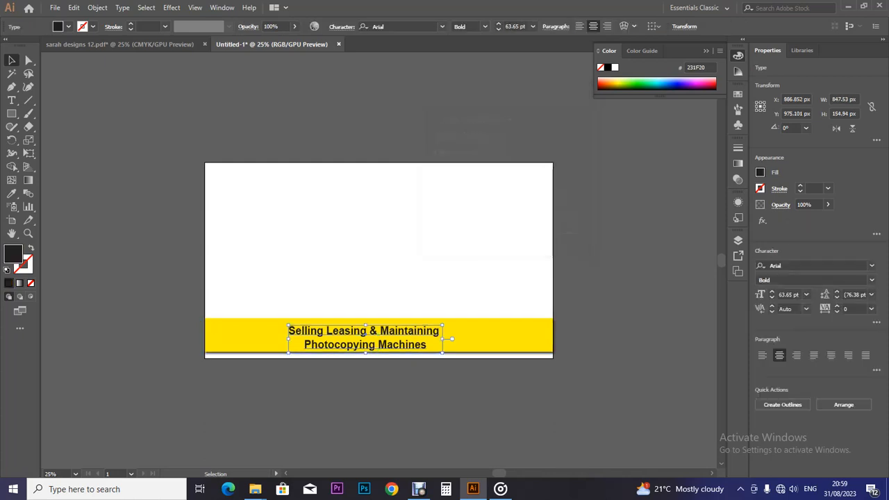
pyautogui.press('Up')
pyautogui.press('Up')
pyautogui.press('Up')
pyautogui.press('Up')
pyautogui.press('Up')
pyautogui.press('Up')
pyautogui.press('Up')
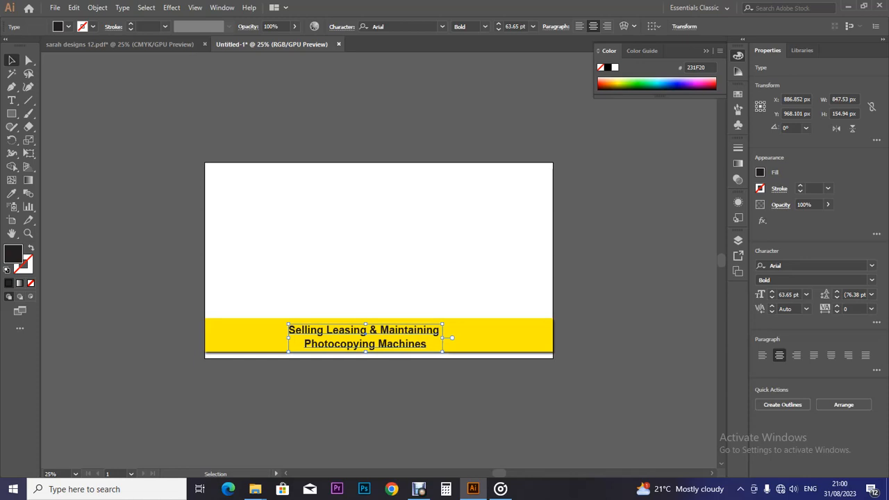
# - Apply a Drop Shadow to the slogan with Multiply mode, 80% opacity, 5 px X offset, 9 px Y offset and 5 px blur
pyautogui.click(171, 8)
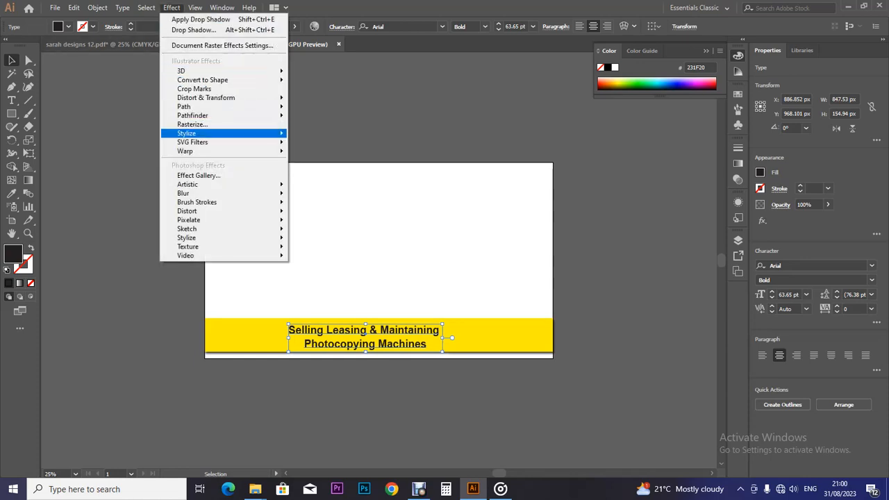
pyautogui.moveTo(187, 133)
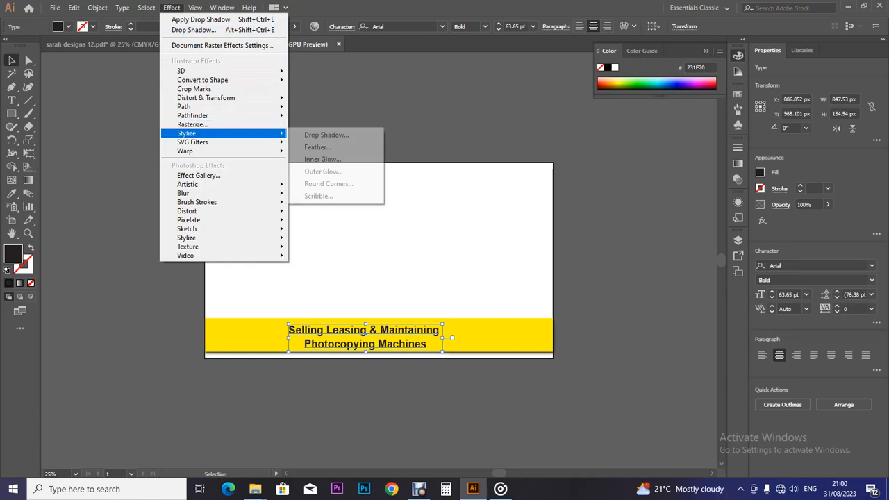
pyautogui.press('Return')
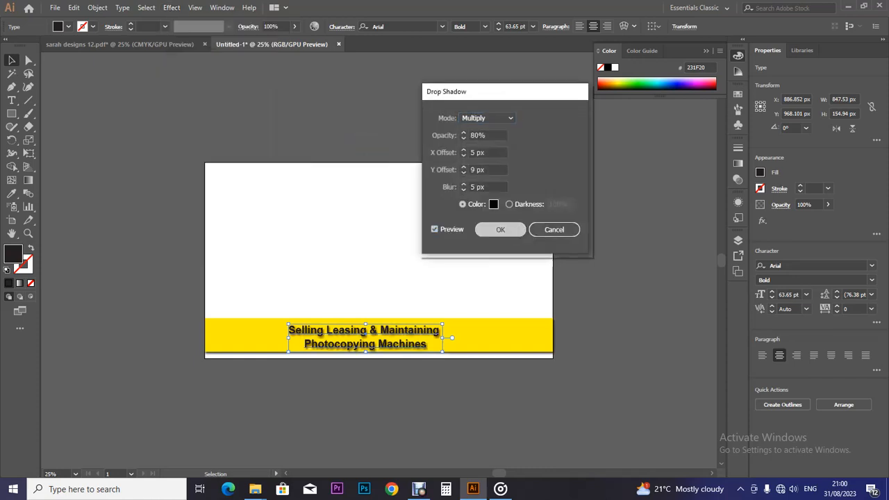
pyautogui.press('Return')
pyautogui.hotkey('ctrl', 'shift', 'a')
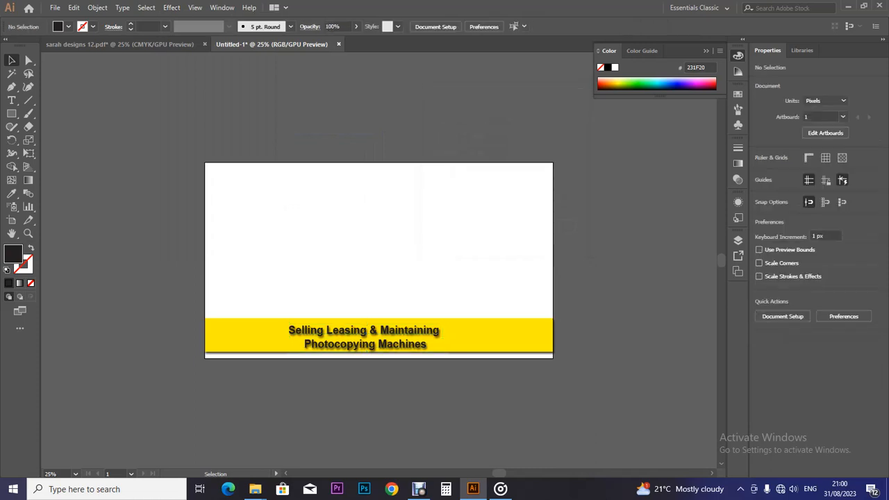
# - Change the slogan's fill to white, using the hex colour FFFFFF
pyautogui.click(363, 337)
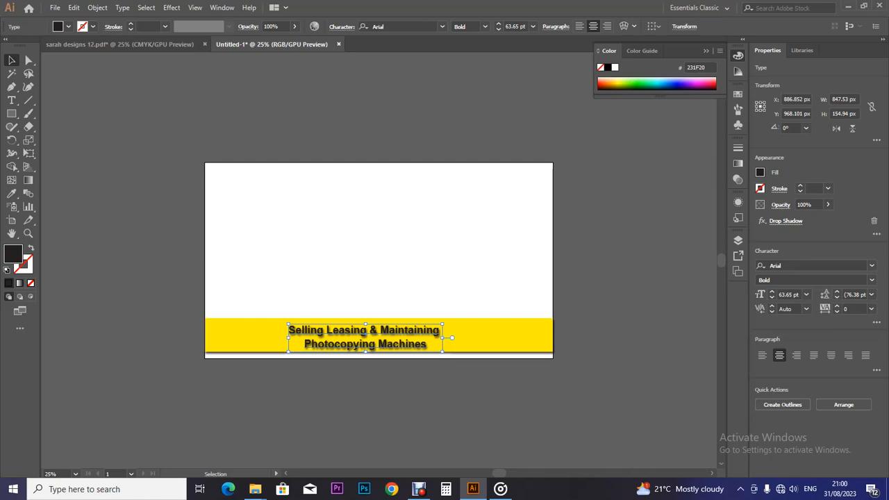
pyautogui.write('FFFFFF')
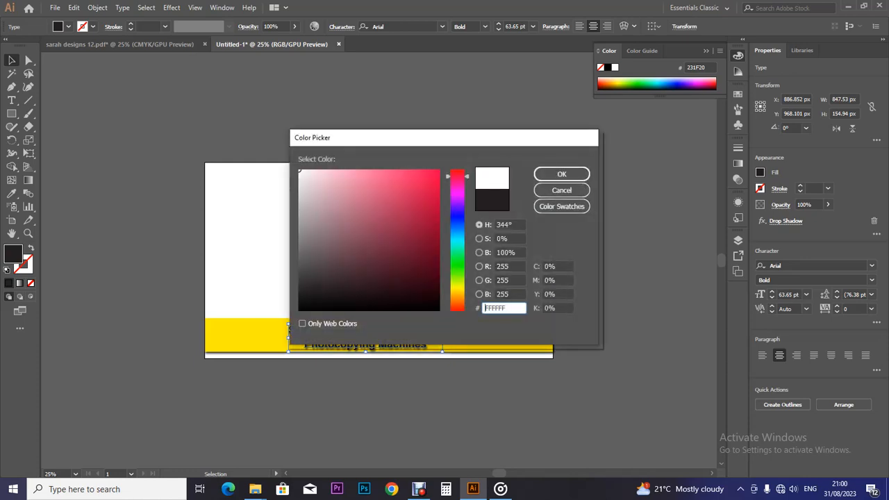
pyautogui.click(561, 173)
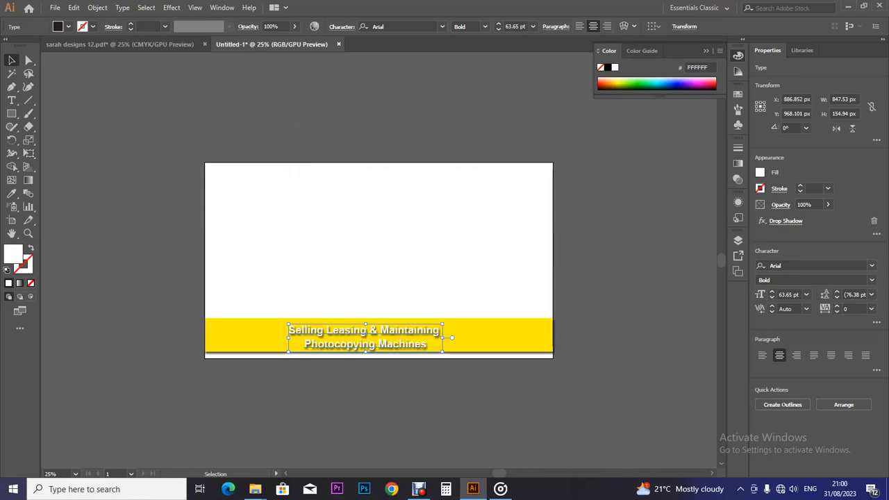
pyautogui.hotkey('ctrl', 'shift', 'a')
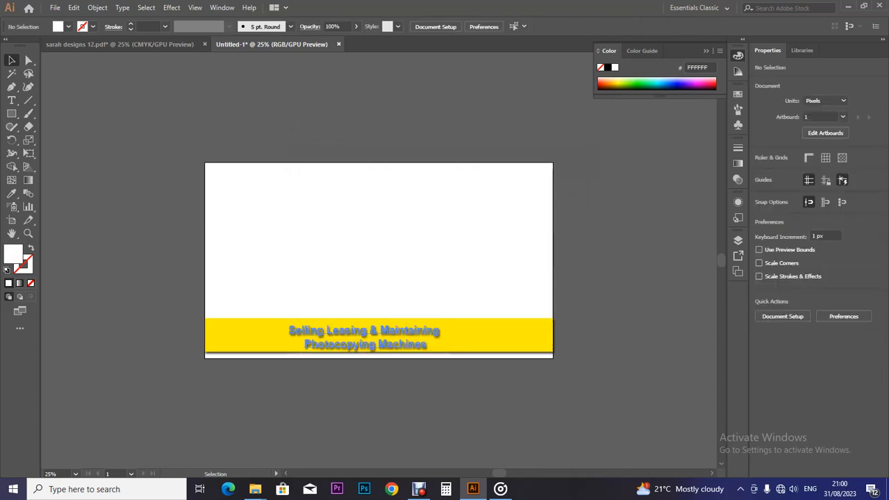
# - Change the two-line slogan's fill to black, using the hex colour 000000
pyautogui.click(363, 330)
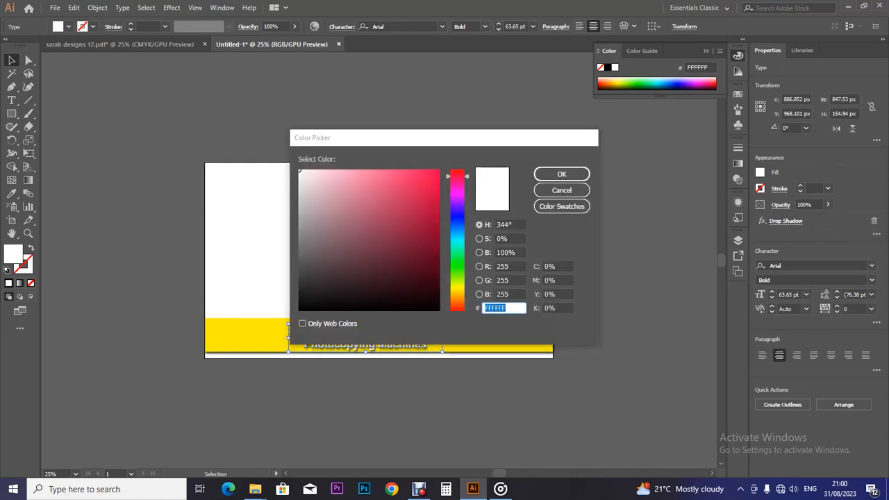
pyautogui.write('000000')
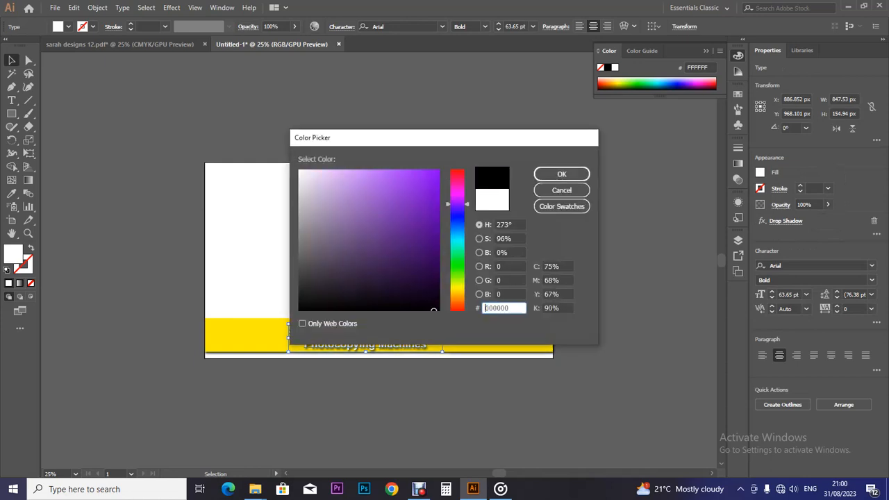
pyautogui.press('Tab')
pyautogui.press('Return')
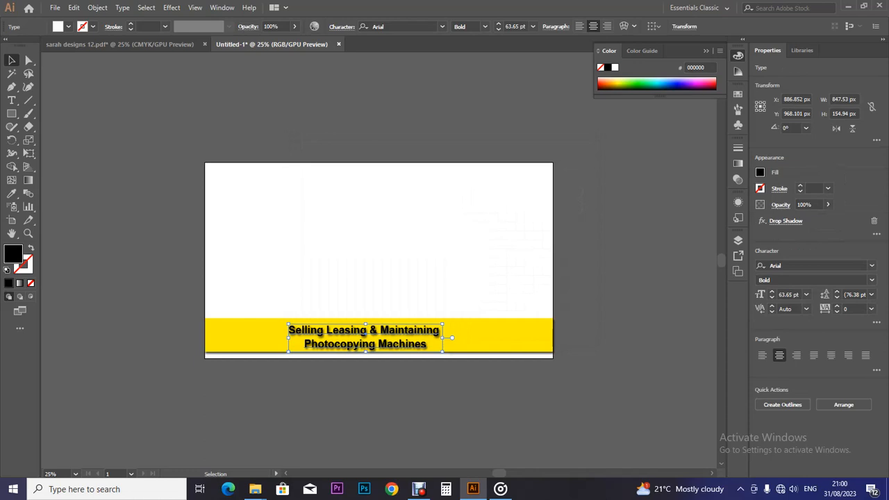
# - Recolour the yellow rectangle behind the slogan to the grey-beige C1BFB0
pyautogui.click(236, 336)
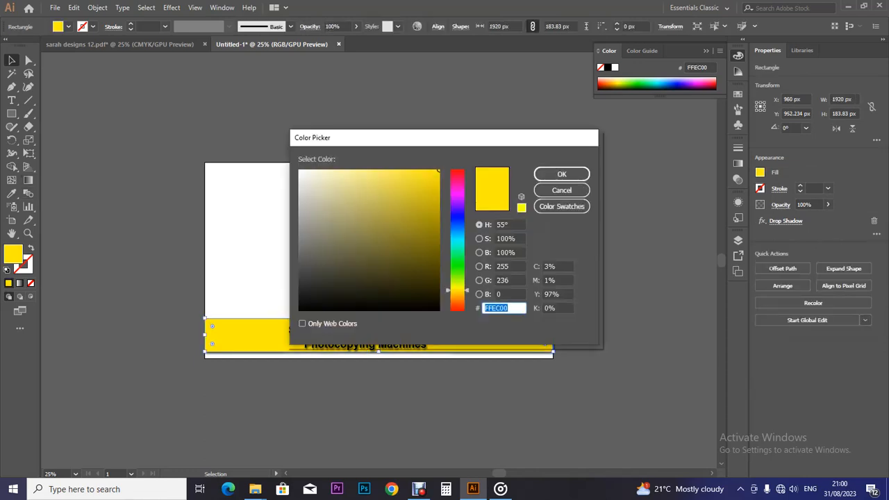
pyautogui.moveTo(337, 212); pyautogui.dragTo(310, 203)
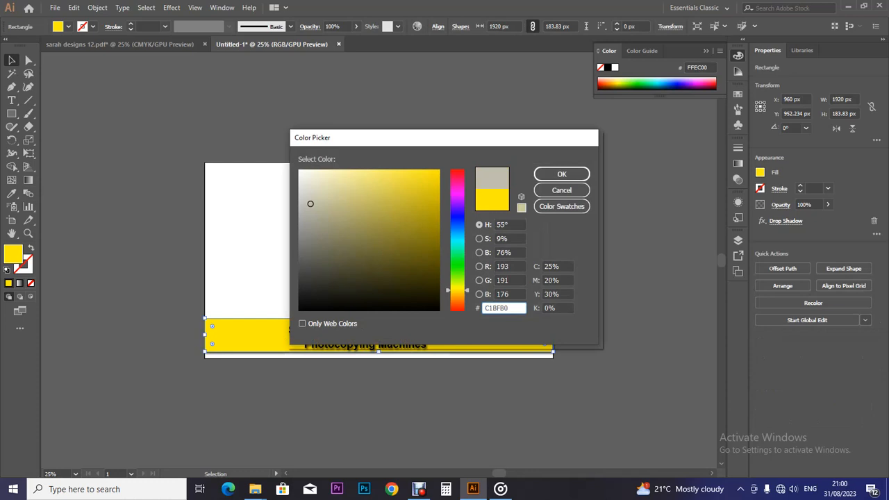
pyautogui.click(561, 174)
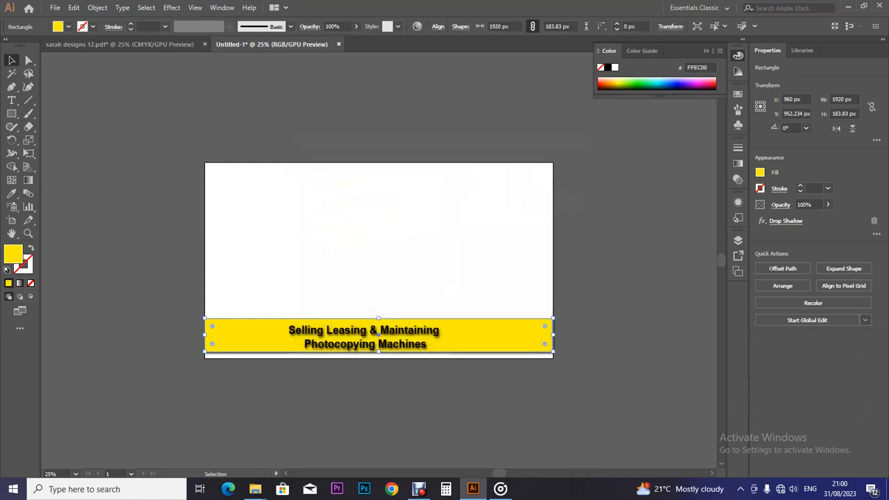
pyautogui.hotkey('ctrl', 'shift', 'a')
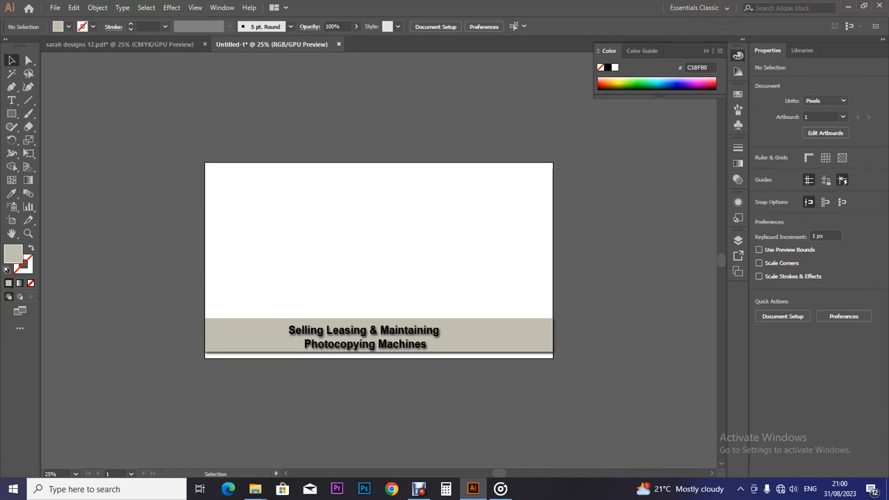
# - Open the MUK MAT LOGO file from the creating banners upgrade folder with Adobe Illustrator 2019, keeping the substituted fonts
pyautogui.moveTo(255, 489)
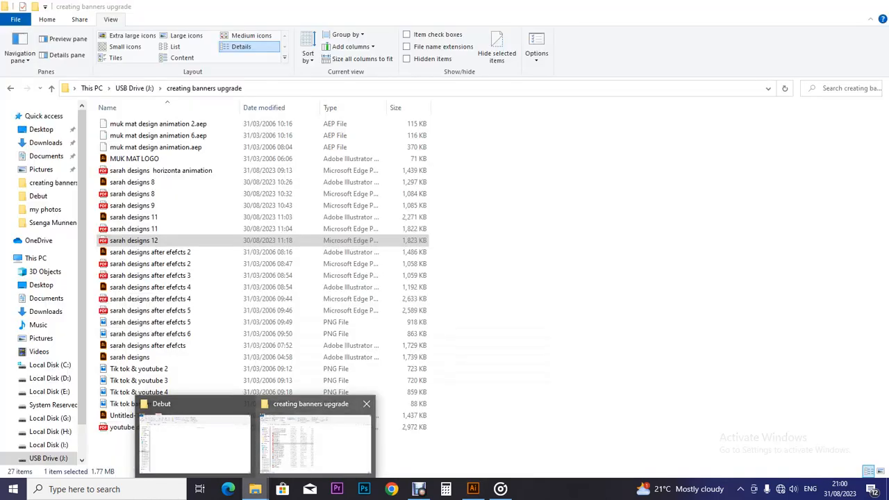
pyautogui.click(314, 441)
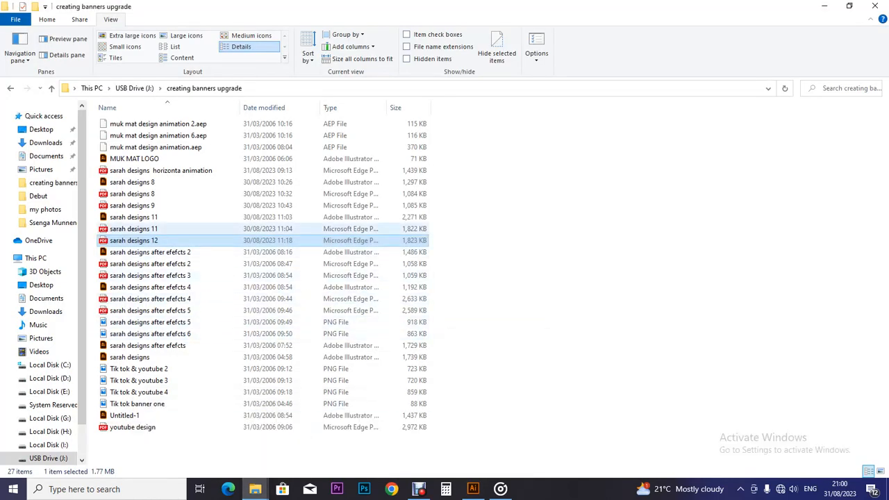
pyautogui.click(133, 159)
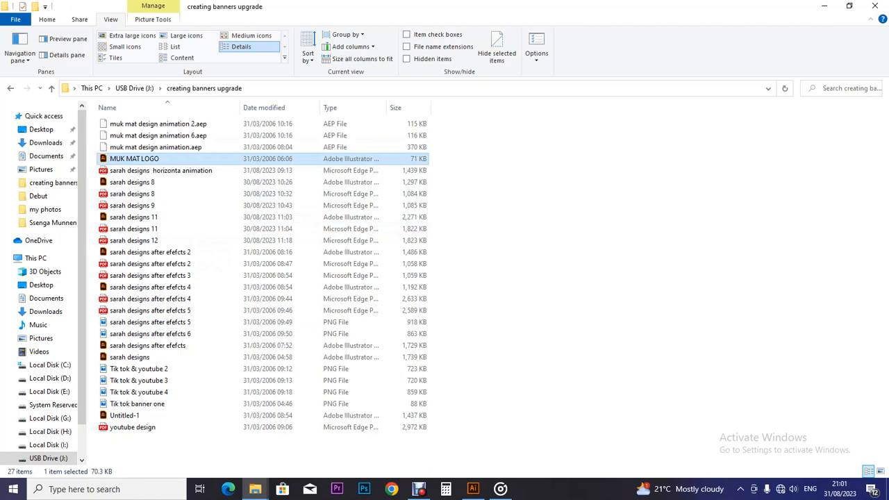
pyautogui.rightClick(120, 159)
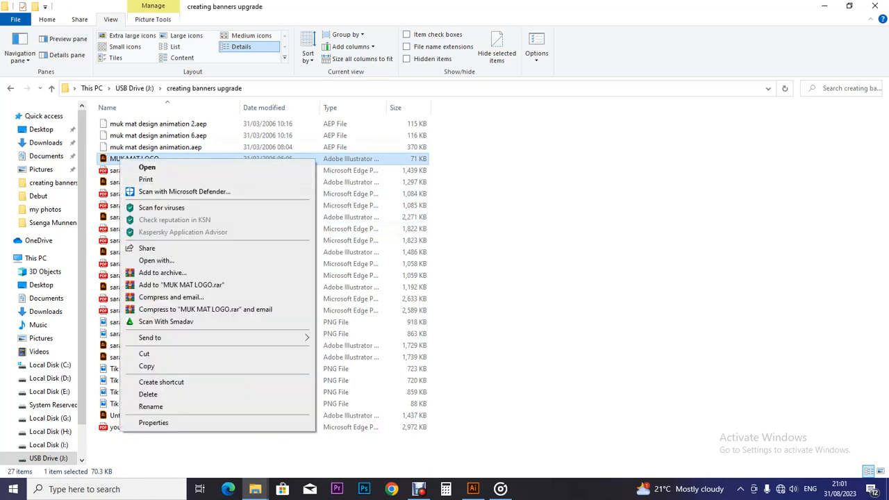
pyautogui.click(156, 261)
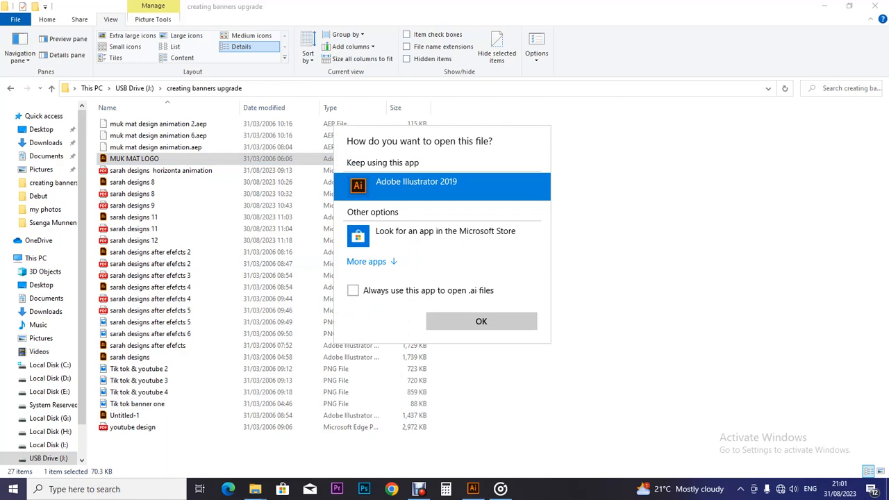
pyautogui.click(481, 320)
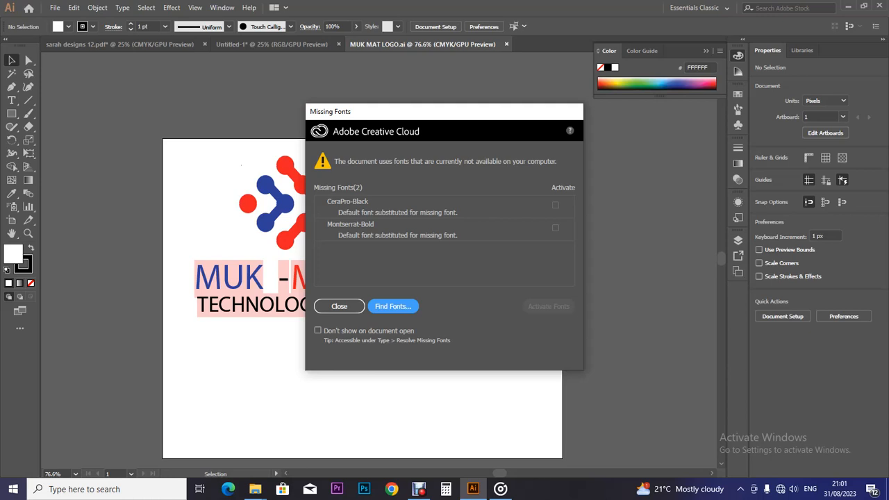
pyautogui.click(339, 306)
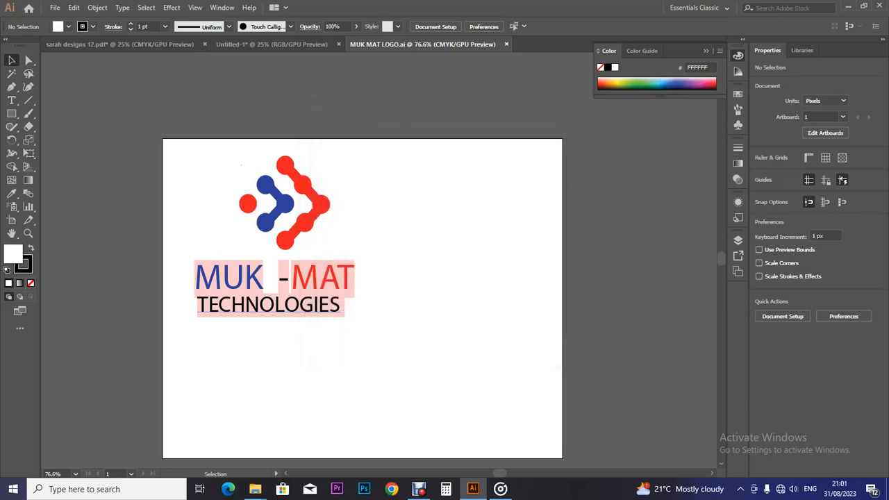
# - Ungroup the MUK-MAT logo, select its symbol and the MUK text separately, and group all its parts again
pyautogui.click(252, 287)
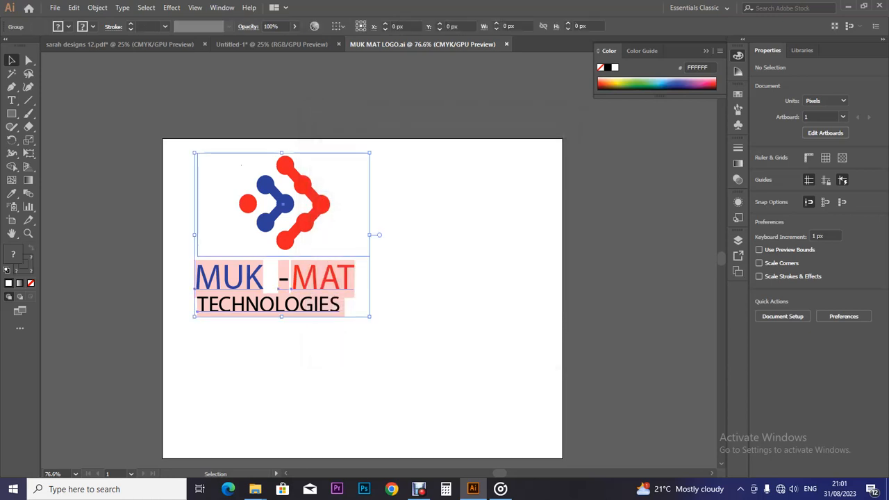
pyautogui.rightClick(252, 287)
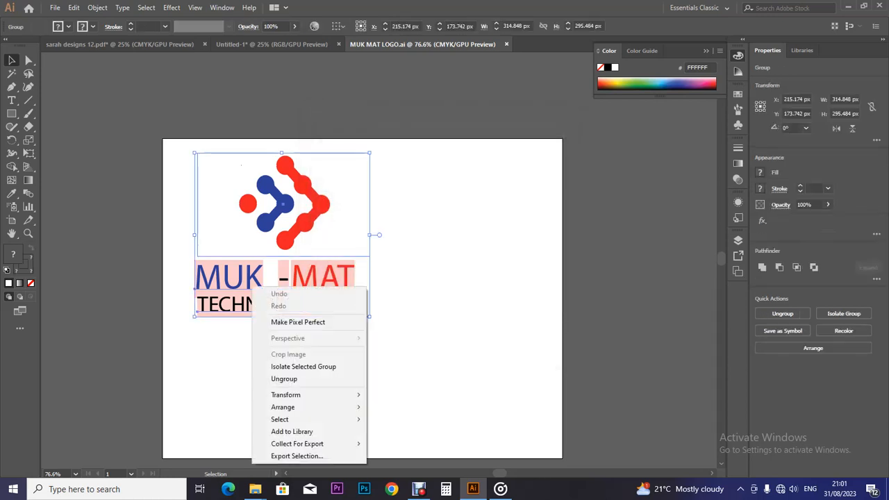
pyautogui.click(284, 379)
pyautogui.click(298, 378)
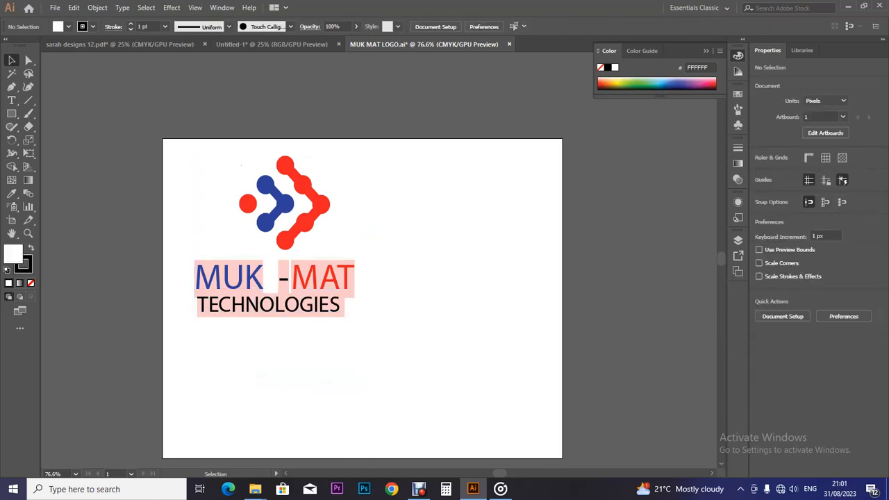
pyautogui.click(286, 241)
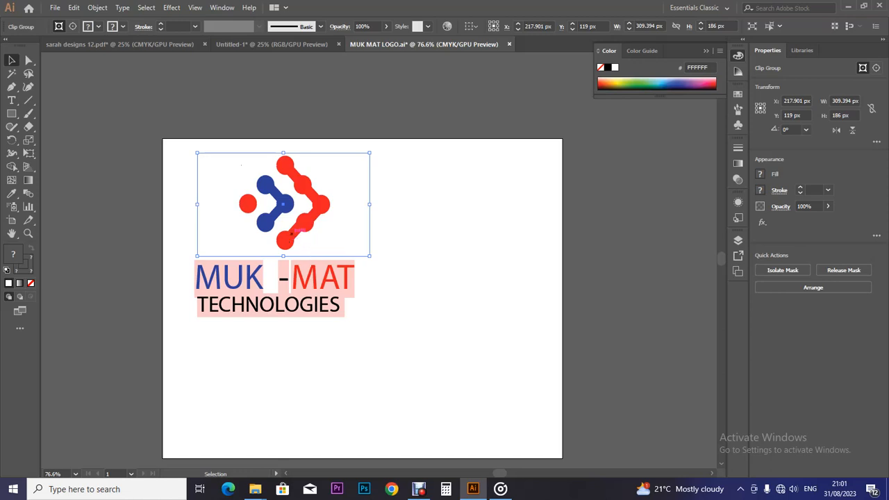
pyautogui.click(229, 278)
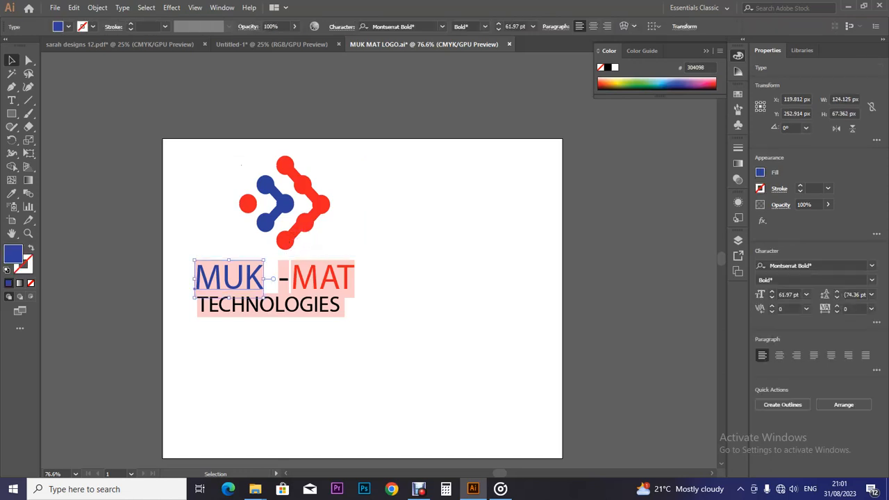
pyautogui.moveTo(173, 148); pyautogui.dragTo(358, 343)
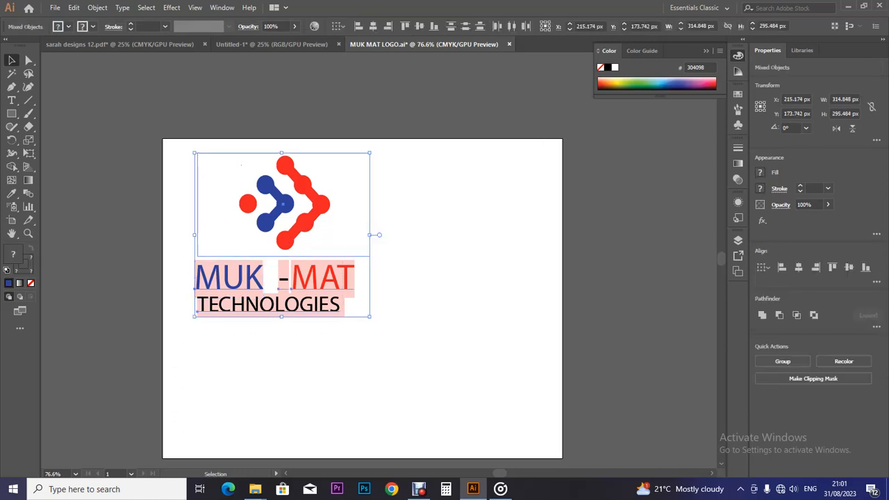
pyautogui.hotkey('ctrl', 'g')
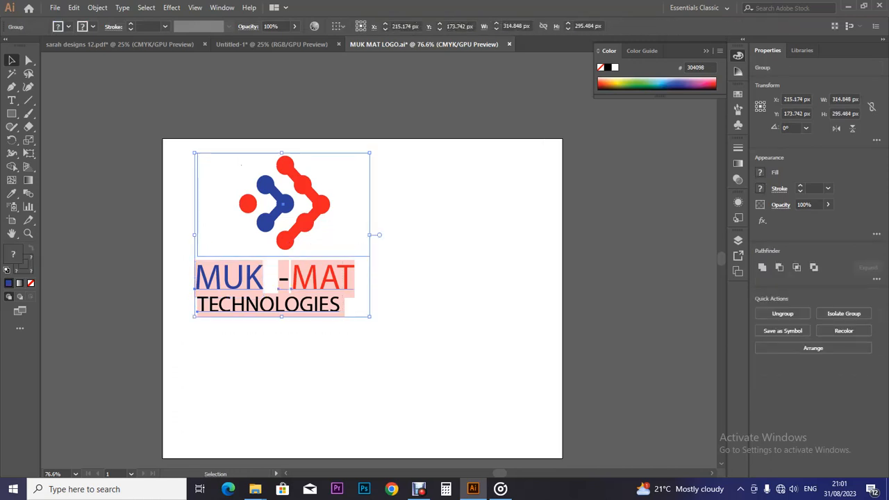
# - Bring the grouped logo into the Untitled-1 banner document and expand its object, fill and stroke
pyautogui.moveTo(337, 293); pyautogui.dragTo(319, 165)
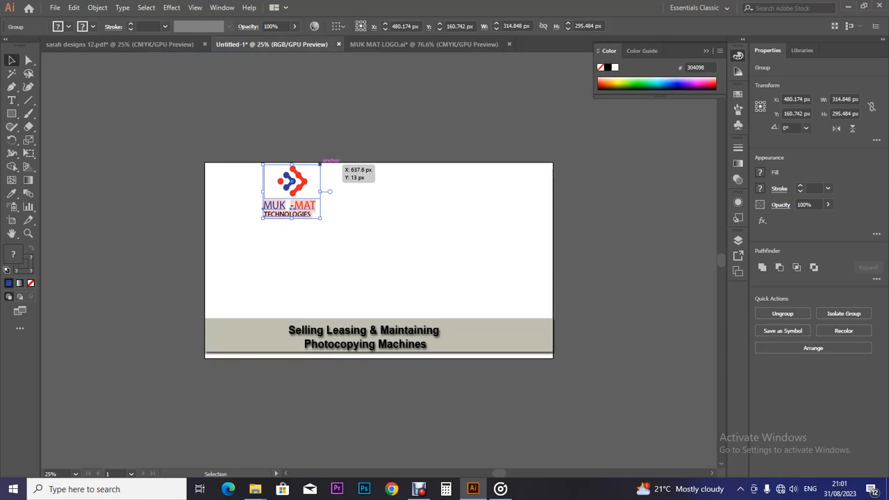
pyautogui.click(97, 7)
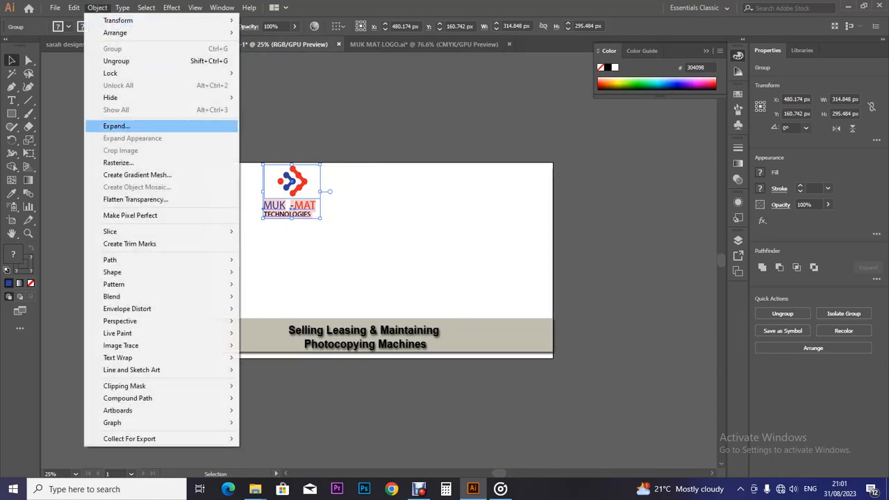
pyautogui.click(116, 125)
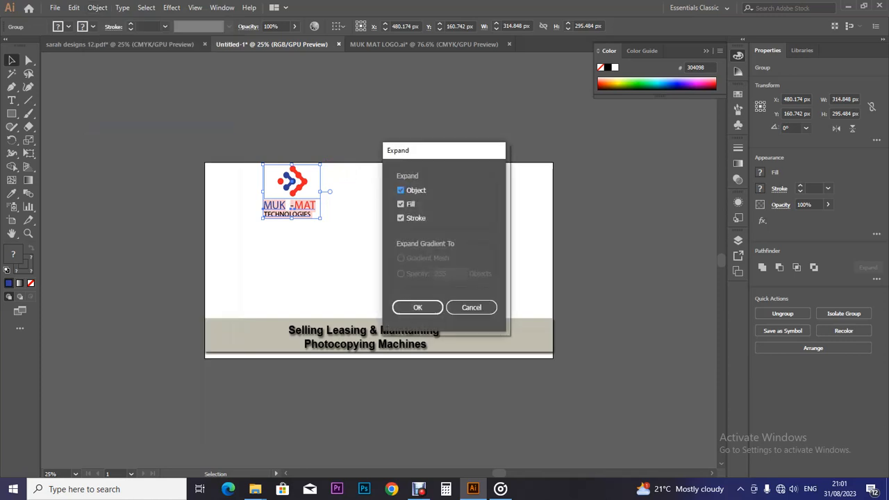
pyautogui.click(417, 307)
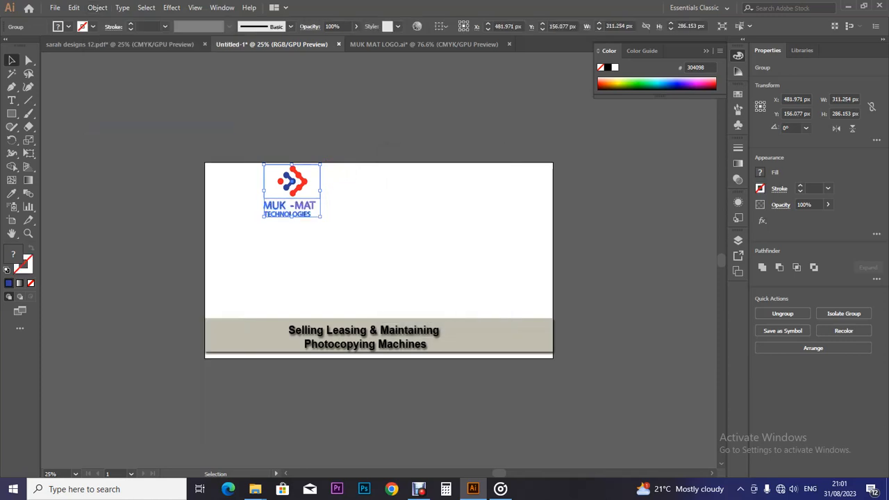
pyautogui.hotkey('ctrl', 'shift', 'a')
# - Try shrinking the expanded logo to about half its size and undo the scaling
pyautogui.click(292, 191)
pyautogui.moveTo(321, 217); pyautogui.dragTo(292, 195)
pyautogui.hotkey('ctrl', 'shift', 'a')
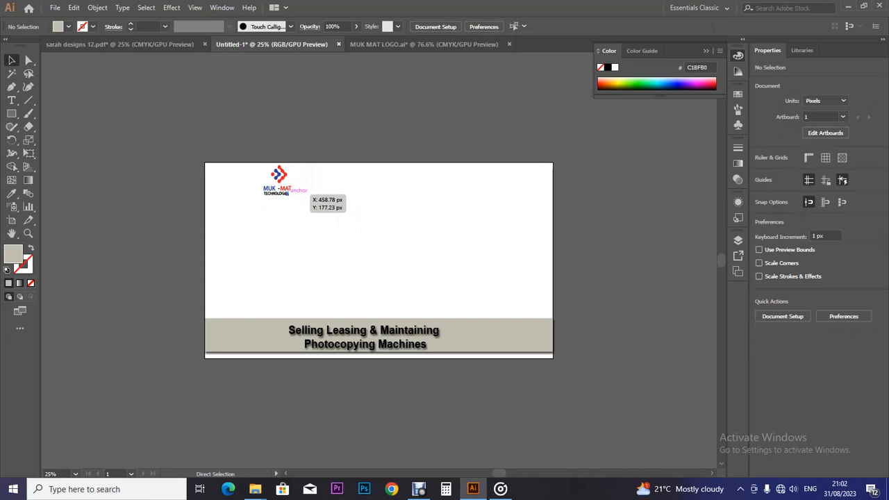
pyautogui.hotkey('ctrl', 'z')
# - Move the logo over the left end of the grey bar and enlarge it to about 427 by 392 px
pyautogui.moveTo(304, 179); pyautogui.dragTo(260, 307)
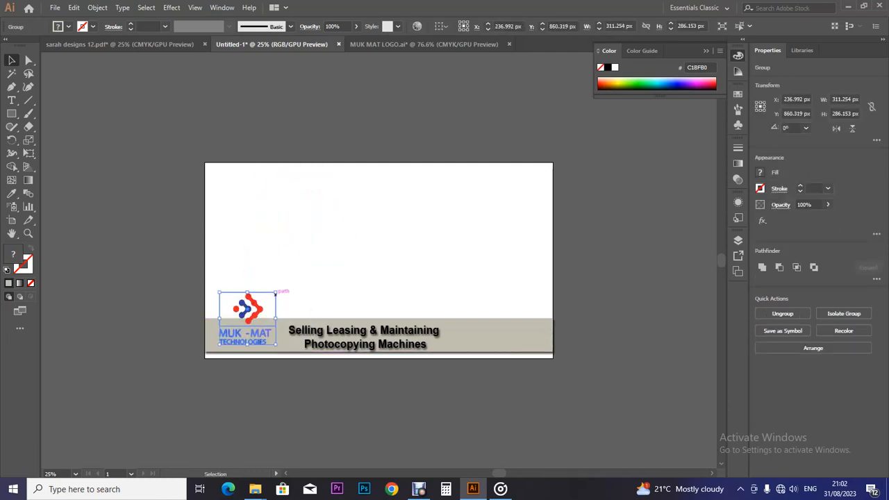
pyautogui.click(285, 292)
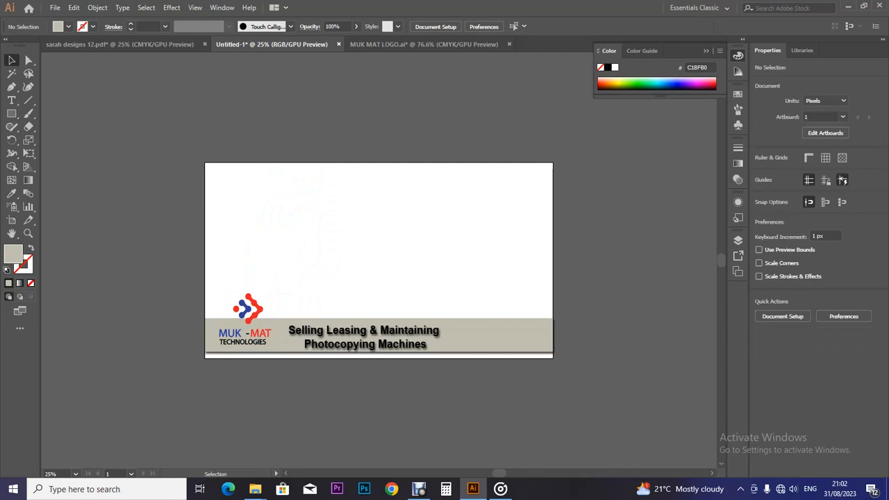
pyautogui.moveTo(258, 308); pyautogui.dragTo(286, 283)
pyautogui.moveTo(277, 341); pyautogui.dragTo(284, 331)
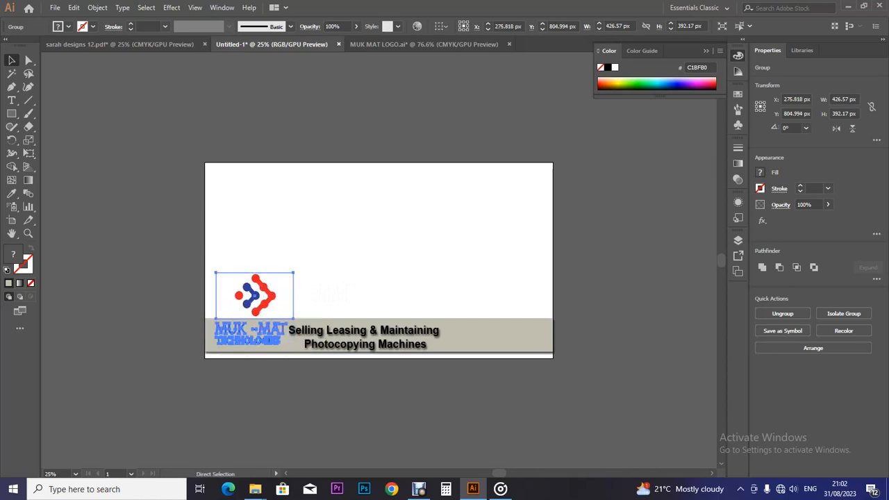
# - Show the rulers, place a horizontal guide across the upper part of the grey bar, and nudge the logo down 17 px
pyautogui.hotkey('ctrl', 'r')
pyautogui.moveTo(206, 56); pyautogui.dragTo(206, 324)
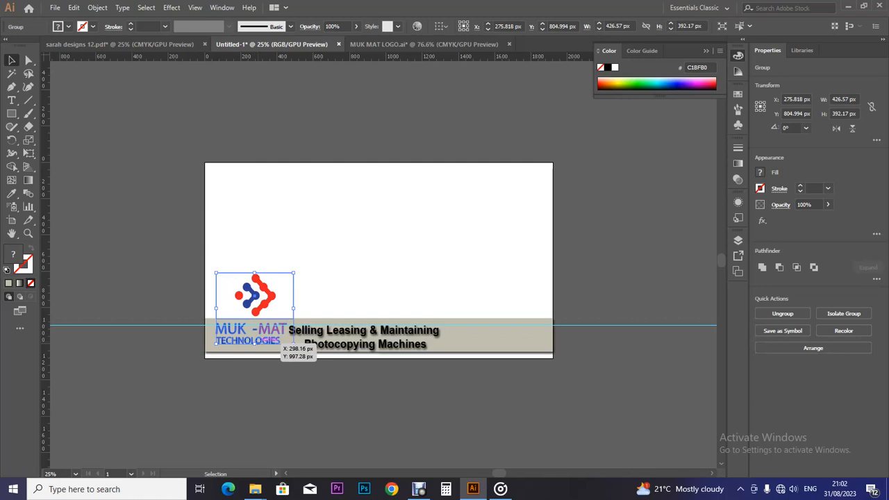
pyautogui.press('Down')
pyautogui.press('Down')
pyautogui.press('Down')
pyautogui.press('Down')
pyautogui.press('Down')
pyautogui.press('Down')
pyautogui.press('Down')
pyautogui.press('Down')
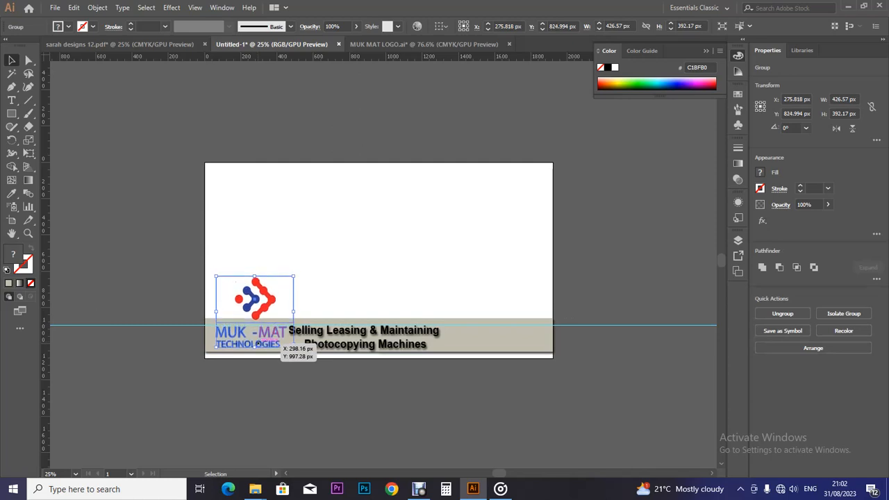
pyautogui.press('Up')
pyautogui.press('Up')
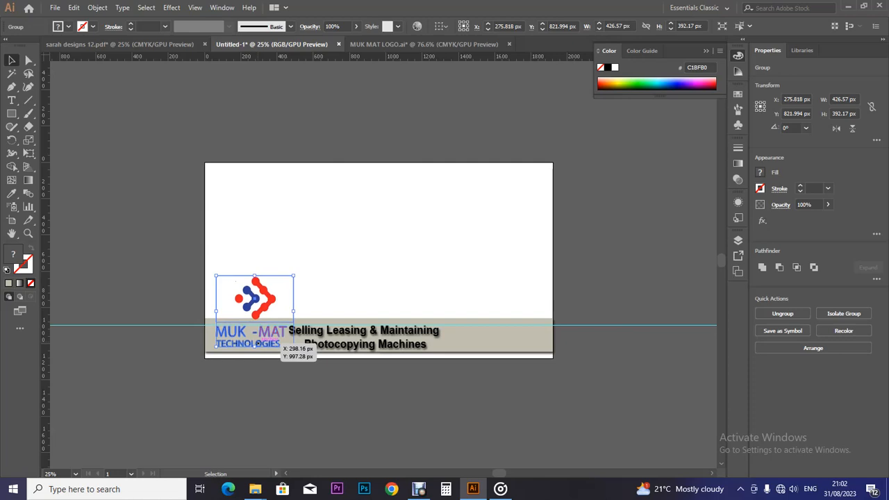
# - Shift the logo left, close to the artboard's left edge, leaving a gap before the slogan
pyautogui.press('Left')
pyautogui.moveTo(277, 341); pyautogui.dragTo(280, 340)
pyautogui.hotkey('ctrl', 'shift', 'a')
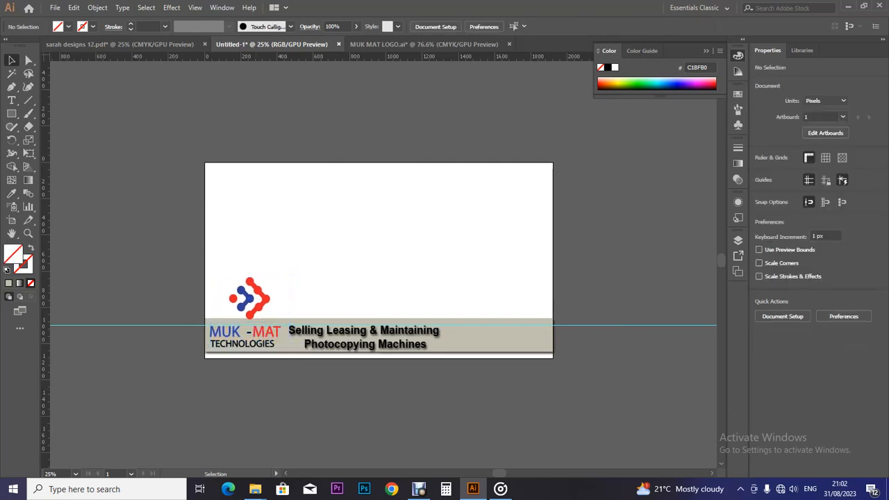
pyautogui.rightClick(253, 315)
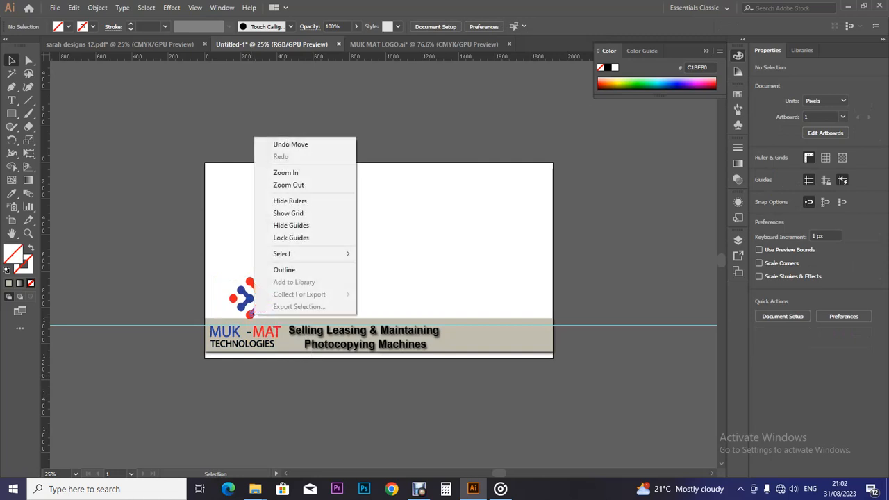
pyautogui.press('Escape')
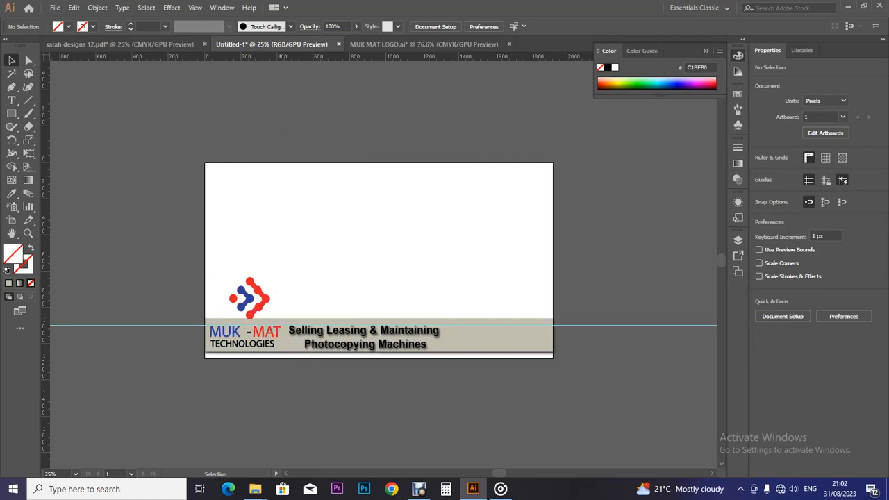
# - Ungroup the logo and scale its arrow emblem down to about 317 by 191 px
pyautogui.click(264, 301)
pyautogui.rightClick(264, 301)
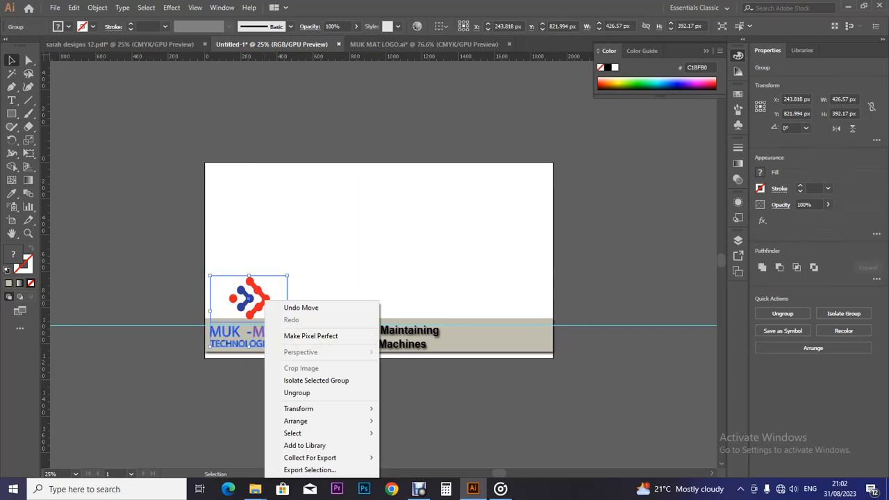
pyautogui.click(296, 392)
pyautogui.hotkey('ctrl', 'shift', 'a')
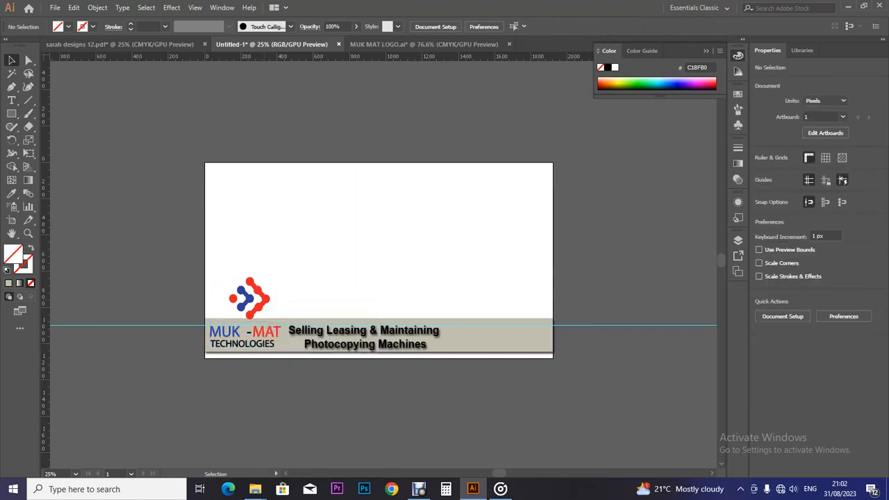
pyautogui.click(267, 300)
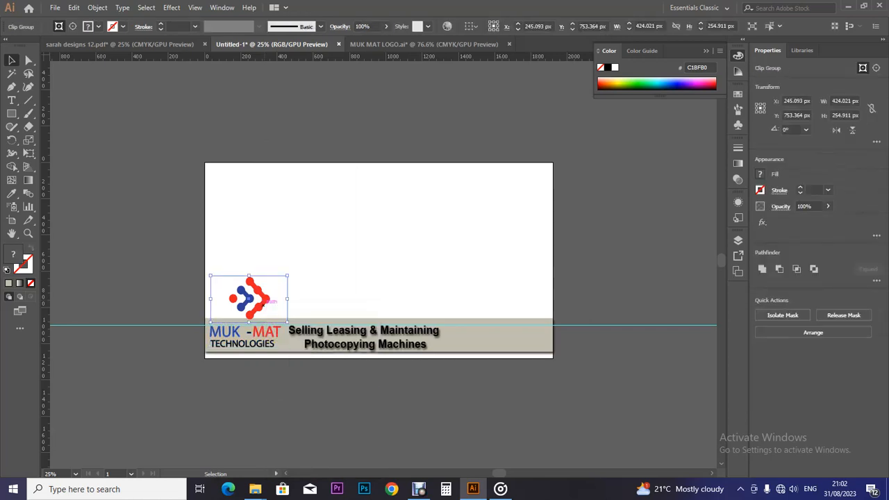
pyautogui.moveTo(287, 275); pyautogui.dragTo(255, 298)
pyautogui.click(342, 294)
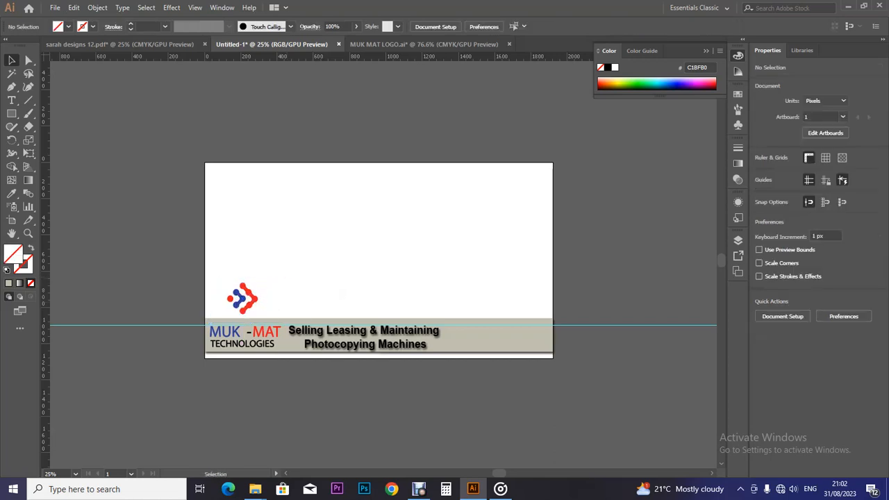
# - Start a Stylize Drop Shadow effect on the arrow emblem and preview it with an X Offset of 10 px
pyautogui.click(258, 299)
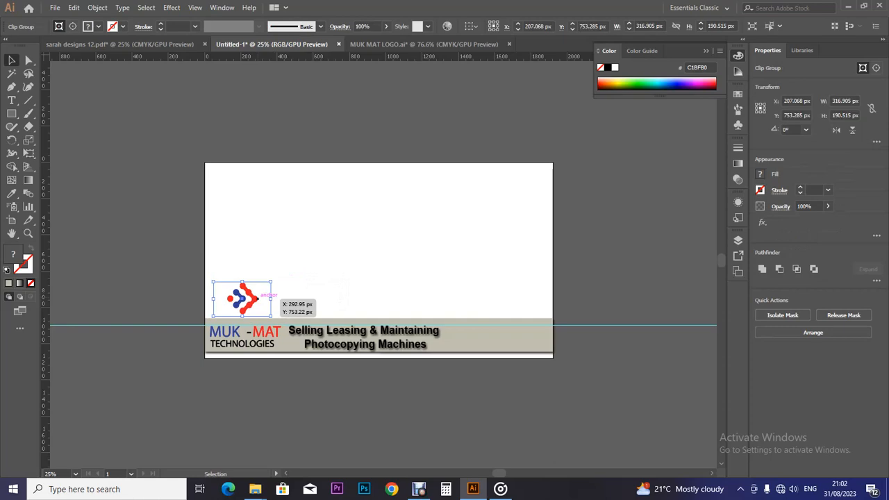
pyautogui.click(222, 7)
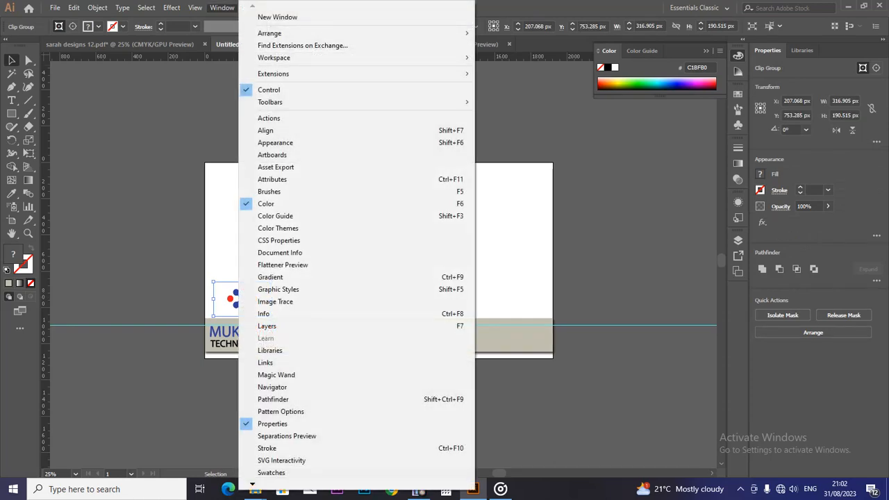
pyautogui.moveTo(171, 7)
pyautogui.moveTo(208, 133)
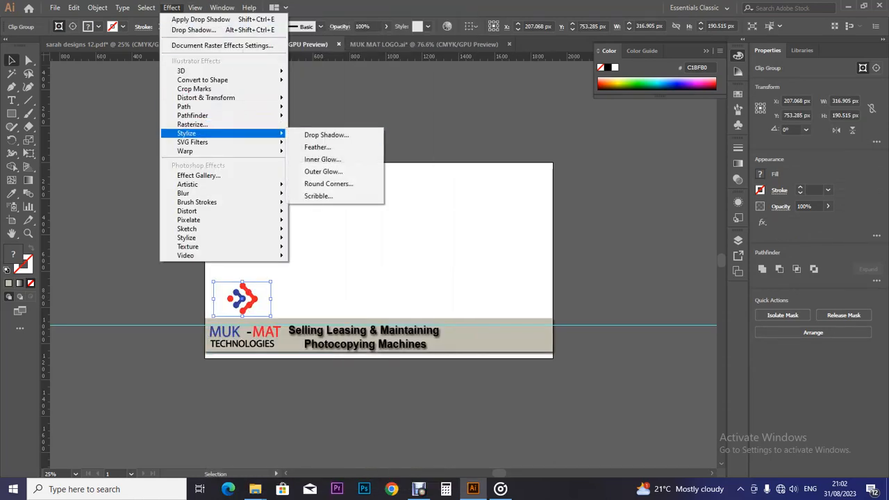
pyautogui.click(326, 135)
pyautogui.click(434, 229)
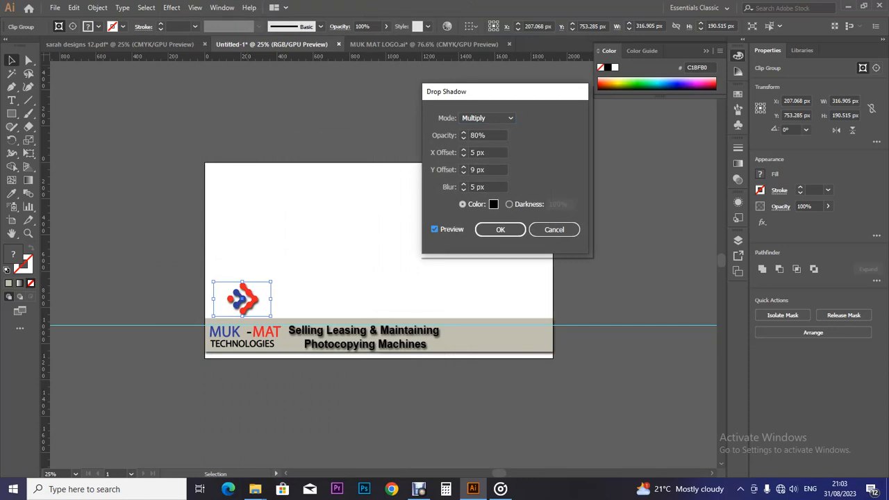
pyautogui.doubleClick(473, 152)
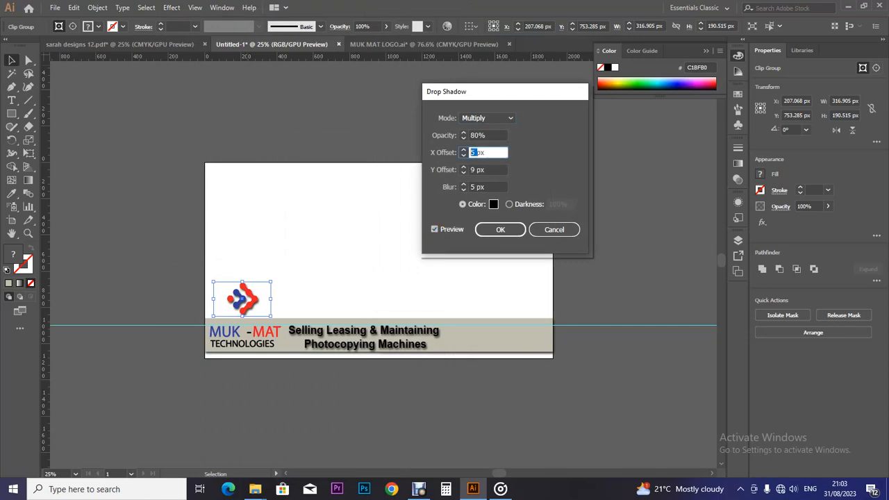
pyautogui.write('10')
pyautogui.click(433, 228)
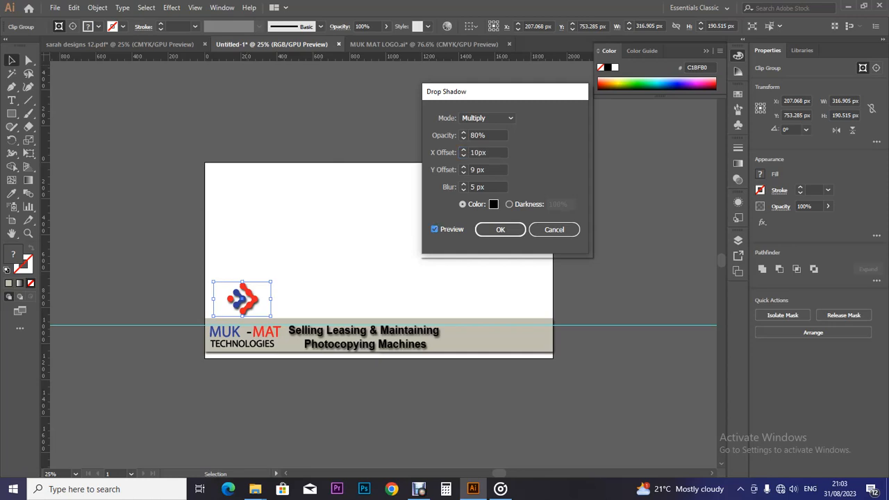
pyautogui.click(434, 228)
# - Set the emblem shadow's X Offset to 25 px, apply the effect and deselect the emblem
pyautogui.moveTo(481, 152); pyautogui.dragTo(469, 152)
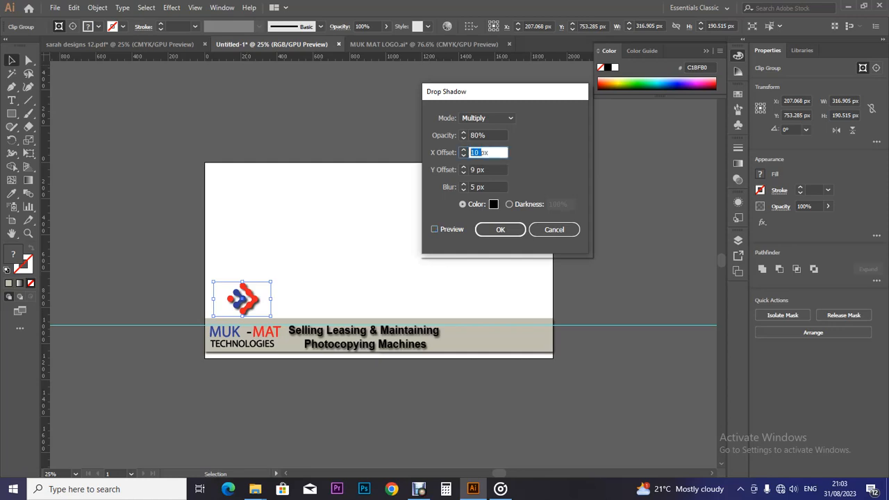
pyautogui.write('25')
pyautogui.press('Tab')
pyautogui.press('space')
pyautogui.press('Return')
pyautogui.hotkey('ctrl', 'shift', 'a')
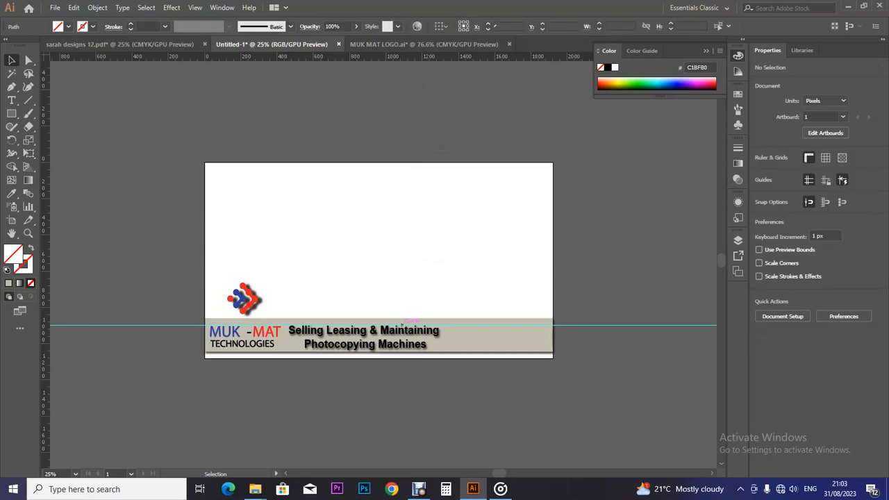
# - Select the MUK, hyphen, MAT and TECHNOLOGIES lettering on the grey bar and combine it into one group
pyautogui.click(409, 324)
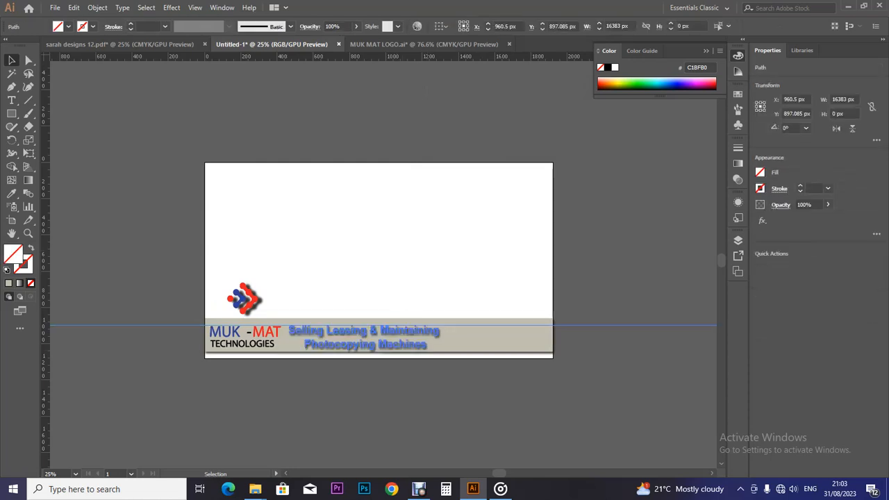
pyautogui.click(272, 333)
pyautogui.moveTo(275, 336); pyautogui.dragTo(270, 332)
pyautogui.hotkey('ctrl', '+')
pyautogui.hotkey('ctrl', '+')
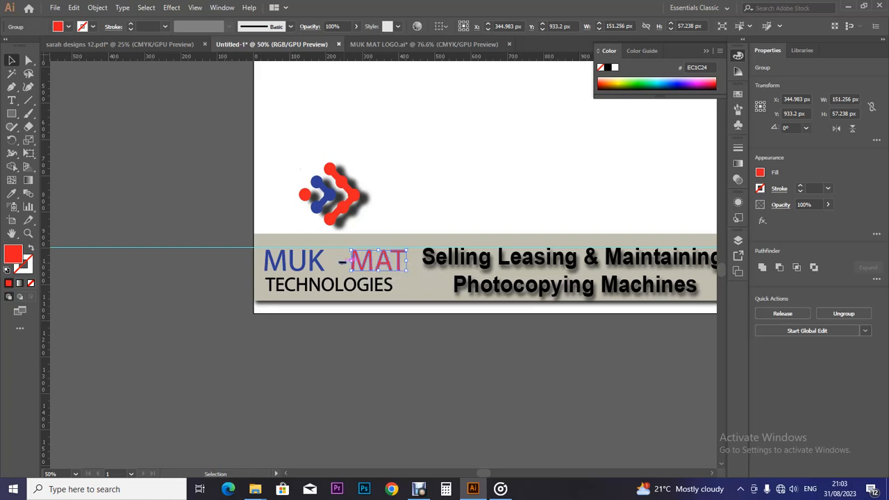
pyautogui.keyDown('shift'); pyautogui.click(344, 261); pyautogui.keyUp('shift')
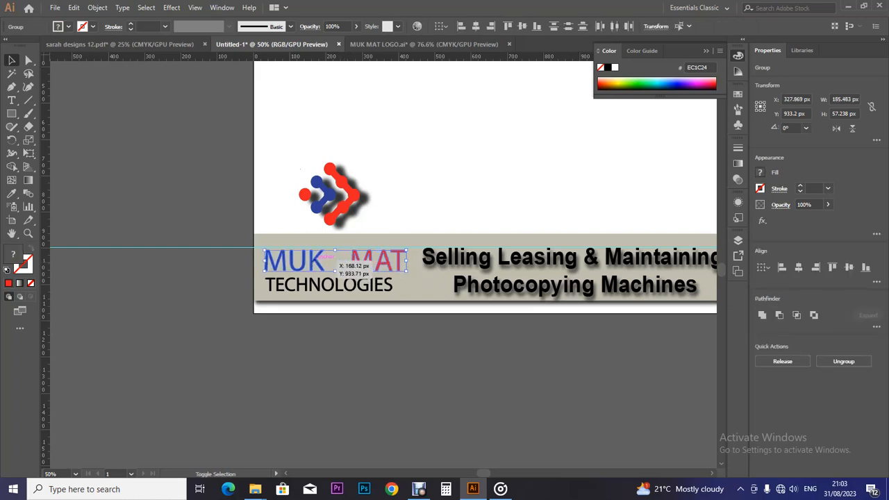
pyautogui.keyDown('shift'); pyautogui.click(292, 261); pyautogui.keyUp('shift')
pyautogui.keyDown('shift'); pyautogui.click(299, 283); pyautogui.keyUp('shift')
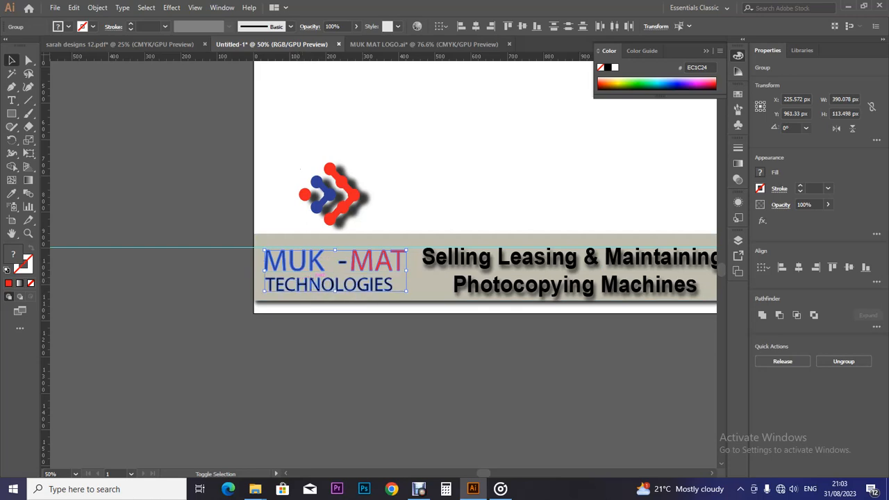
pyautogui.press('v')
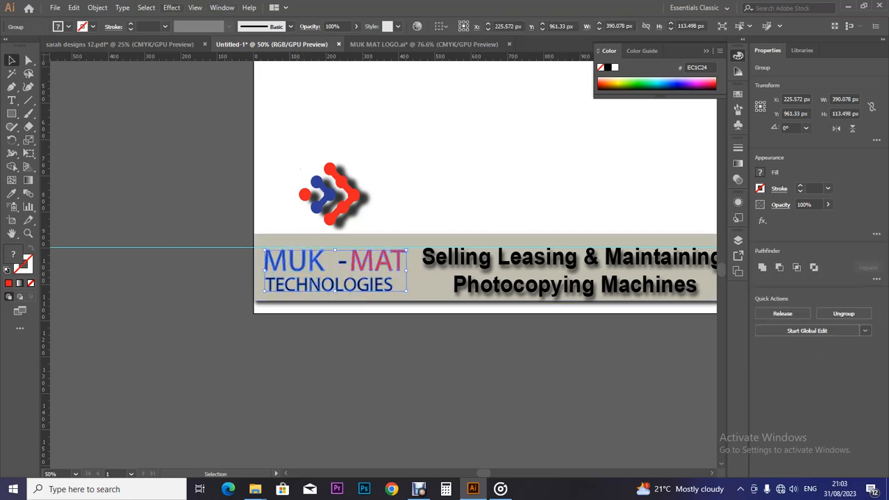
# - Apply a Drop Shadow to the grouped lettering with an X Offset of 20 px and a Y Offset of 15 px
pyautogui.click(172, 7)
pyautogui.moveTo(229, 132)
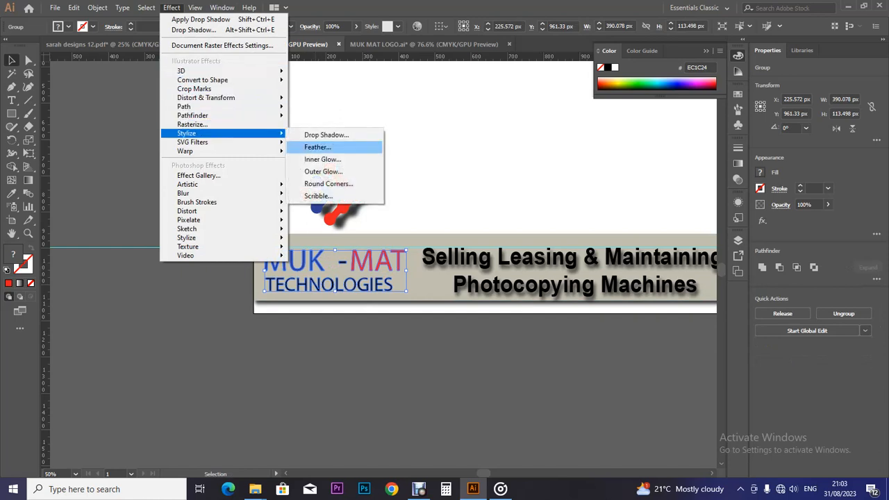
pyautogui.click(326, 133)
pyautogui.click(434, 230)
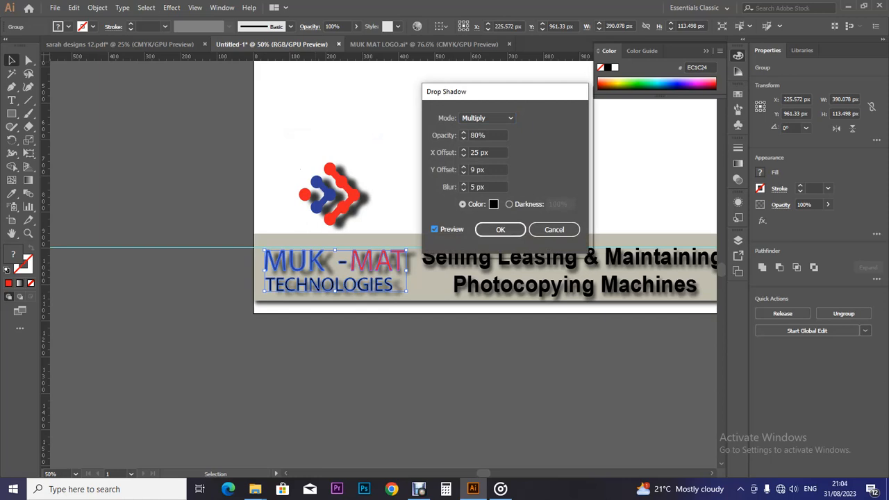
pyautogui.click(478, 152)
pyautogui.doubleClick(474, 152)
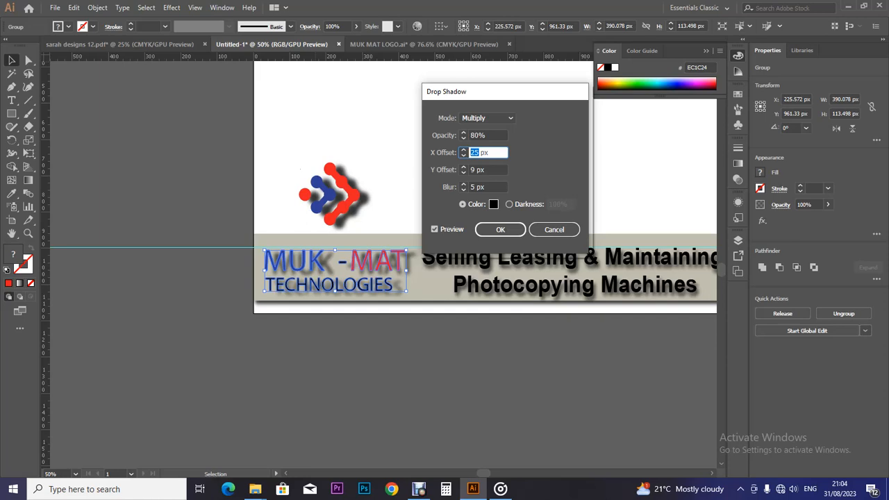
pyautogui.write('20')
pyautogui.press('Tab')
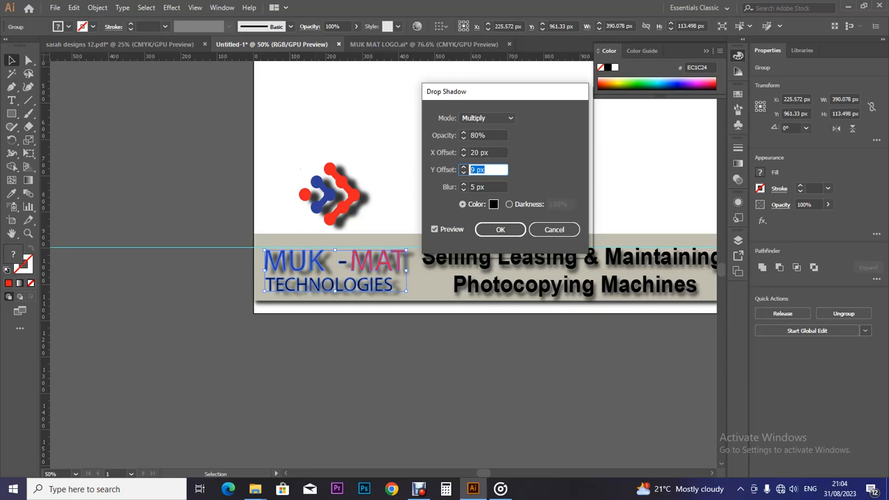
pyautogui.write('15')
pyautogui.click(434, 229)
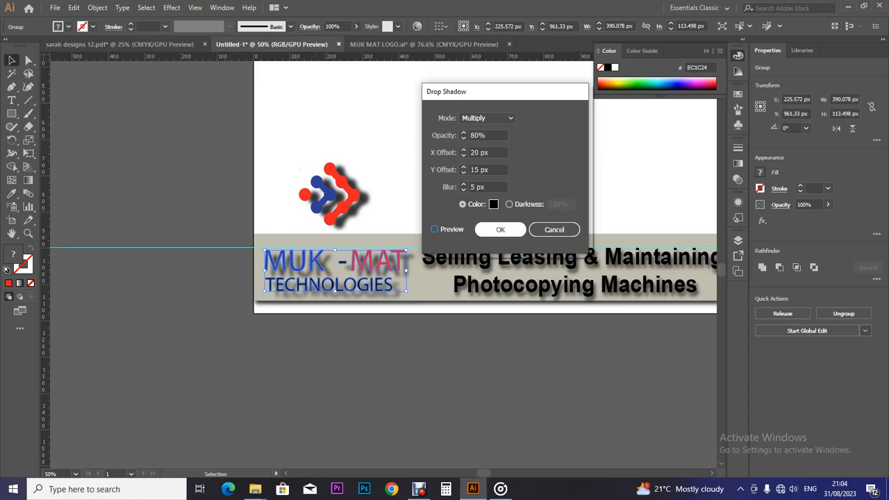
pyautogui.press('Return')
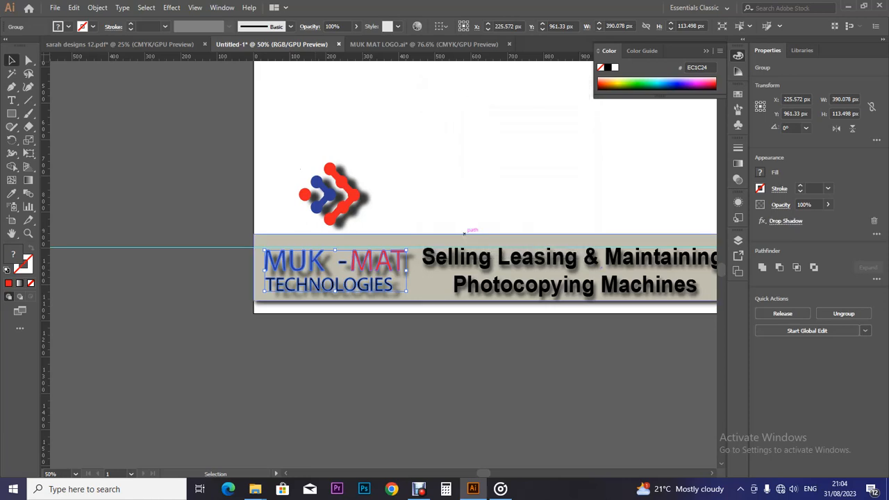
pyautogui.click(470, 221)
# - Review the shadowed lettering and emblem on the whole banner, and minimise the File Explorer window
pyautogui.hotkey('ctrl', '-')
pyautogui.hotkey('ctrl', '-')
pyautogui.hotkey('ctrl', '-')
pyautogui.hotkey('ctrl', '+')
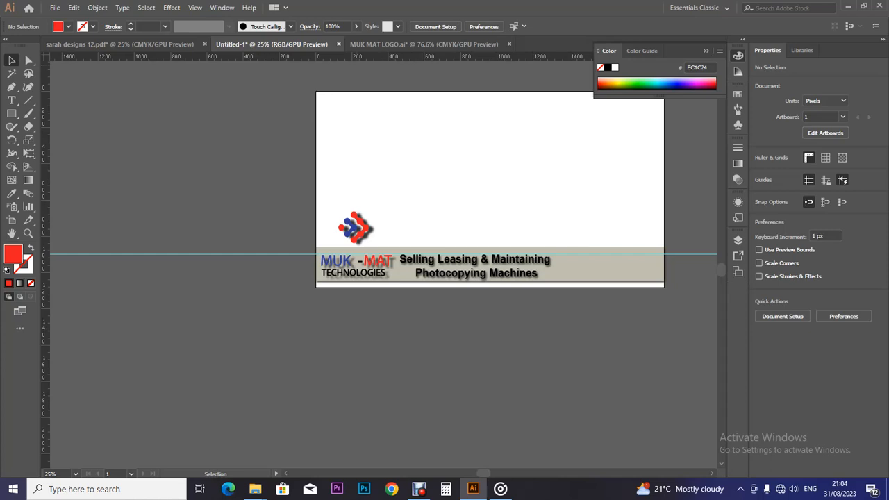
pyautogui.click(386, 267)
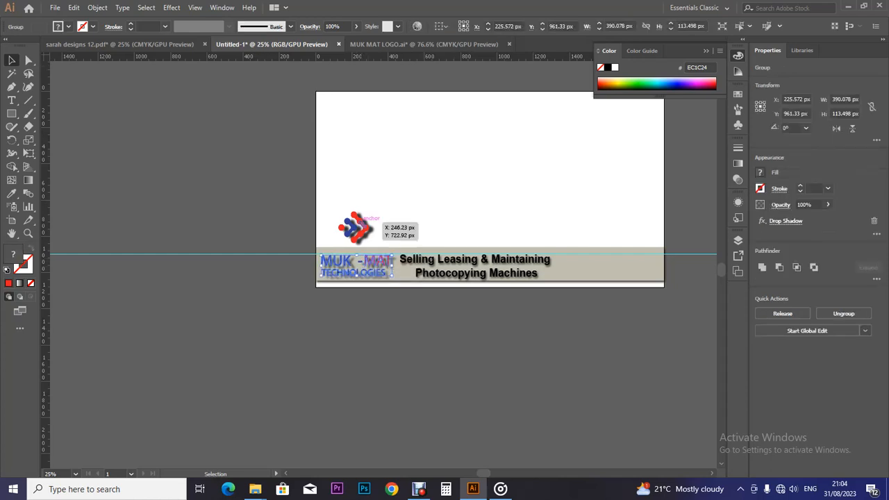
pyautogui.click(358, 222)
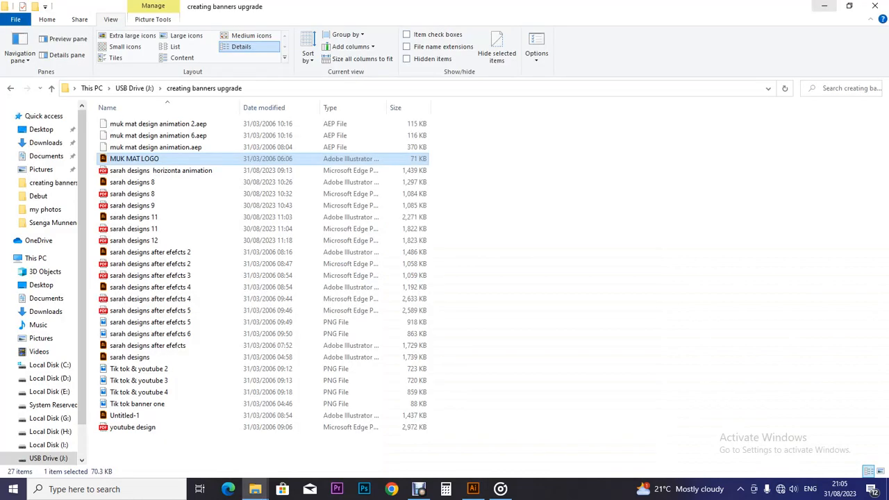
pyautogui.click(824, 7)
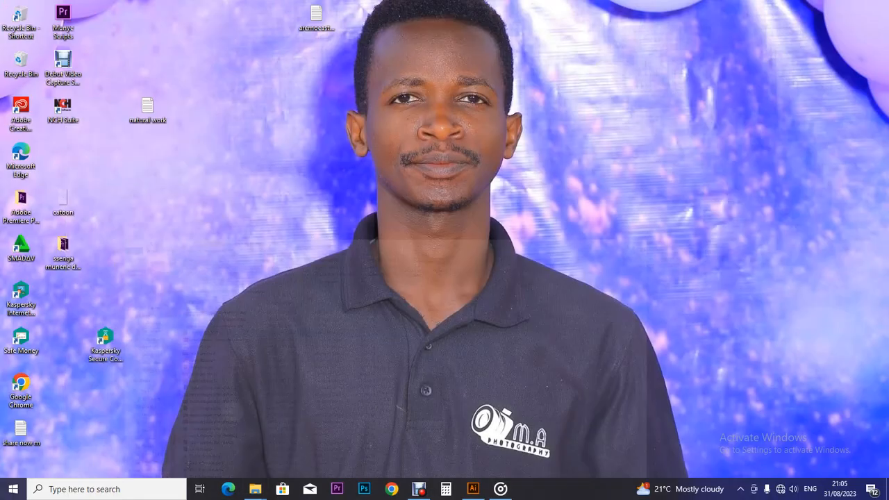